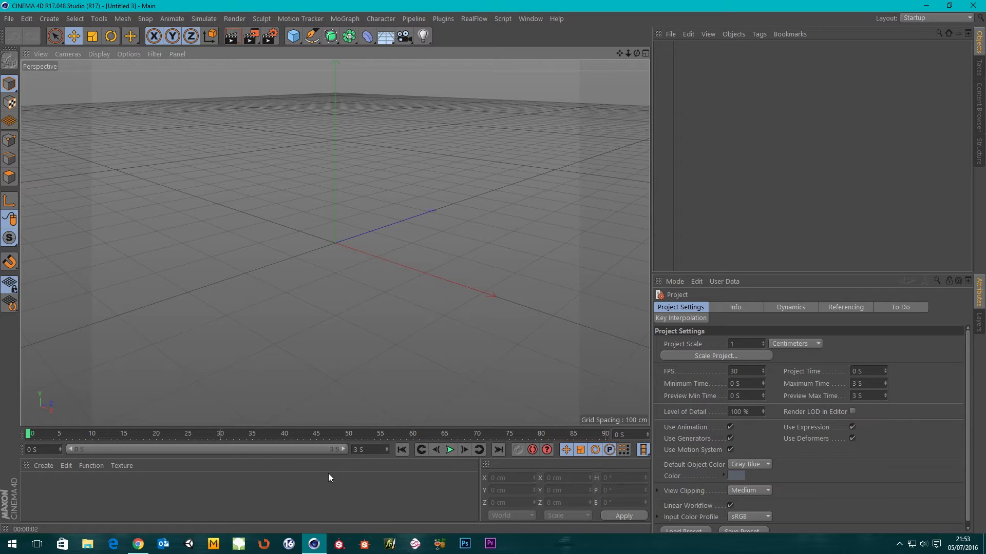
Step: Switch to Chrome, examine the caustics in the glass and swimming pool reference photos, and return to Cinema 4D
left_click(138, 544)
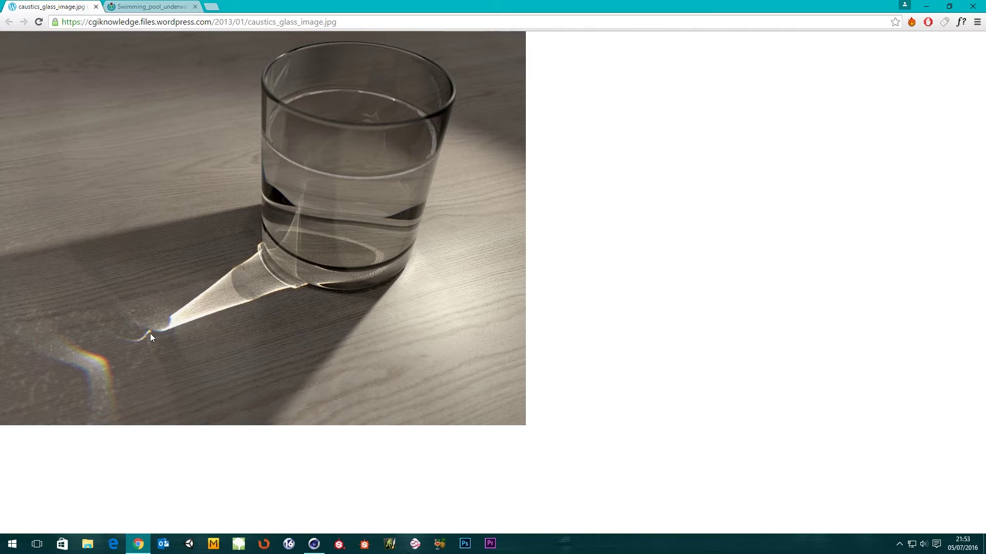
left_click(96, 7)
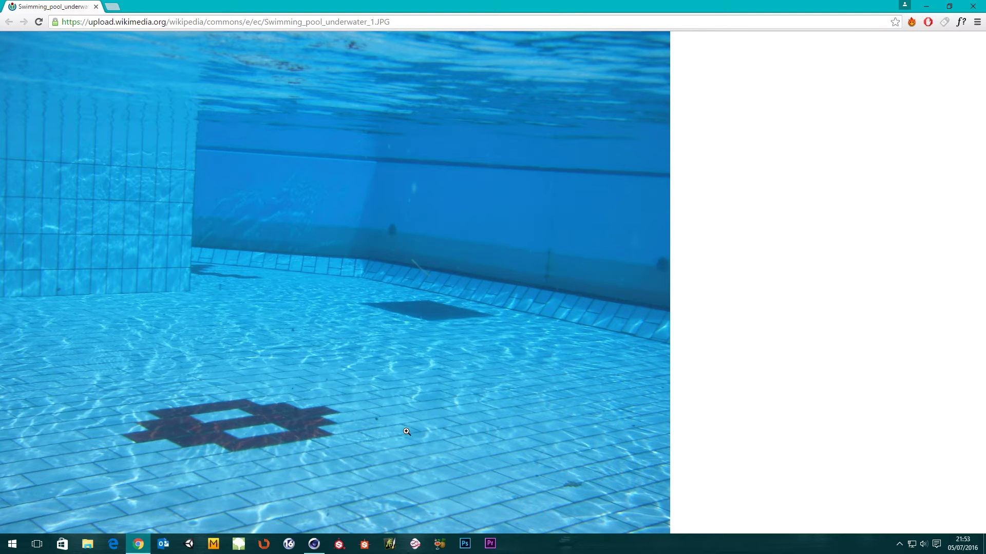
left_click(365, 414)
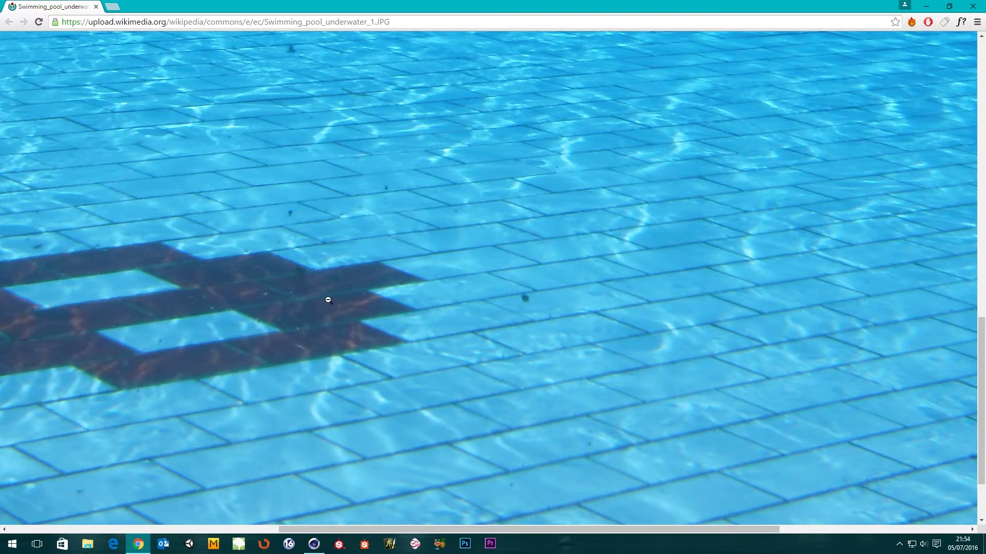
left_click(467, 315)
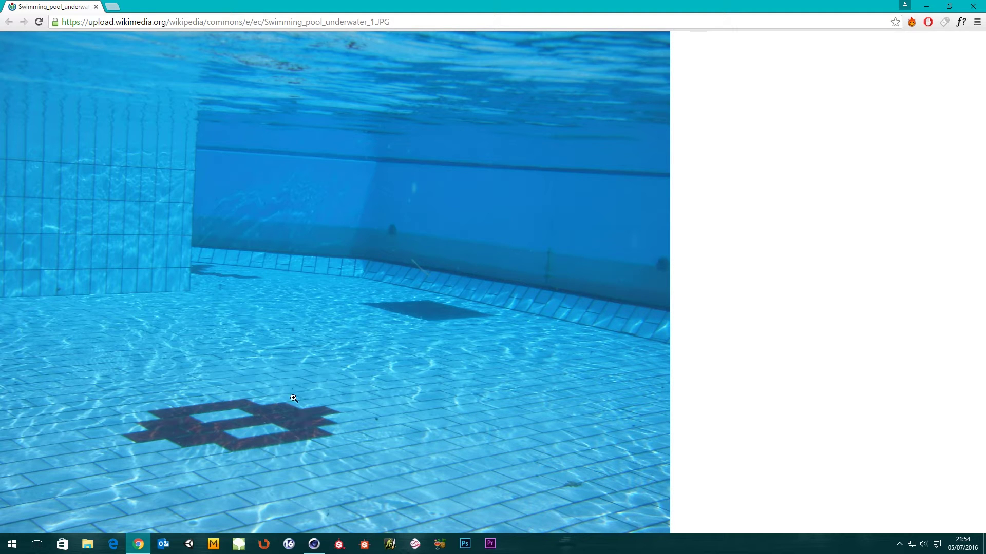
left_click(95, 7)
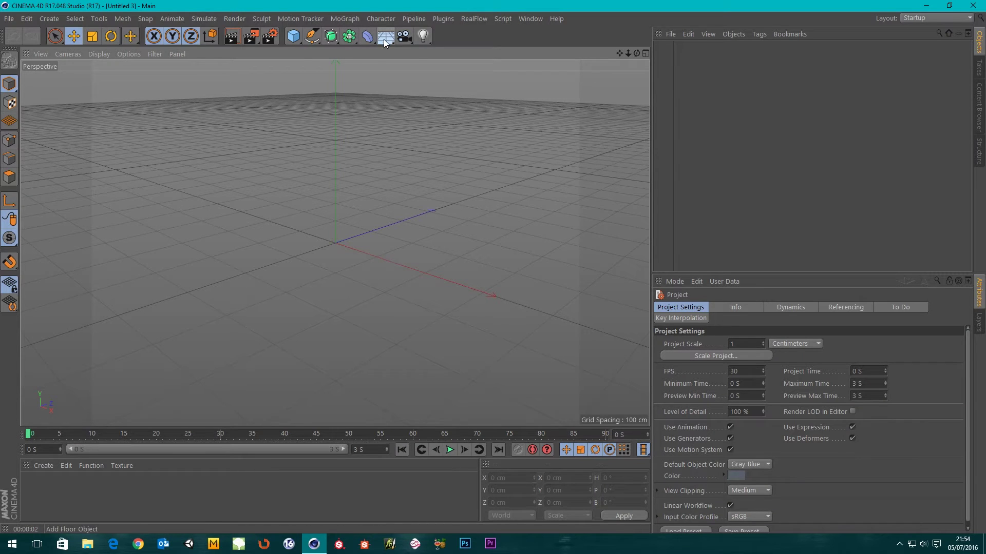
Step: Add a Platonic primitive, a Floor and a Sky object to the empty scene
left_click(293, 41)
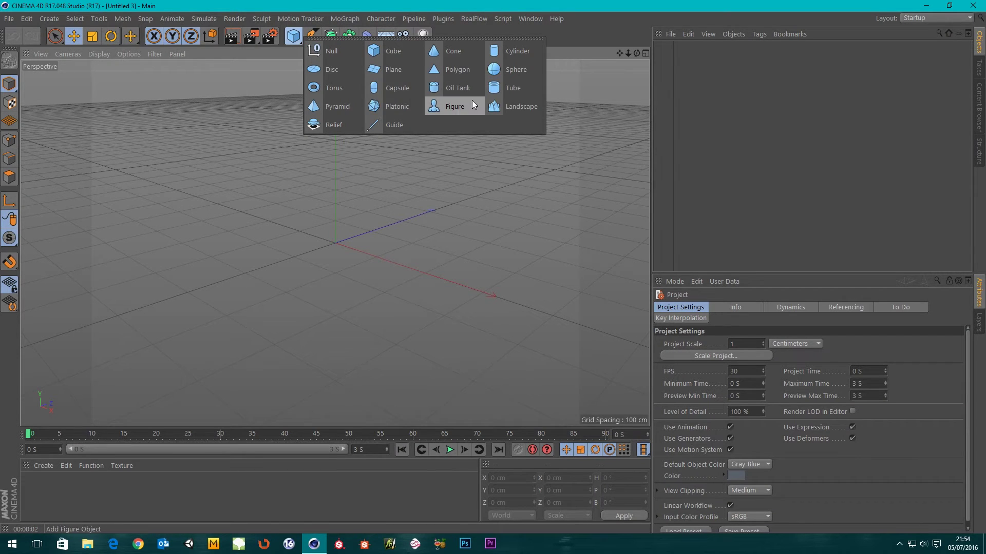
left_click(401, 112)
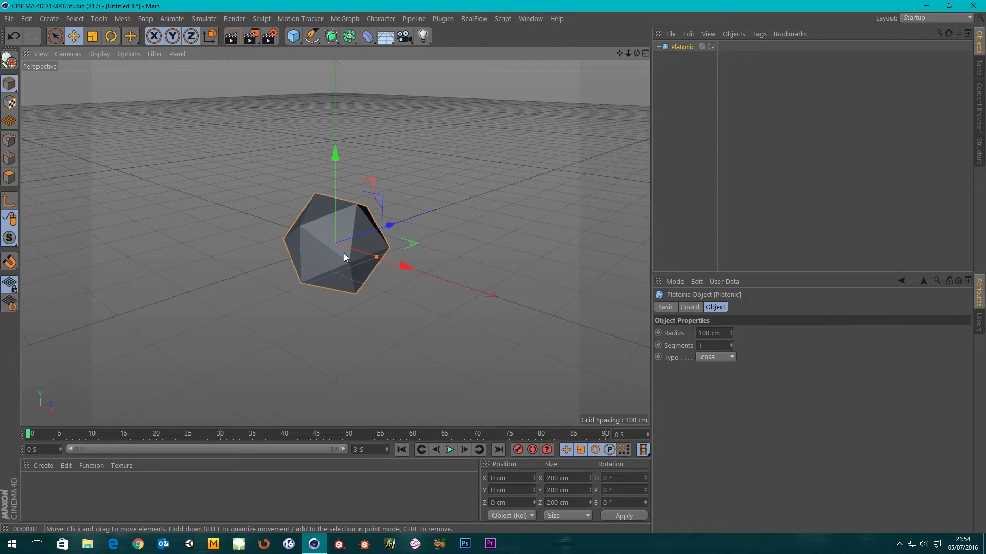
left_click(389, 39)
left_click(411, 52)
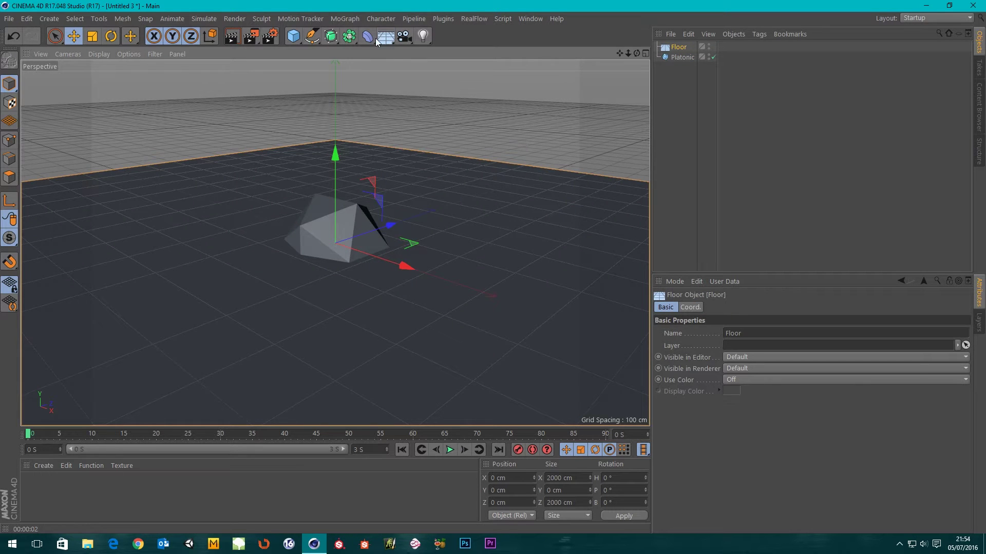
left_click(386, 36)
left_click(415, 69)
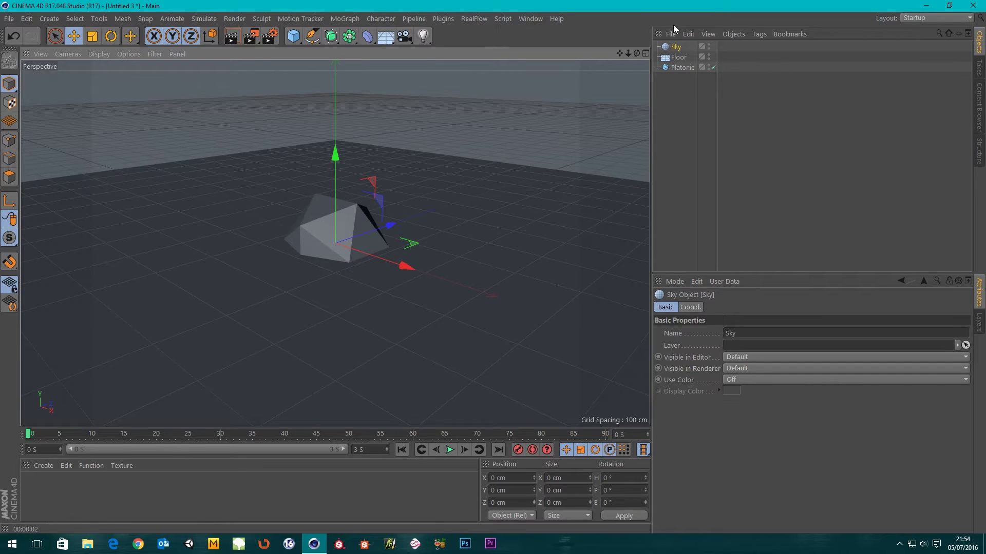
Step: Set the Platonic object's Y position to 100 cm to raise it above the floor
left_click(673, 68)
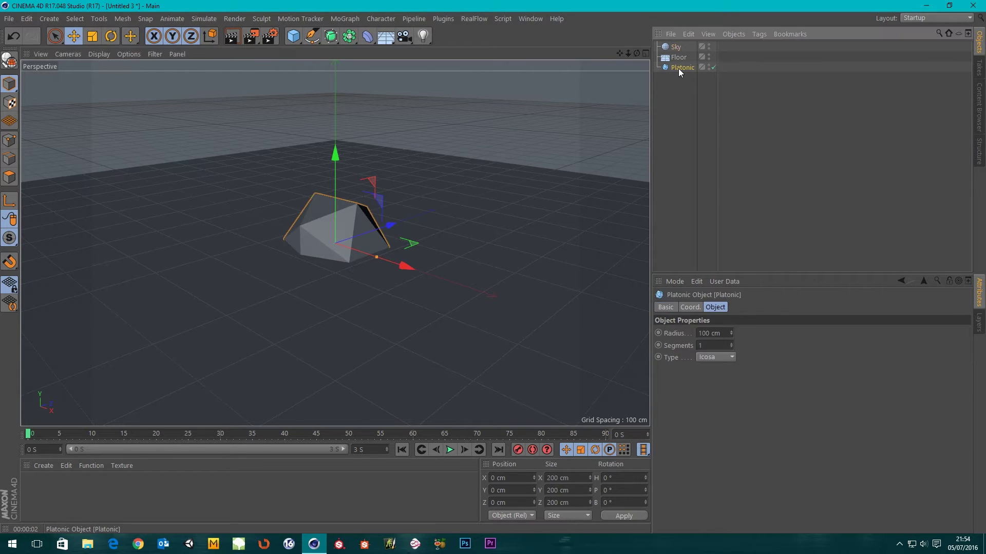
left_click(690, 307)
left_click(688, 345)
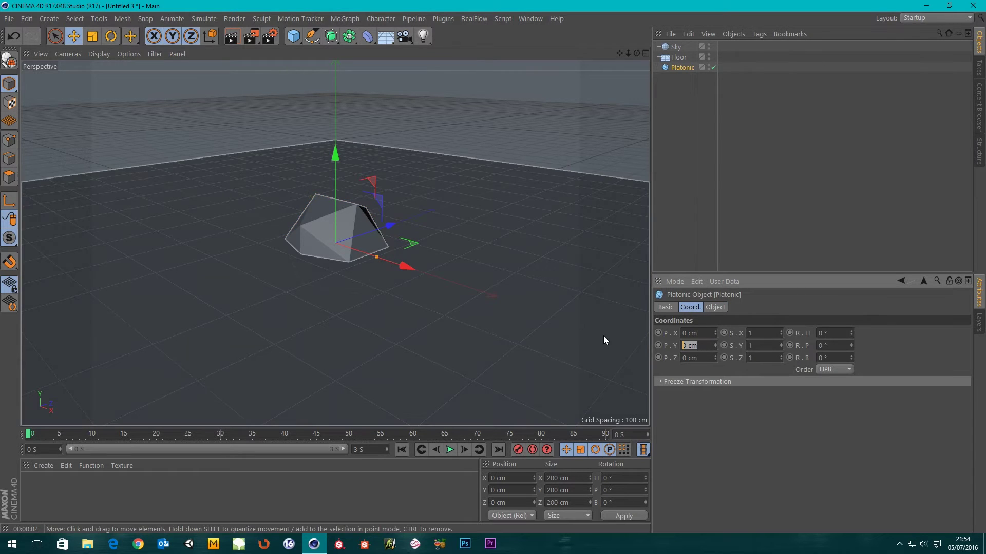
type("100")
key("Return")
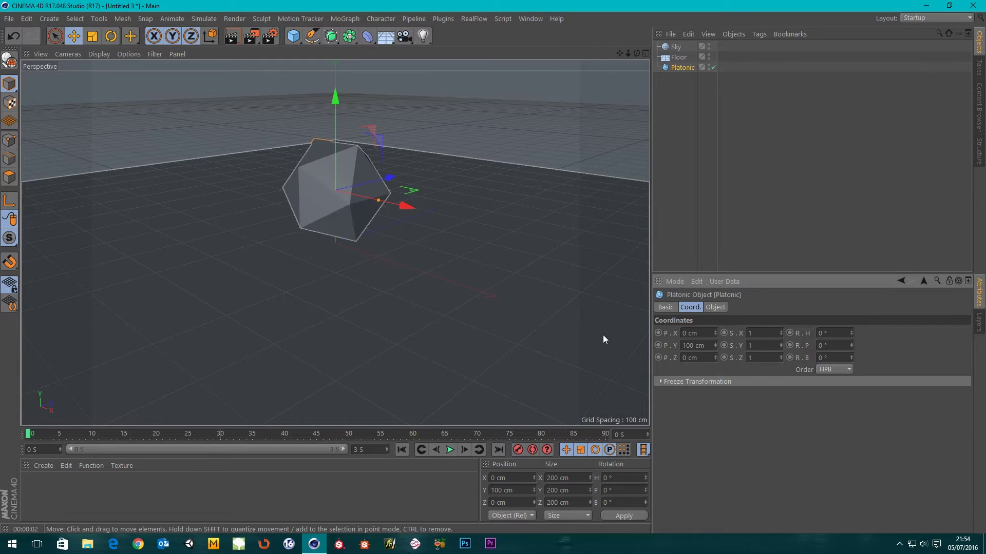
Step: Set the perspective viewport's display mode to Gouraud Shading (Lines)
left_click(100, 54)
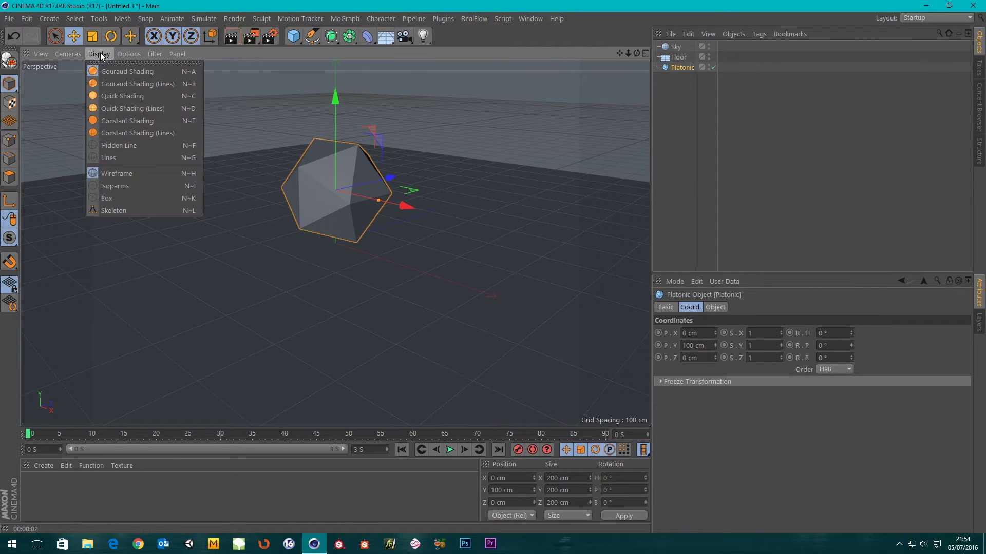
left_click(108, 85)
left_click_drag(402, 148, 356, 202, "alt")
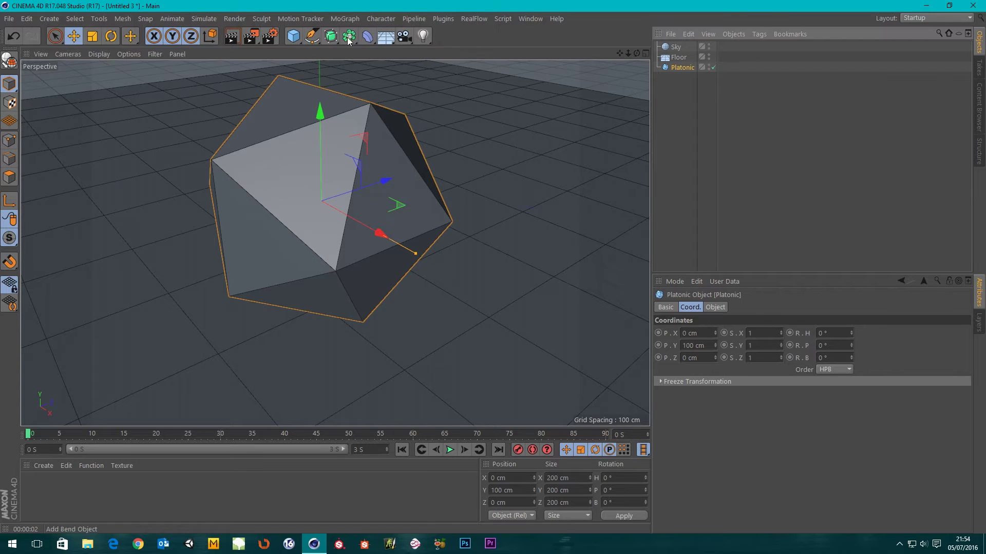
Step: Add a Bevel deformer and make it a child of the Platonic object
left_click(367, 36)
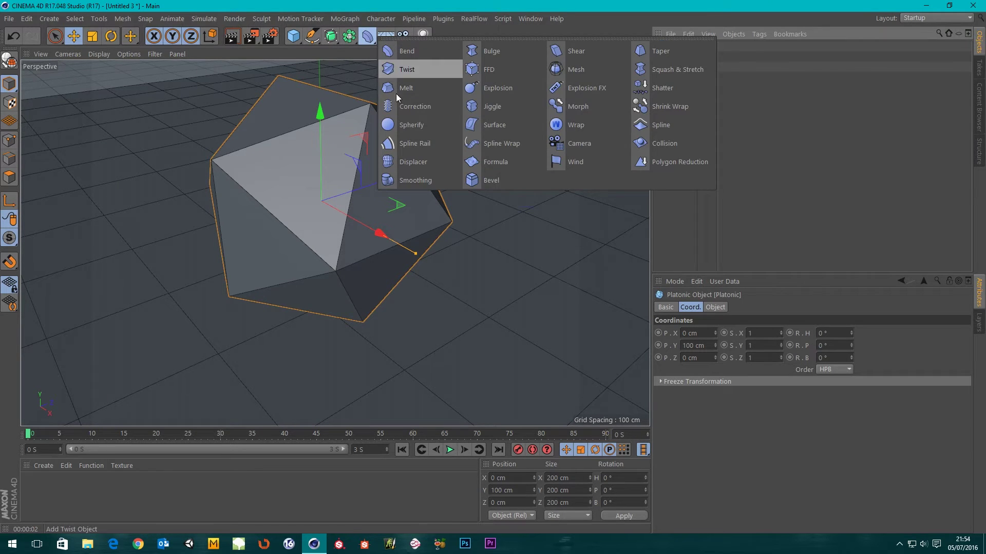
left_click(490, 181)
left_click_drag(677, 47, 685, 80)
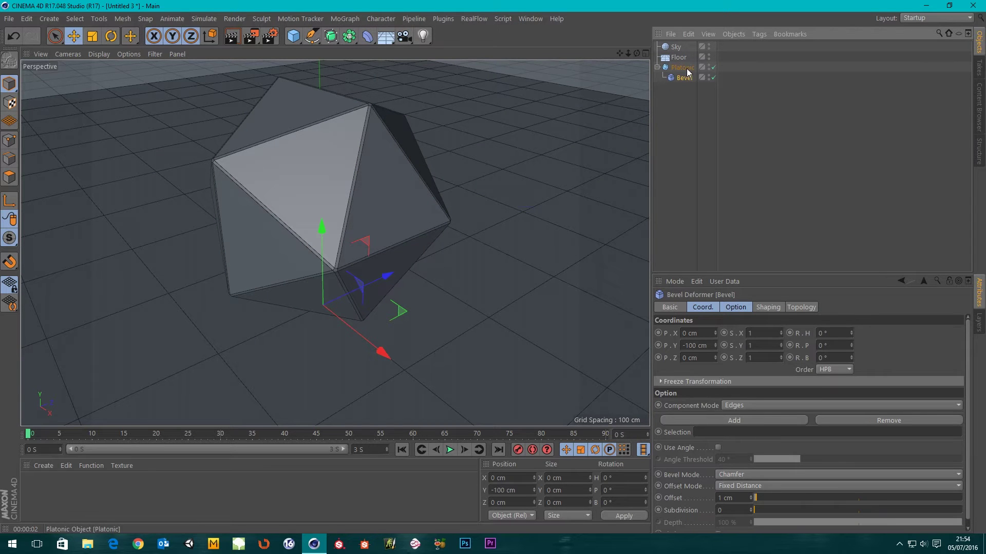
Step: Set the Bevel deformer's offset to 3 cm and subdivision to 2, and render the view as a preview
left_click(737, 307)
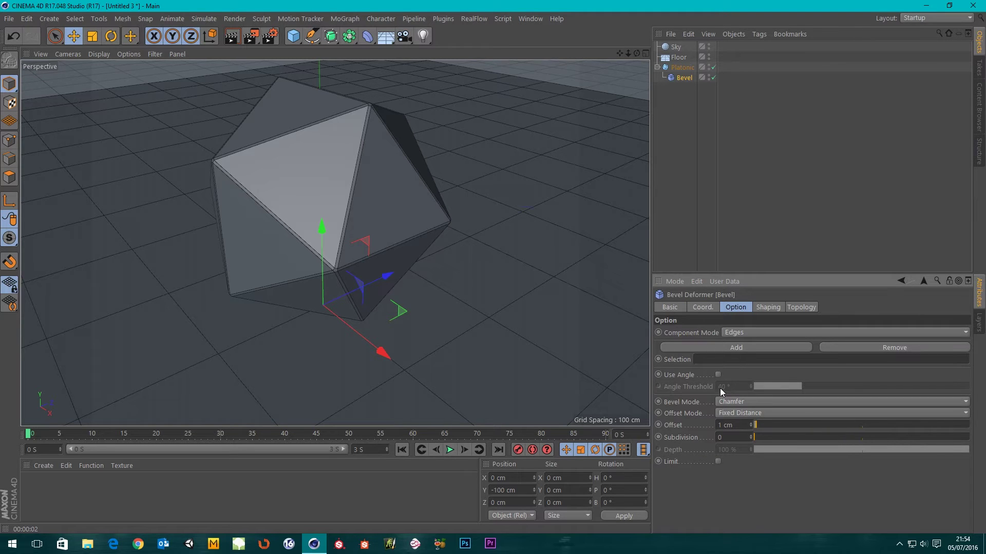
mouse_move(755, 429)
left_mouse_down()
mouse_move(777, 423)
mouse_move(747, 432)
mouse_move(761, 428)
left_mouse_up()
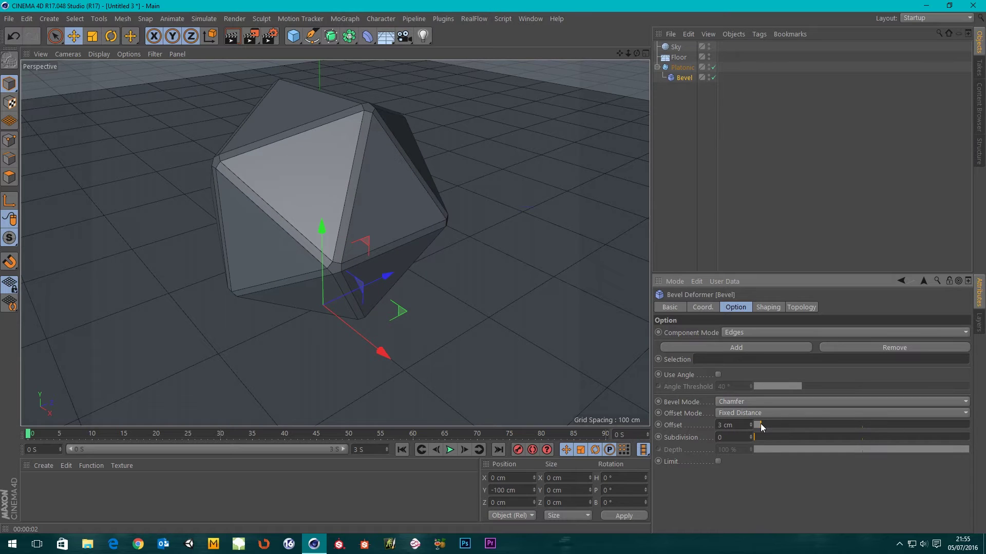
left_click(751, 435)
left_click(751, 435)
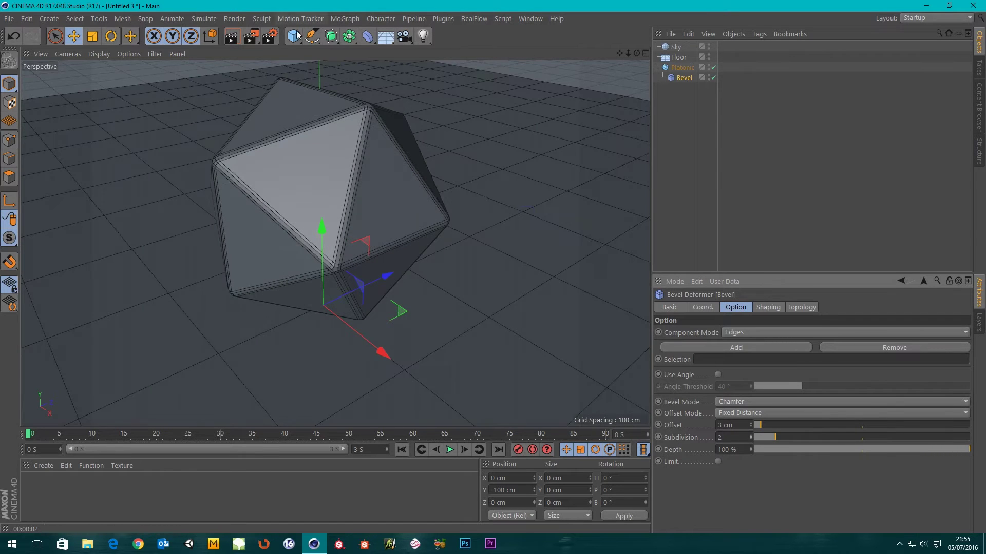
left_click(232, 36)
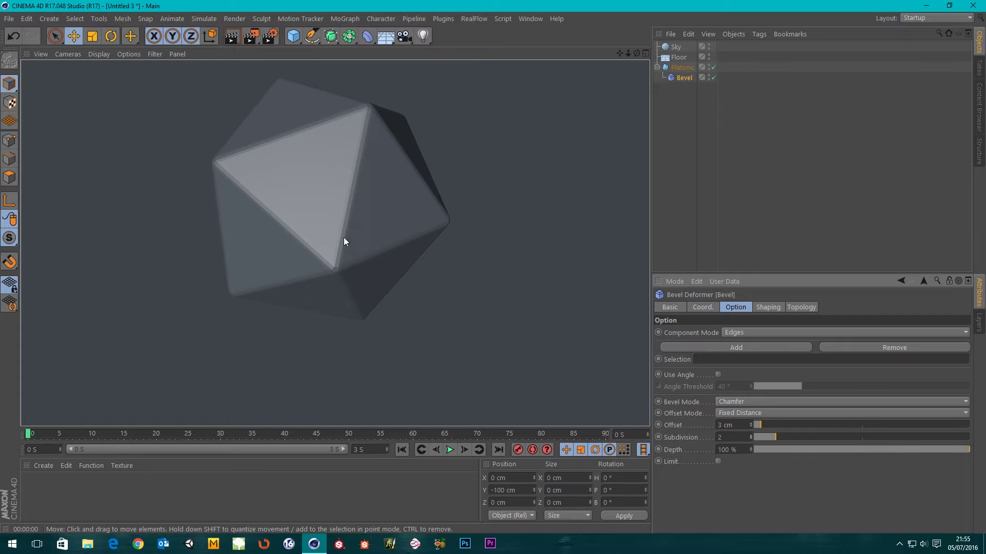
Step: Add a Phong tag to the Platonic object
left_click(680, 69)
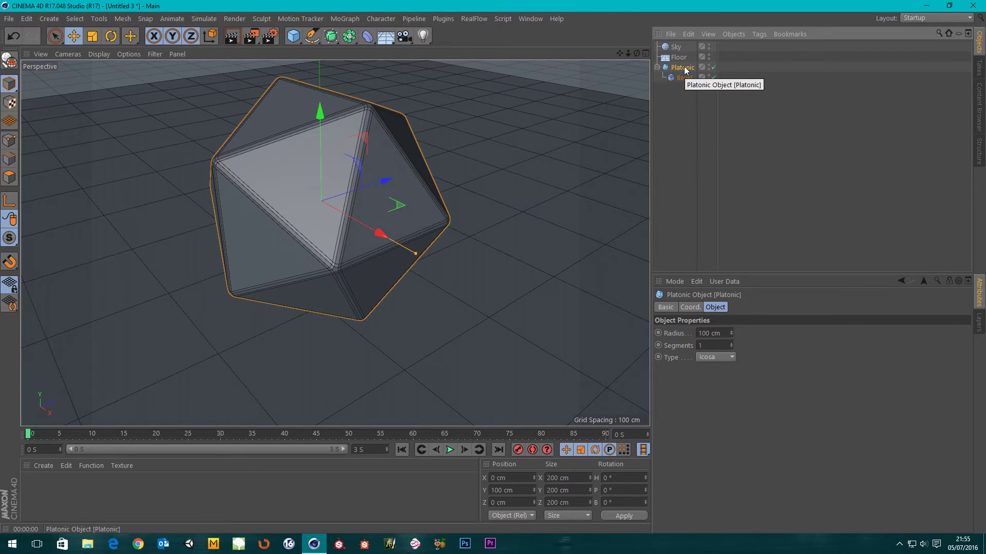
right_click(685, 71)
mouse_move(744, 71)
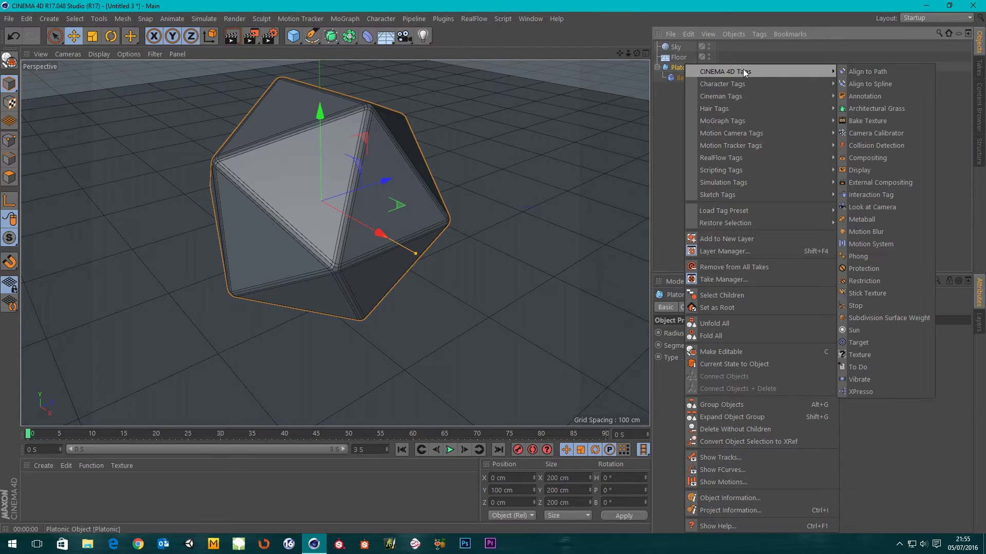
left_click(857, 256)
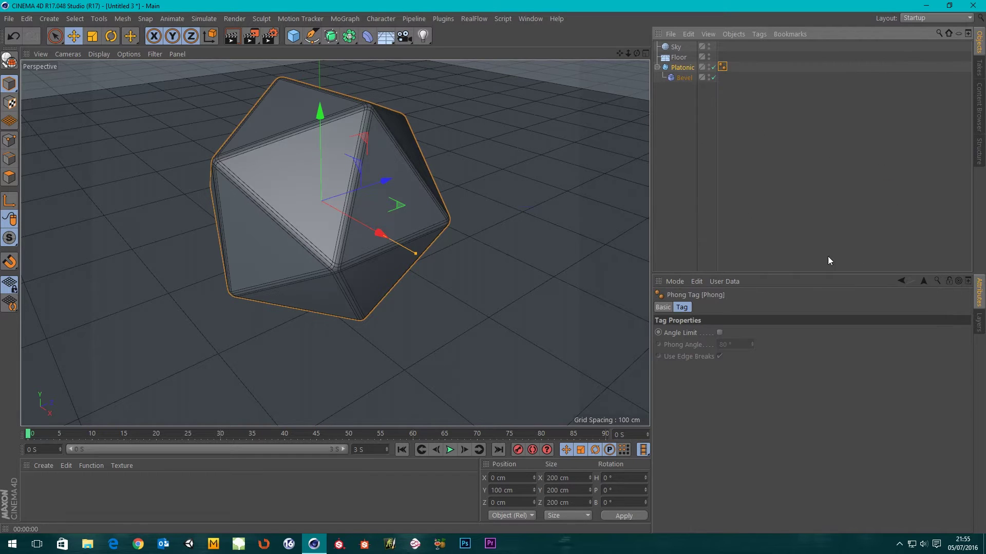
Step: Enable the Phong tag's Angle Limit at 45°, disable Use Edge Breaks, and render a preview of the view
left_click(718, 332)
double_click(730, 344)
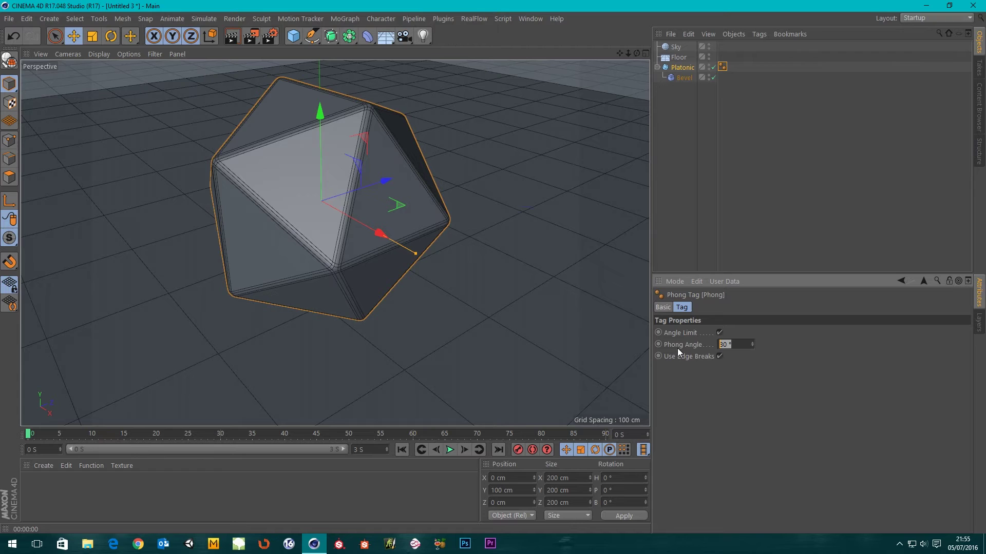
type("45")
left_click(720, 358)
left_click(232, 39)
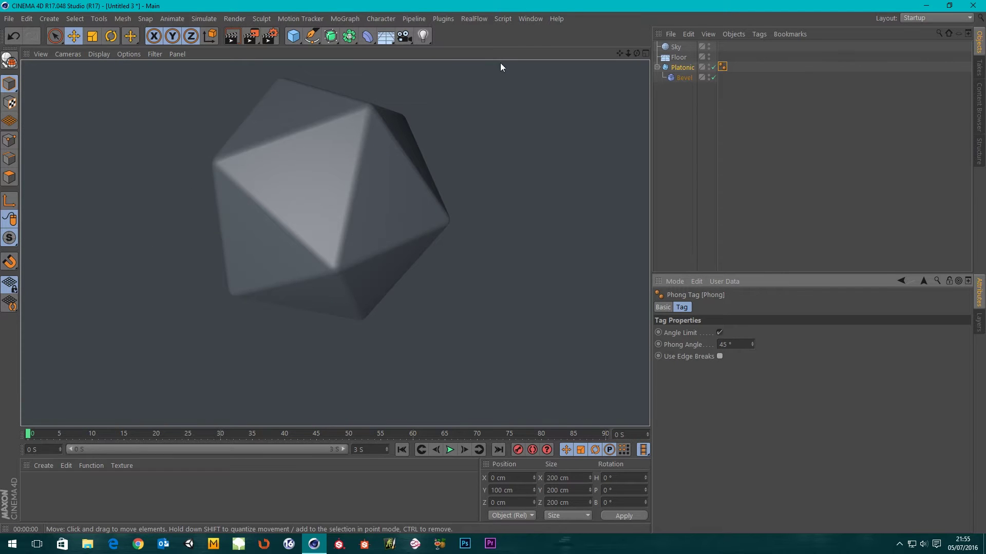
Step: Create a new material with Reflectance disabled and name it Floor
left_click(682, 91)
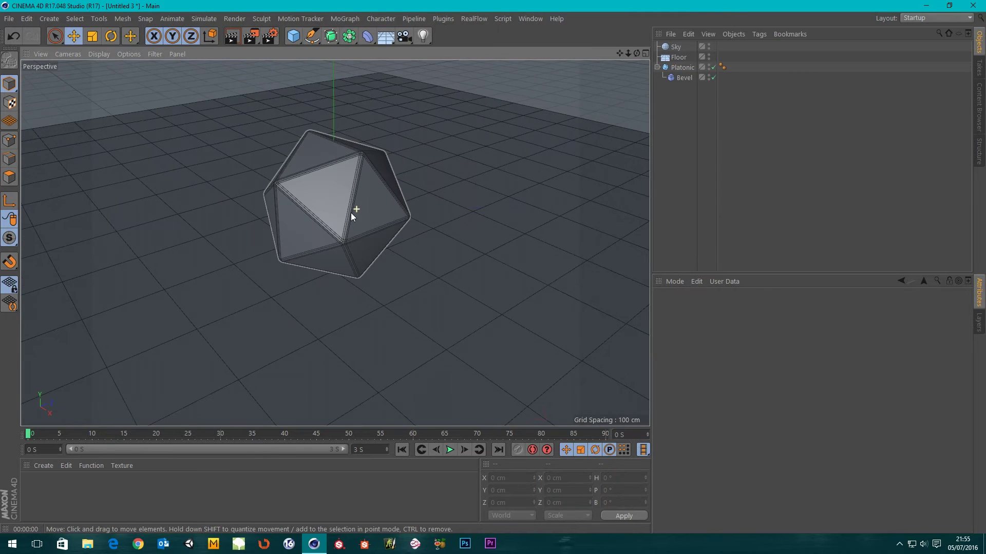
left_click_drag(350, 212, 320, 193, "alt")
scroll(402, 213, "up", 3)
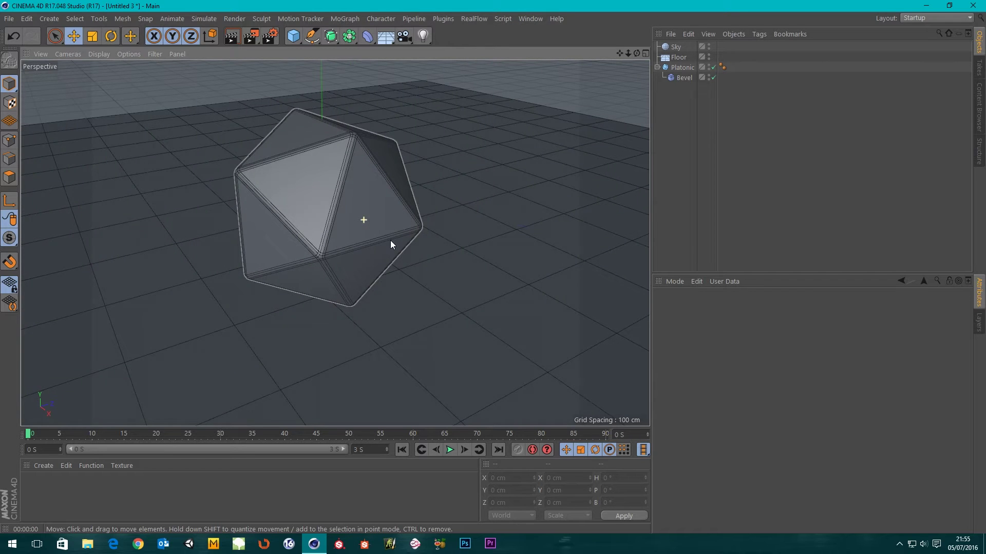
double_click(149, 502)
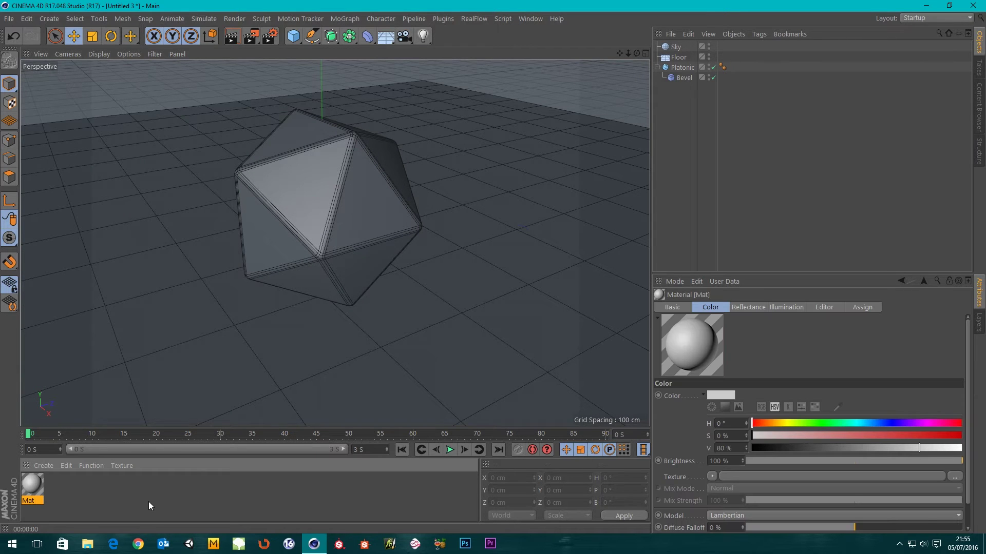
double_click(32, 491)
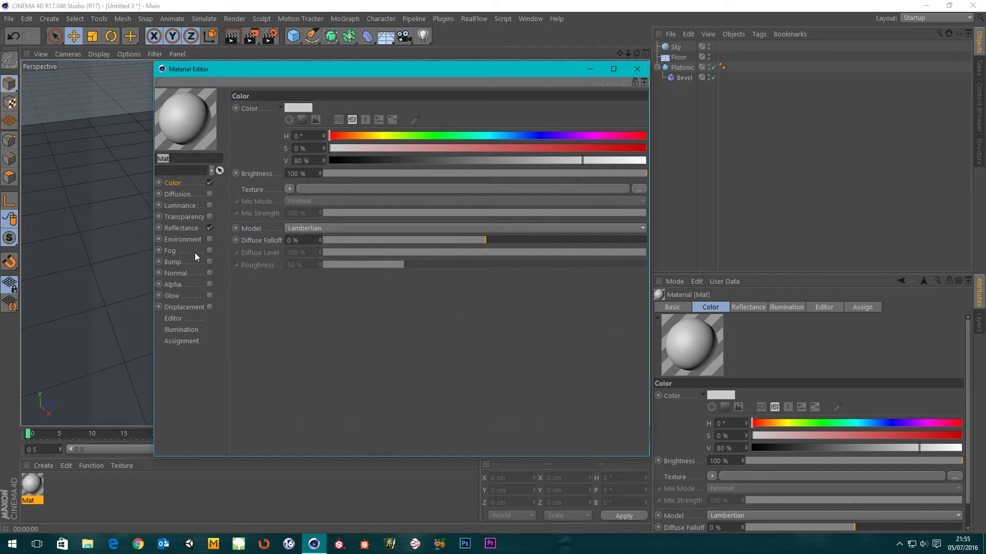
left_click(209, 228)
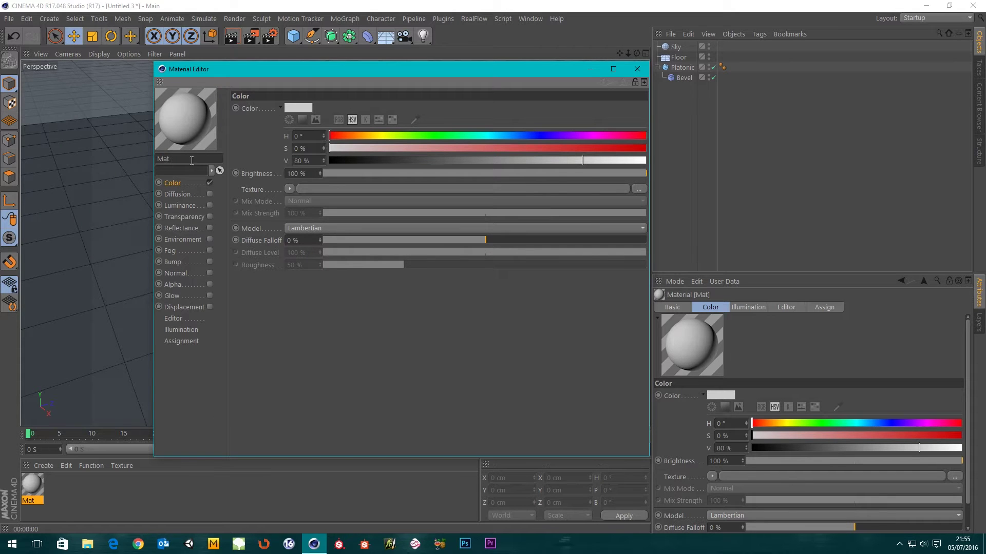
type("F")
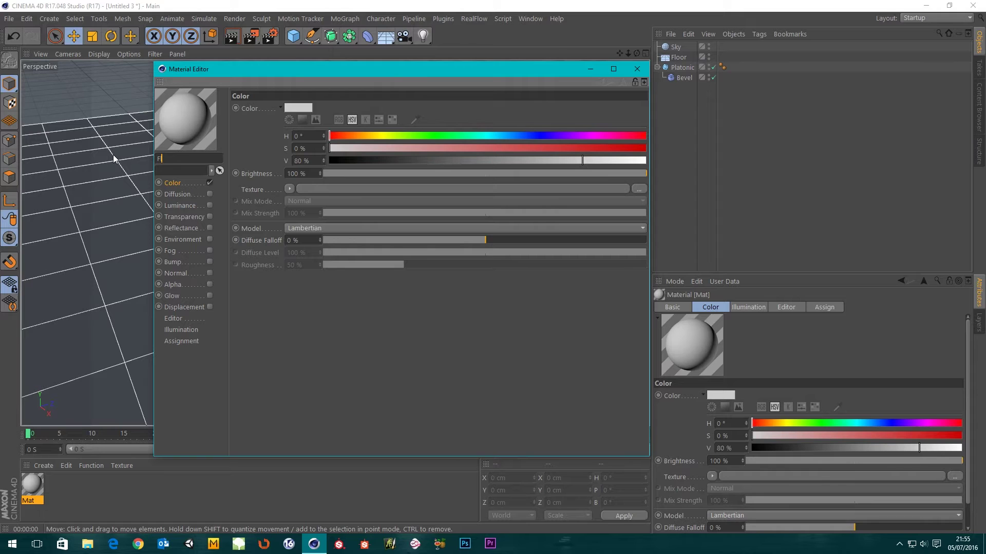
type("loor")
key("Return")
Step: Darken the Floor material's color to a value of 10% and apply the material to the floor
left_click_drag(582, 161, 362, 165)
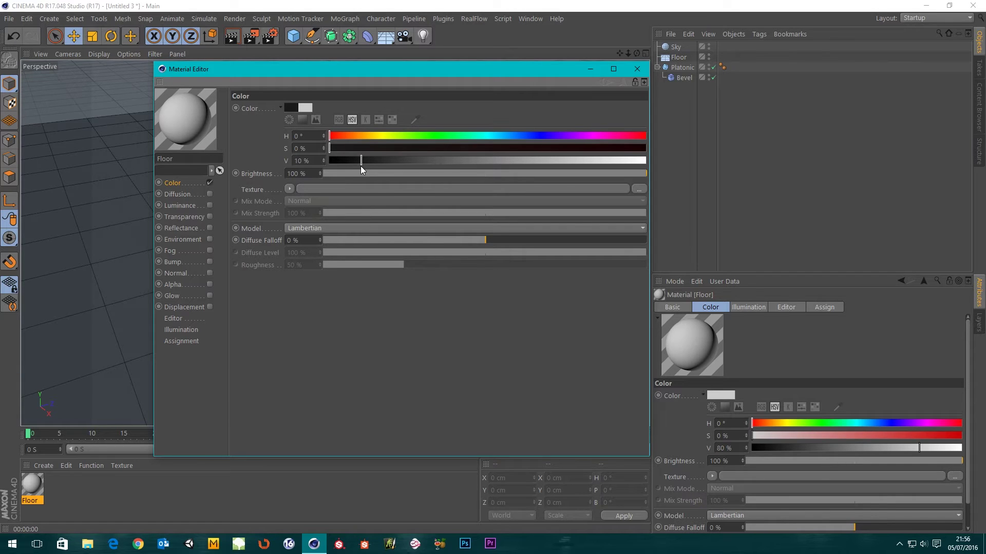
left_click(637, 69)
left_click_drag(38, 490, 187, 323)
left_click(674, 155)
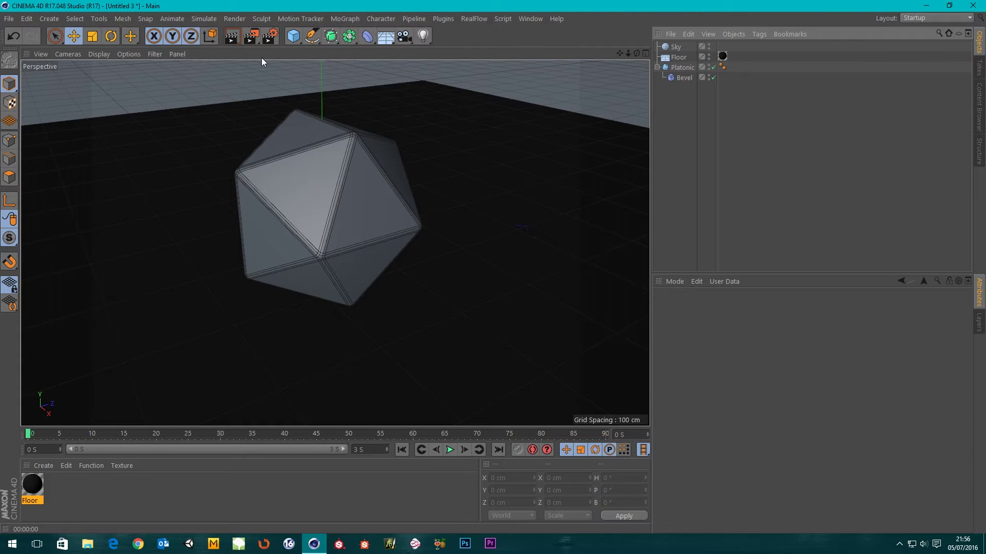
Step: Open the render settings and switch the renderer to Physical
left_click(269, 36)
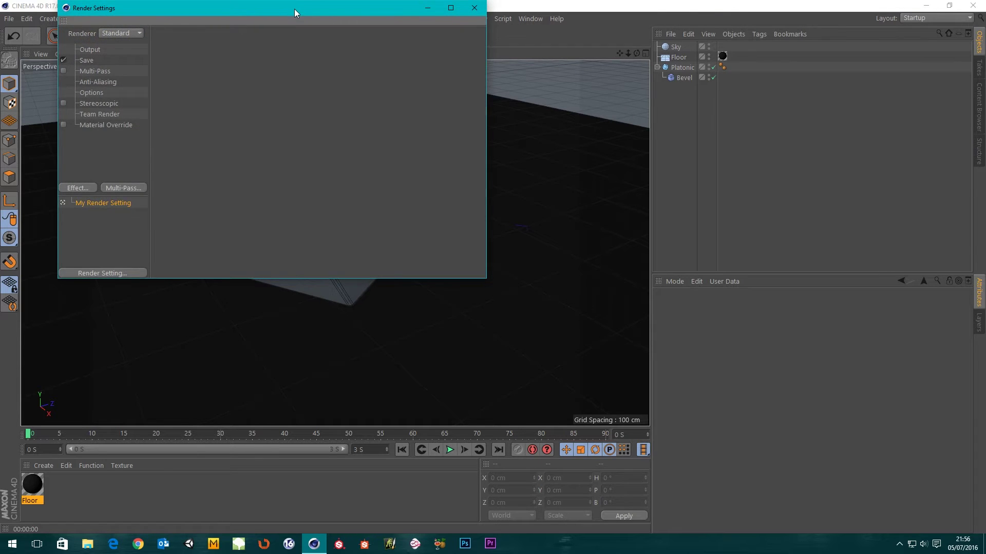
left_click_drag(293, 4, 496, 93)
left_click(330, 125)
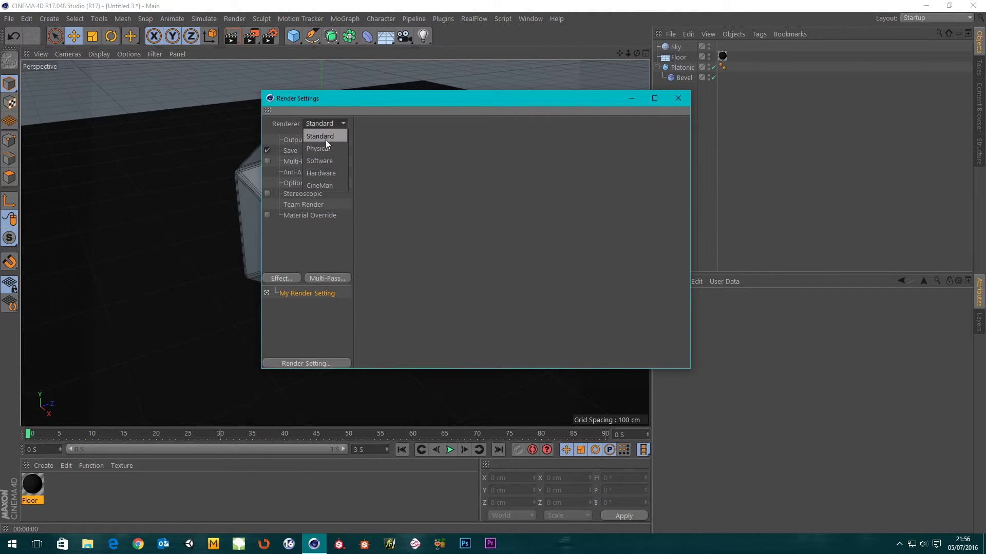
left_click(321, 149)
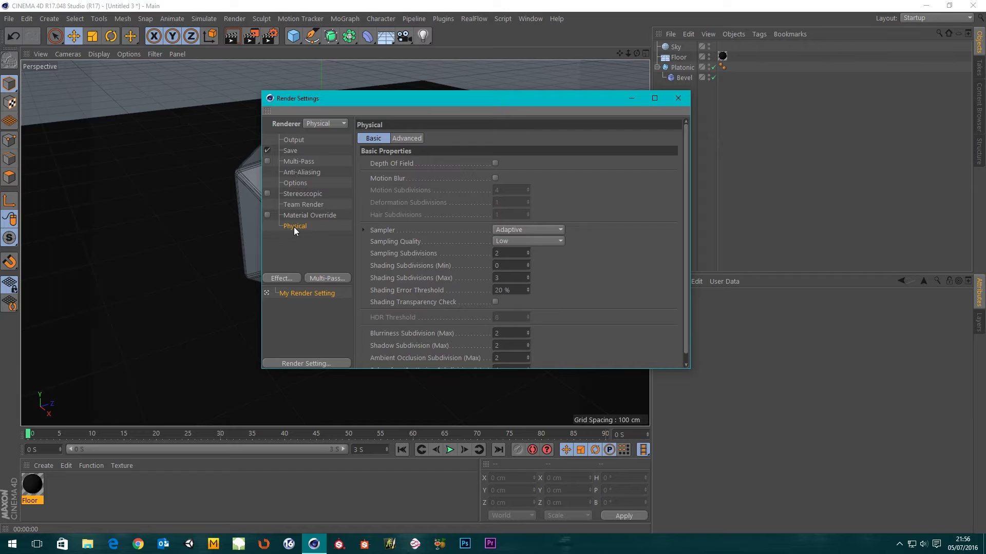
Step: Configure the Physical renderer with the Adaptive sampler, Automatic sampling quality and a Shading Error Threshold of 15%
left_click(519, 230)
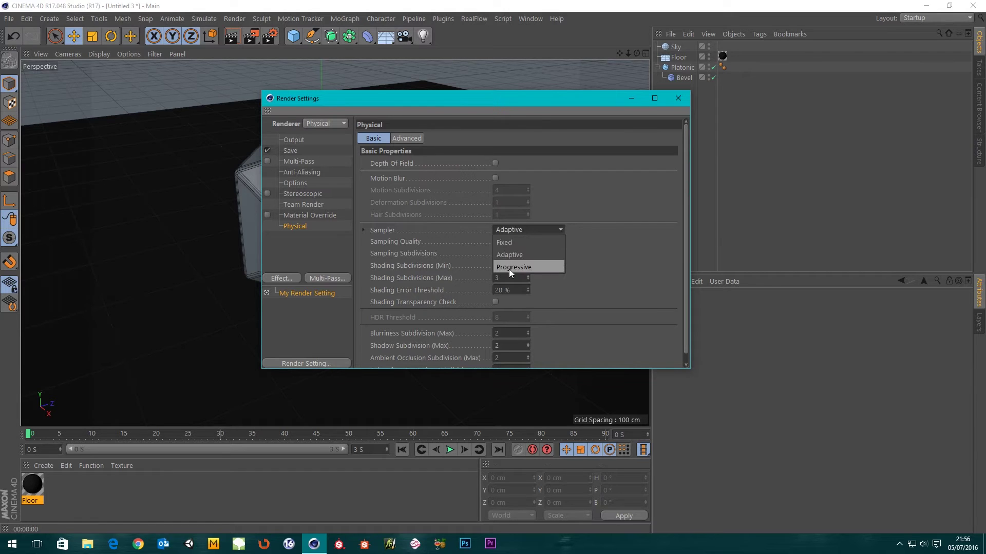
left_click(516, 256)
left_click(532, 242)
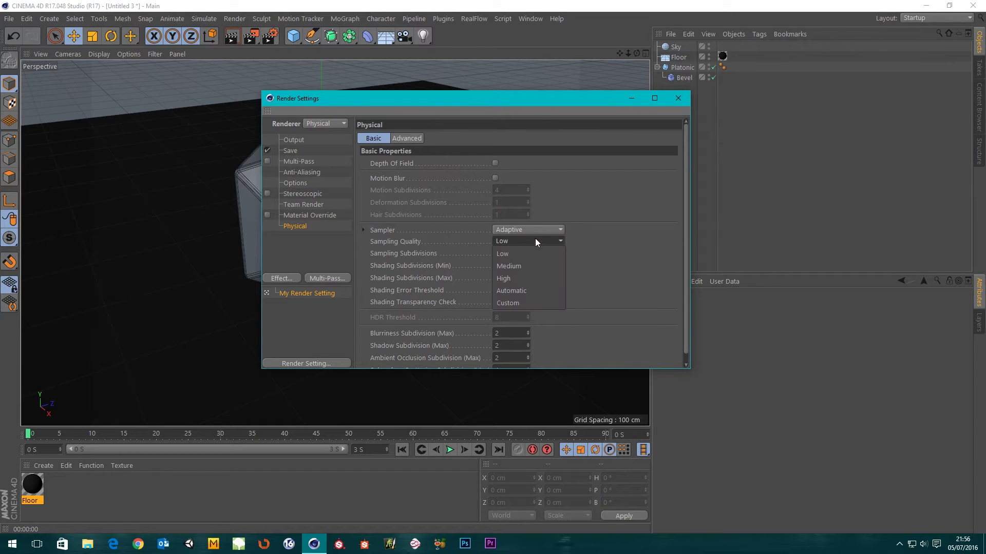
left_click(514, 291)
left_click_drag(519, 291, 481, 293)
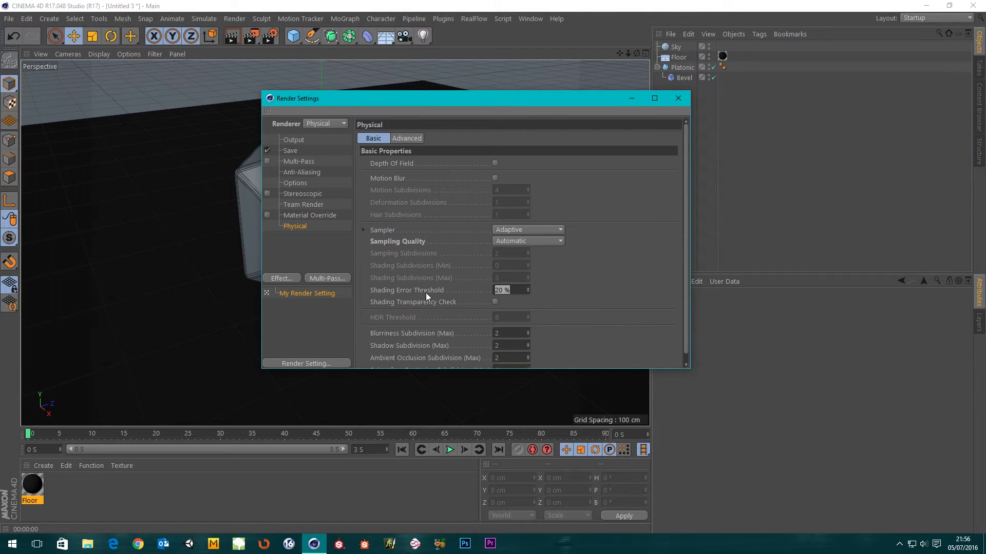
type("15")
key("Return")
Step: Set the render output to the HDTV 1080 24 preset, lock its ratio and reduce the width to 800 pixels
left_click(292, 141)
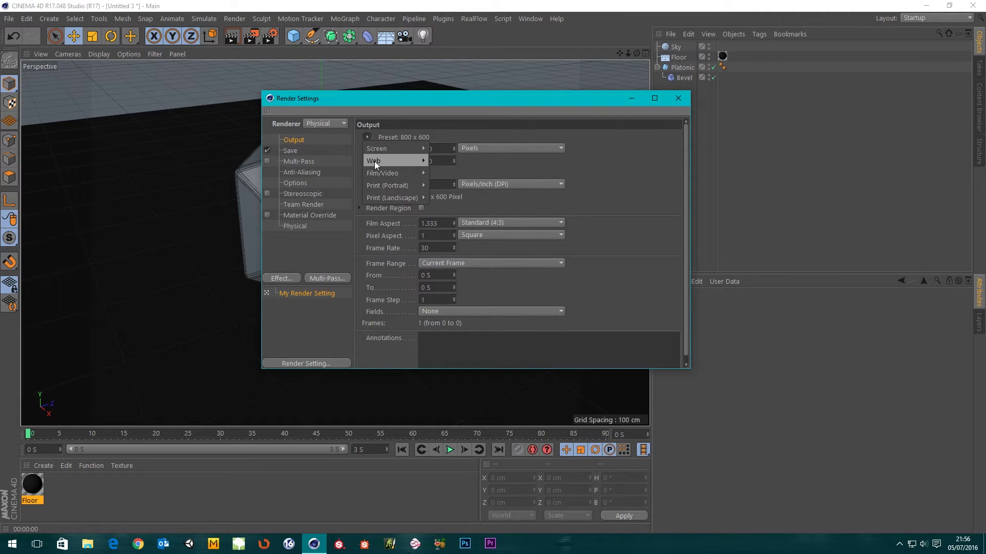
mouse_move(394, 172)
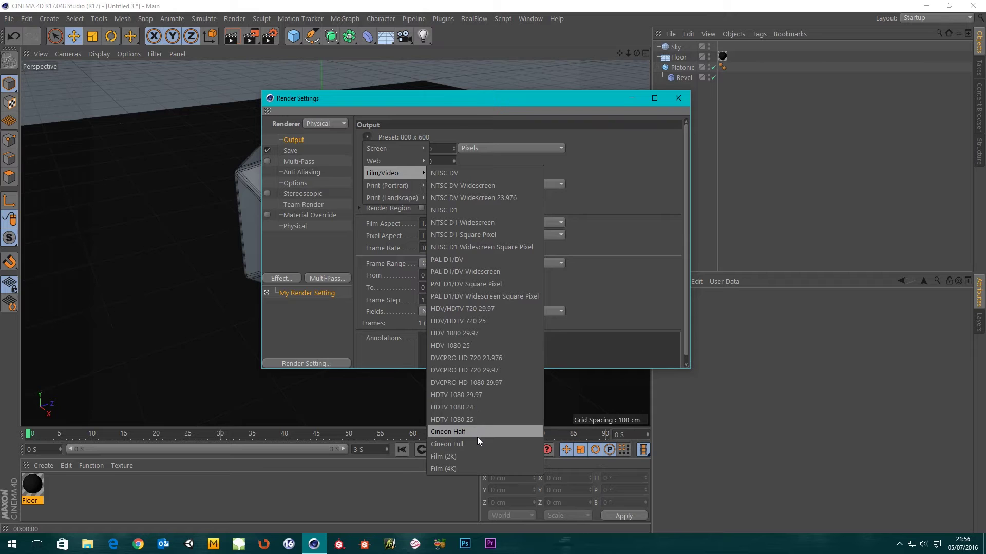
left_click(458, 406)
left_click(421, 173)
left_click(444, 149)
type("800")
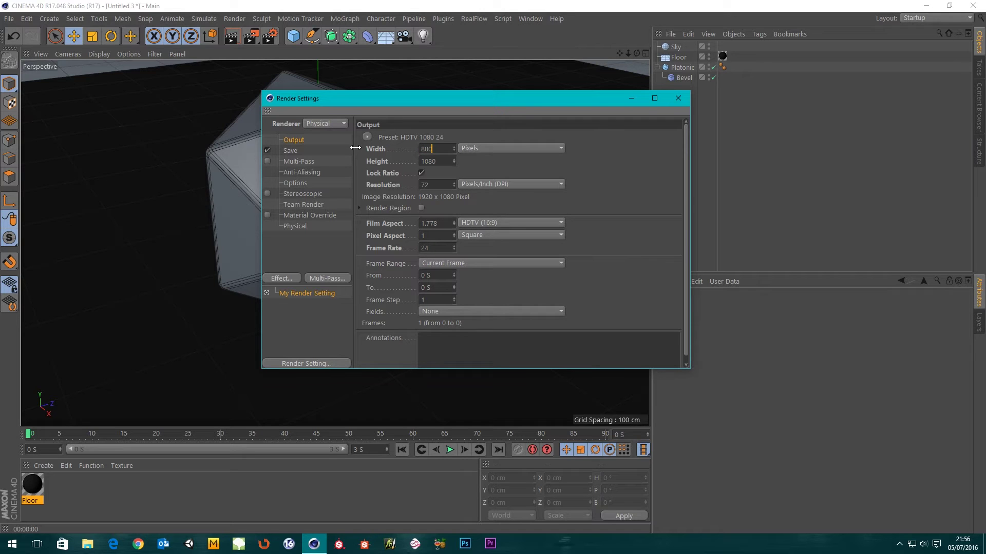
key("Return")
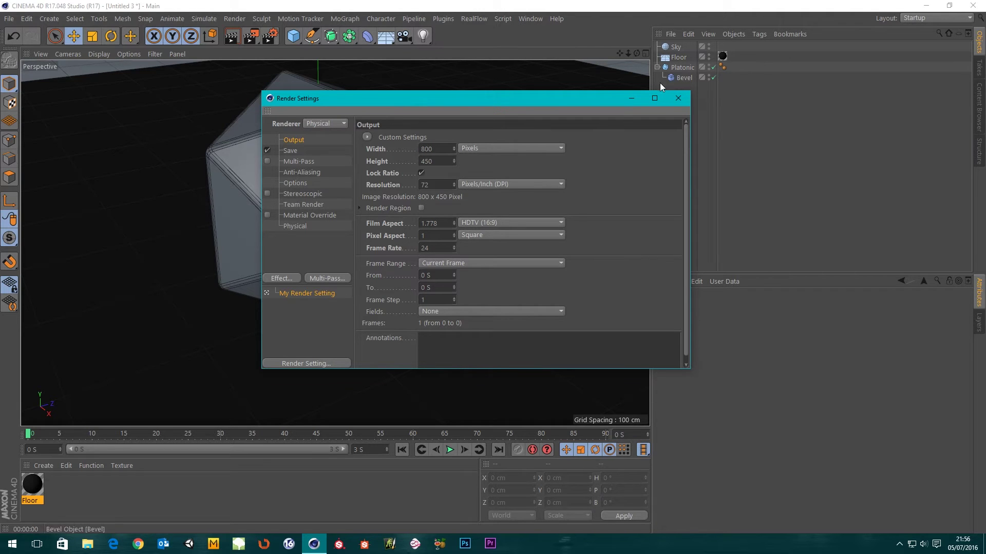
Step: Check the Anti-Aliasing settings, close the render settings and test-render the scene in the Picture Viewer
left_click(290, 173)
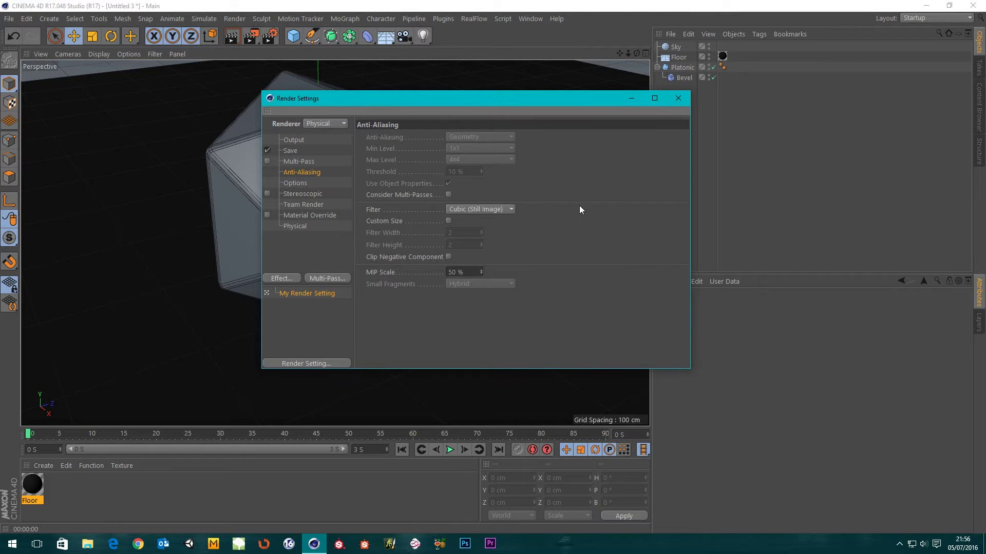
left_click(678, 98)
left_click(252, 36)
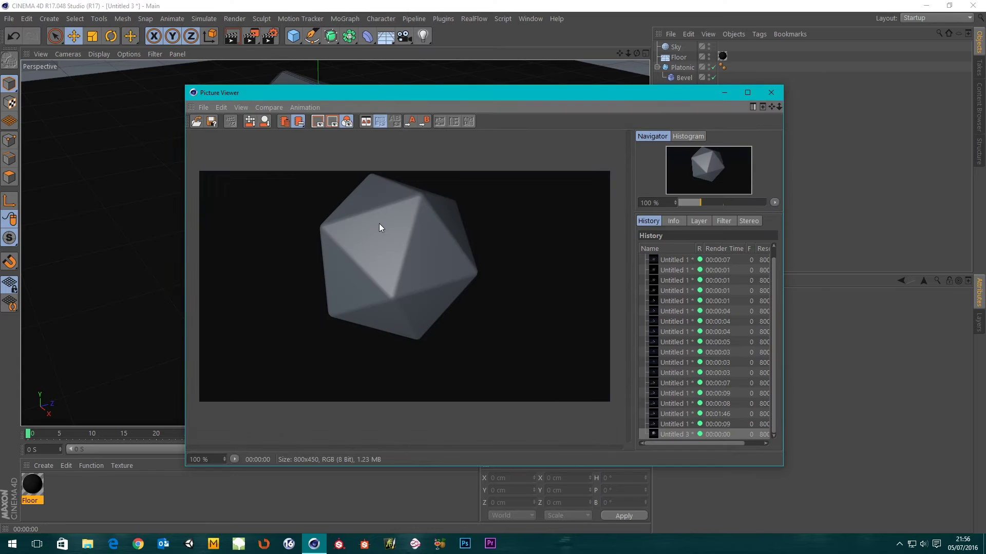
left_click(771, 94)
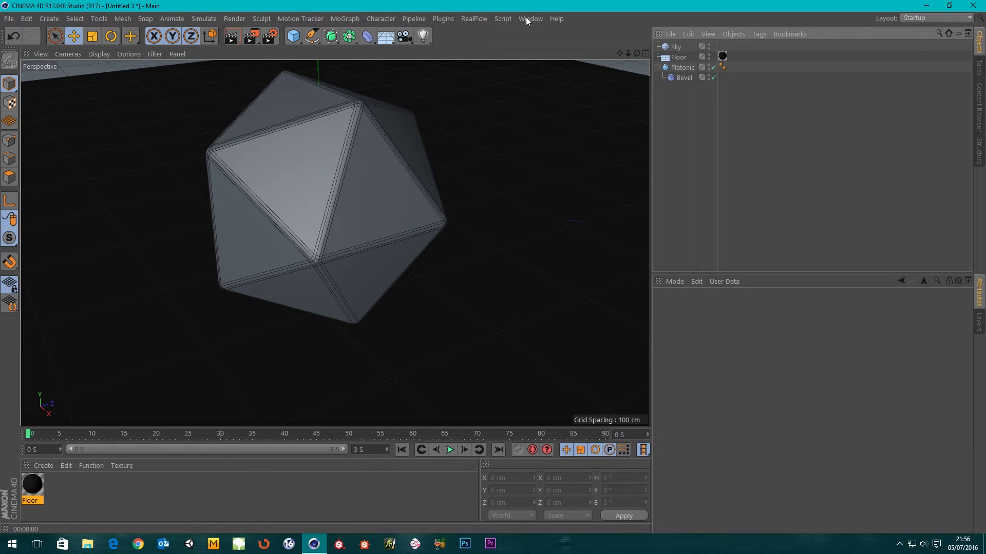
Step: Remove all images from the Picture Viewer's history and close the viewer
left_click(528, 18)
left_click(547, 243)
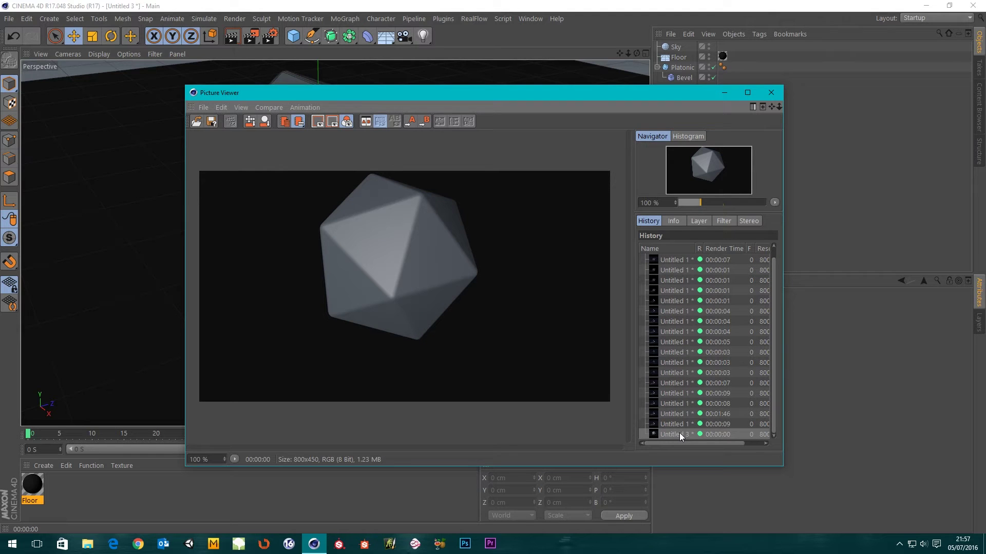
left_click(673, 259)
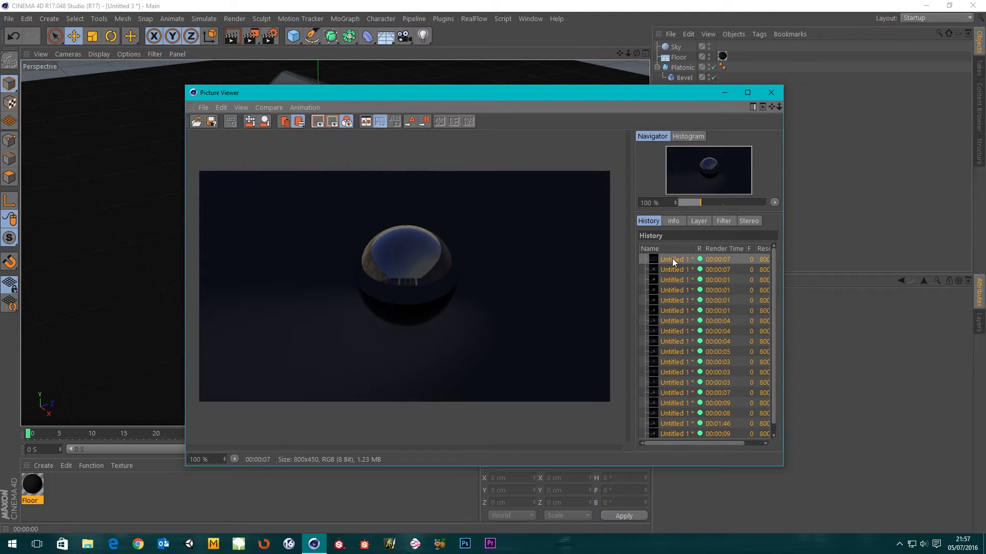
right_click(673, 258)
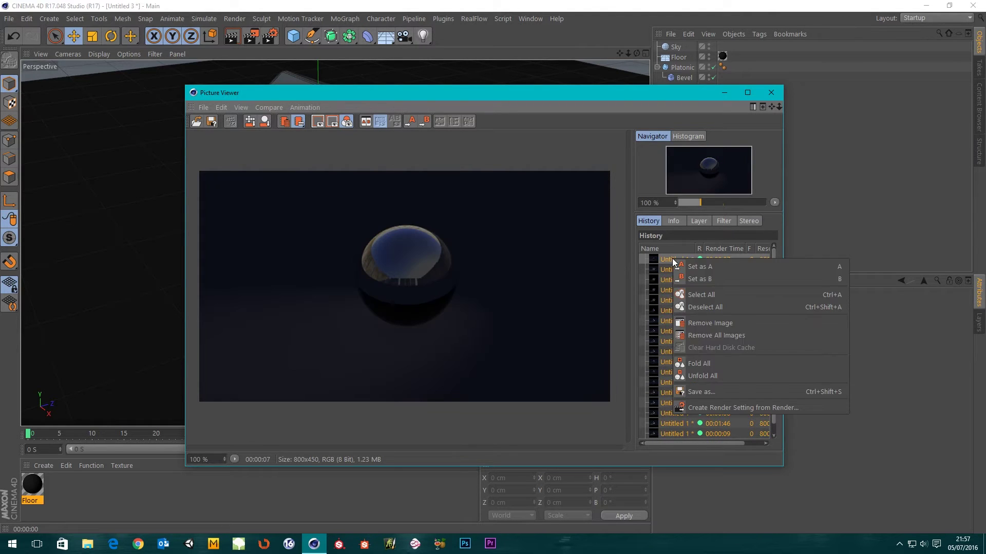
left_click(719, 336)
left_click(485, 303)
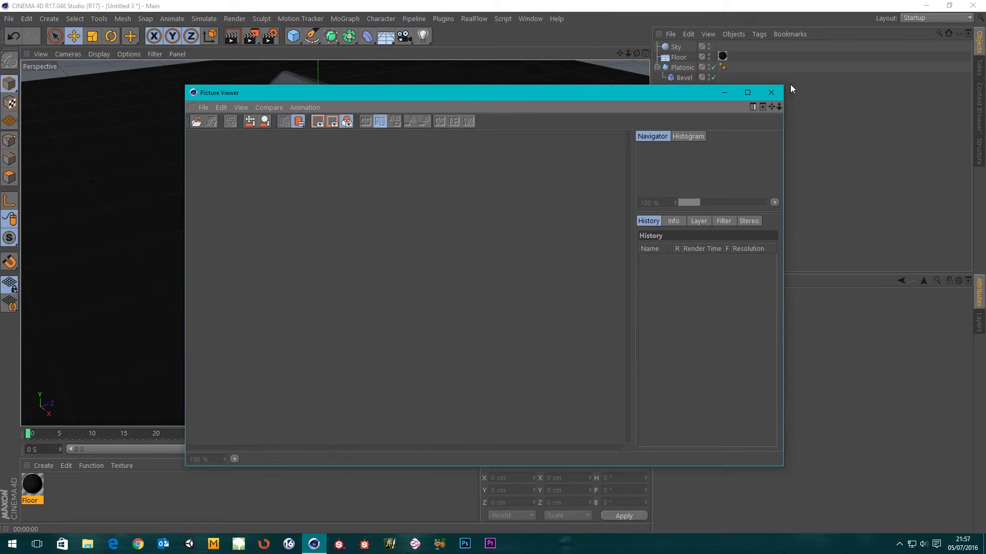
left_click(770, 93)
Step: Render the scene to the emptied Picture Viewer, close it and reframe the Platonic object with the floor around it
left_click(251, 36)
left_click(771, 93)
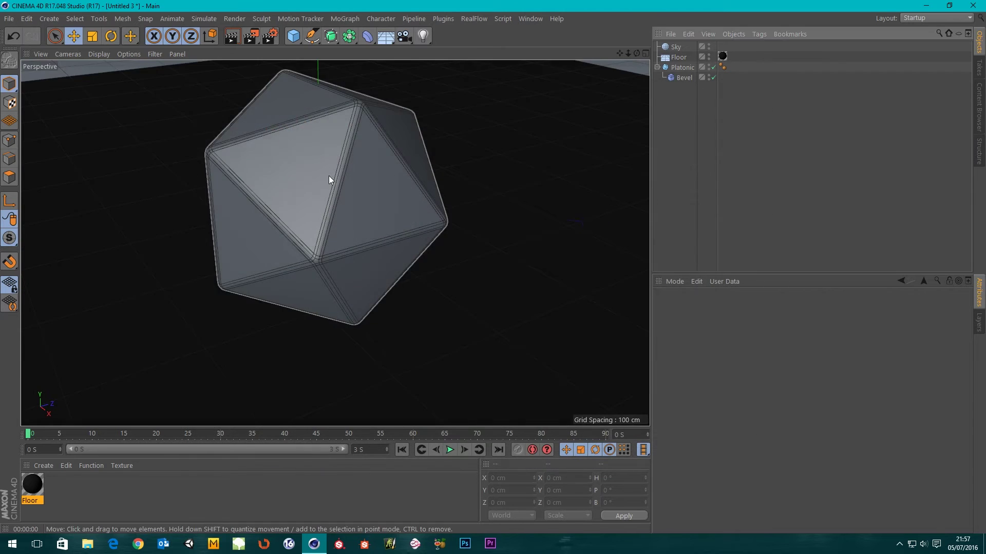
scroll(329, 180, "down", 2)
scroll(353, 239, "up", 2)
mouse_move(353, 240)
left_mouse_down("alt")
mouse_move(367, 240)
mouse_move(306, 226)
mouse_move(377, 248)
mouse_move(356, 233)
mouse_move(368, 234)
left_mouse_up("alt")
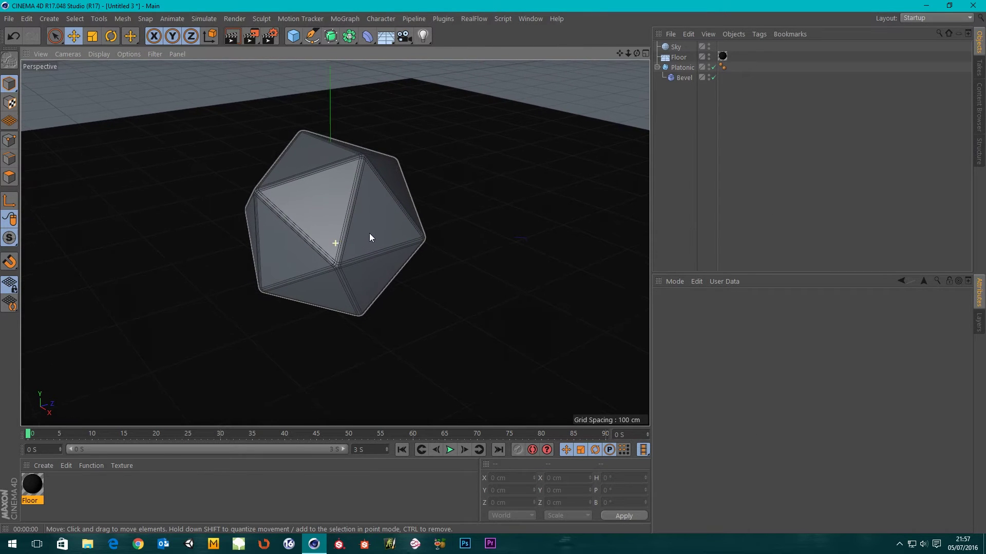
Step: Create a new material and name it Sky
double_click(84, 504)
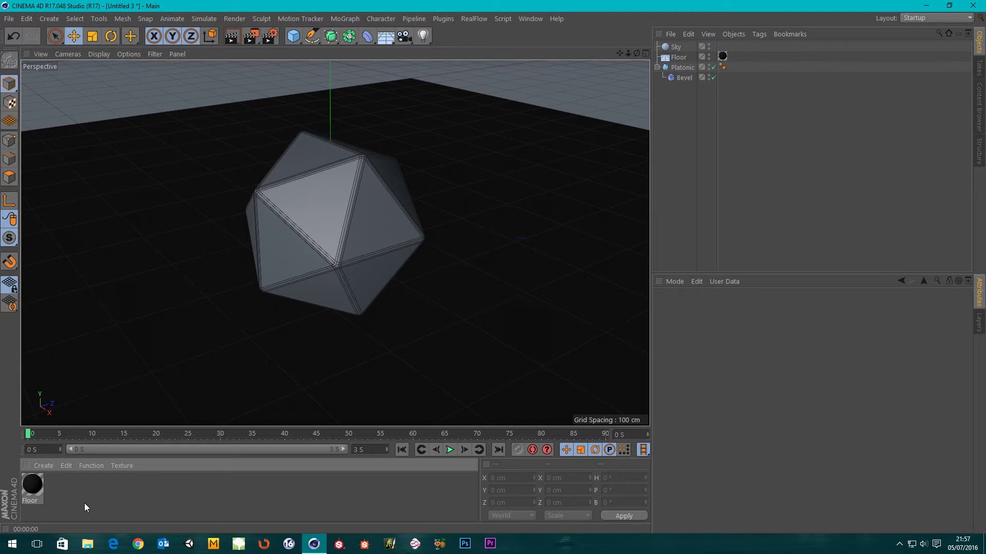
left_click(31, 488)
double_click(32, 485)
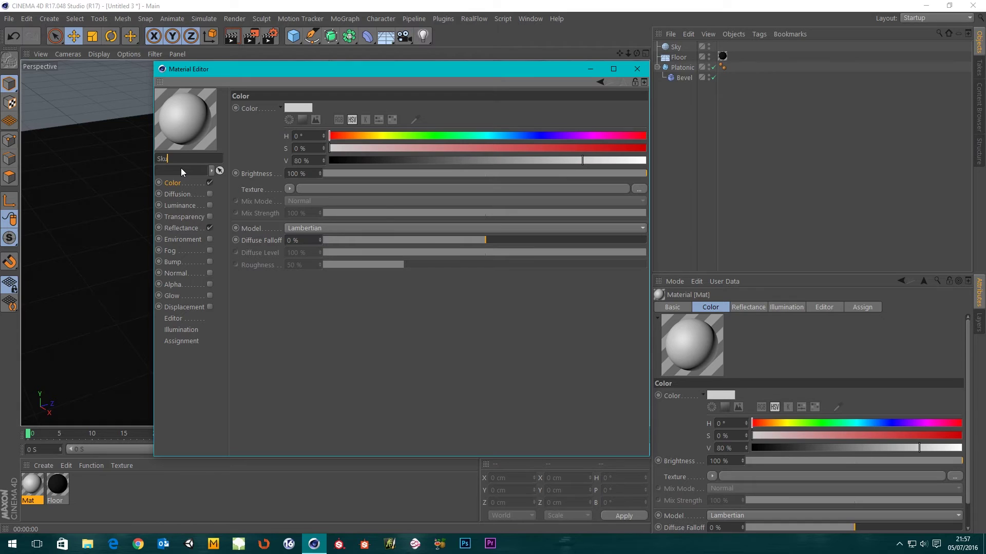
type("Sky")
key("Return")
Step: Disable the Sky material's Color and Reflectance channels and enable Luminance
left_click(210, 183)
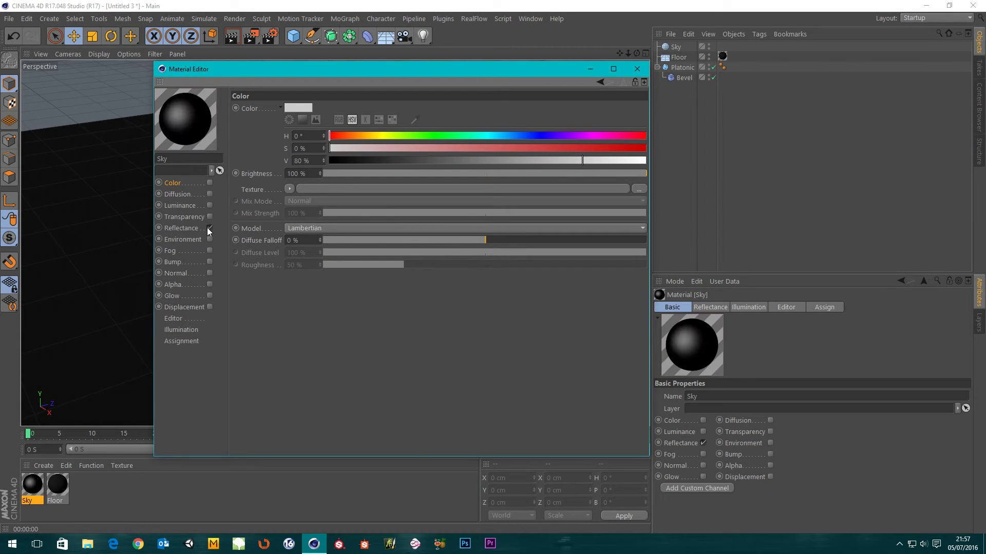
left_click(209, 228)
left_click(174, 206)
left_click(209, 206)
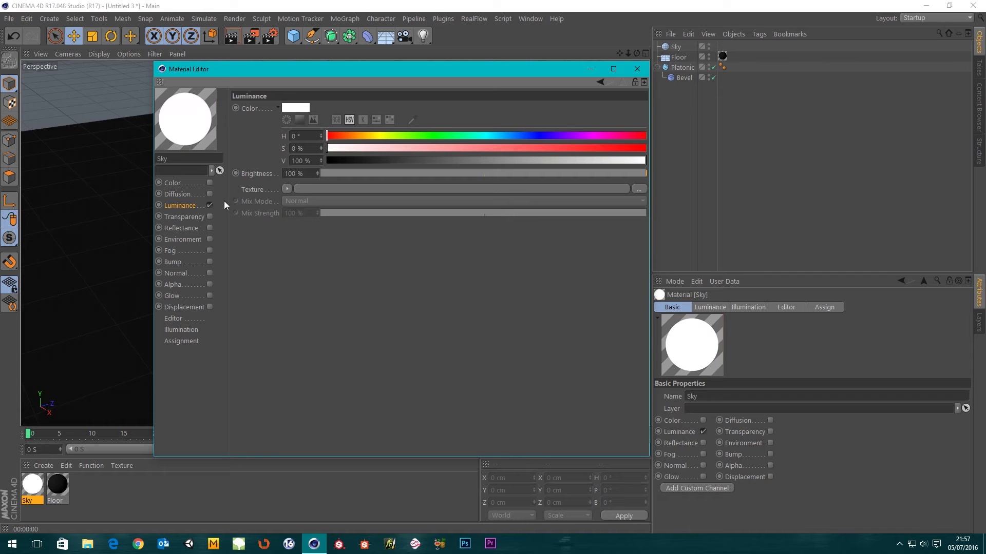
left_click_drag(383, 69, 260, 86)
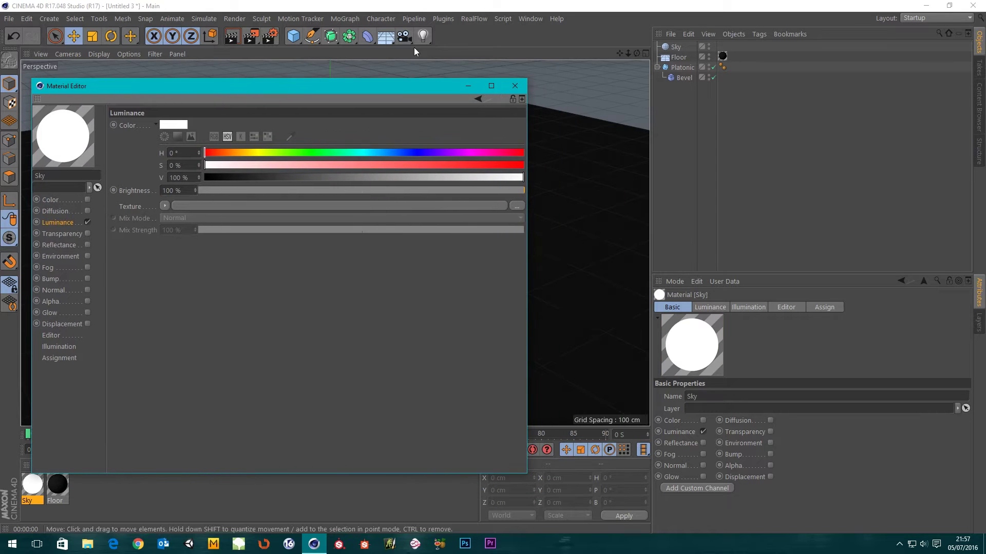
Step: Load Concrete Blocks.hdr from the Content Browser as the Sky material's Luminance texture and close both windows
left_click(521, 23)
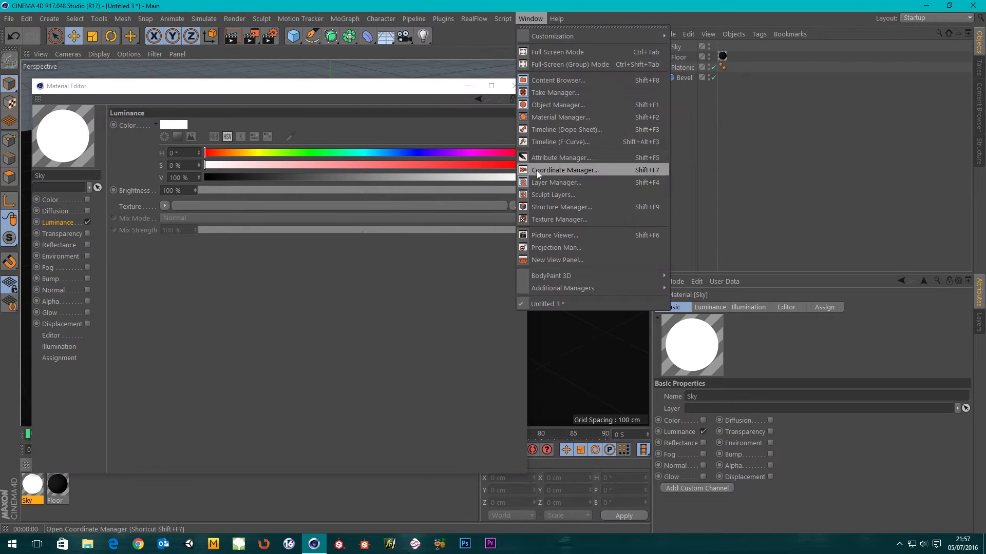
left_click(557, 66)
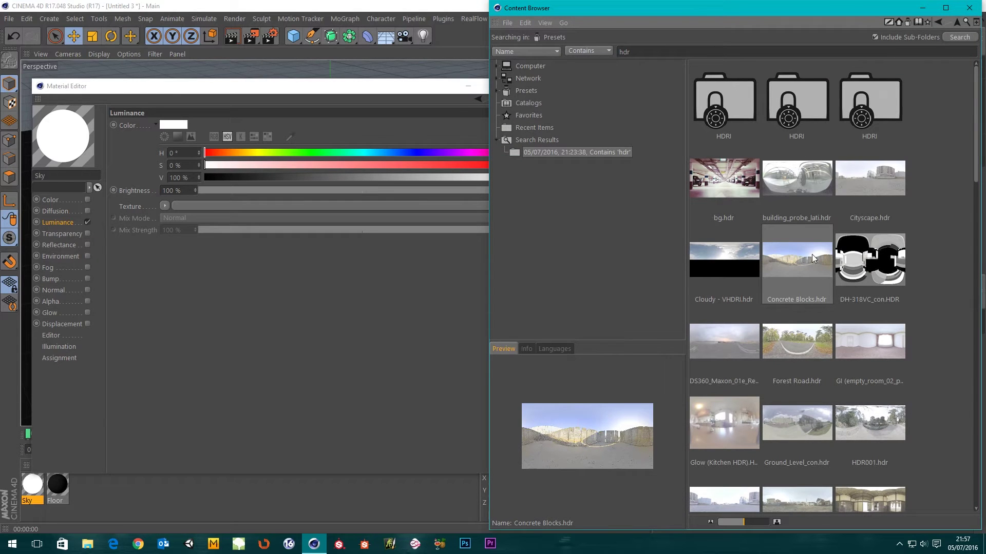
left_click_drag(806, 267, 252, 209)
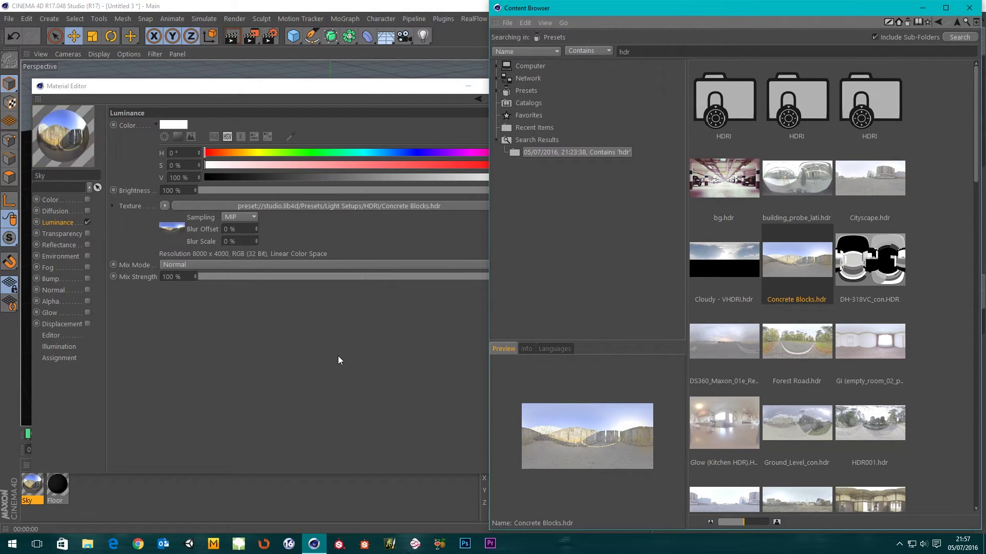
left_click(978, 8)
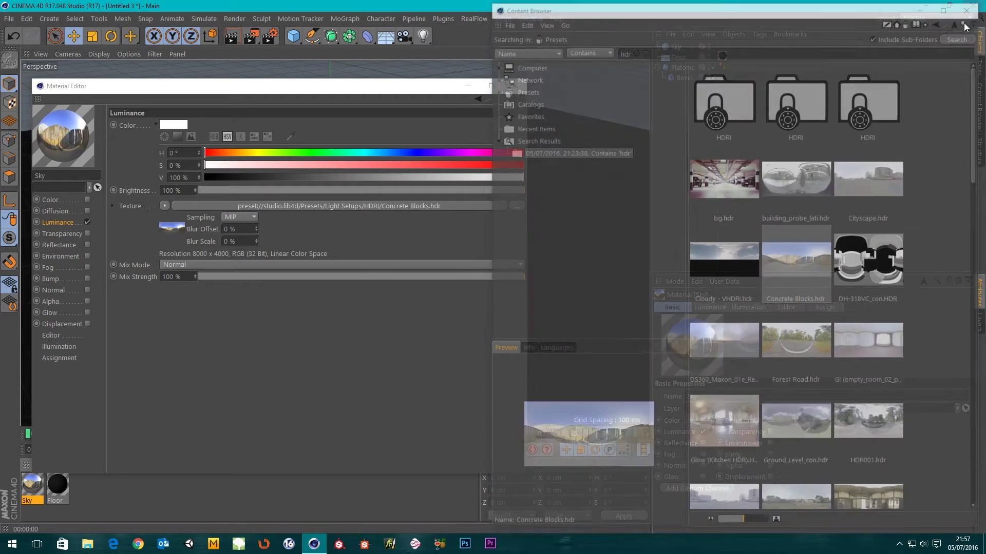
left_click(513, 85)
Step: Apply the Sky material to the Sky object and inspect the environment surrounding the floor
left_click_drag(32, 488, 679, 48)
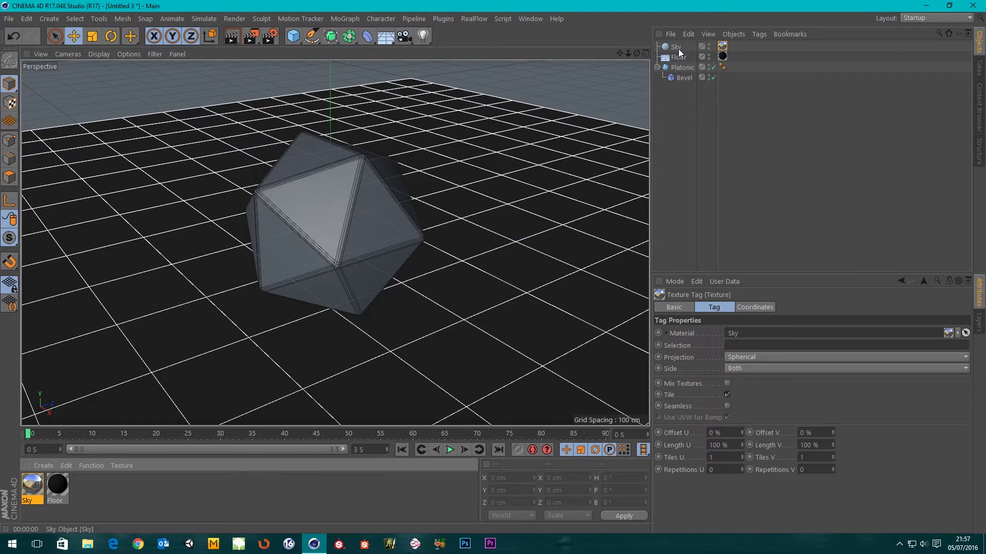
scroll(528, 170, "down", 10)
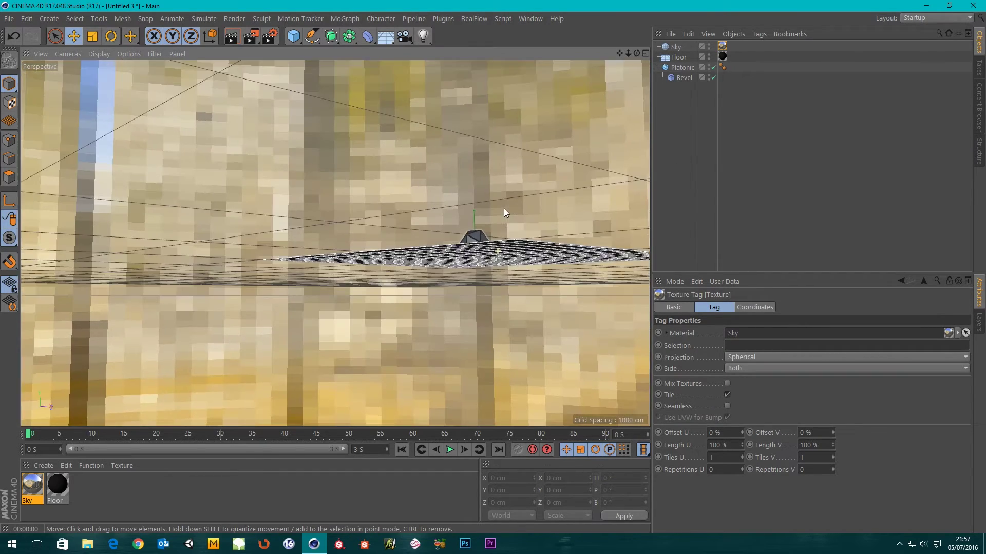
left_click_drag(503, 208, 486, 264, "alt")
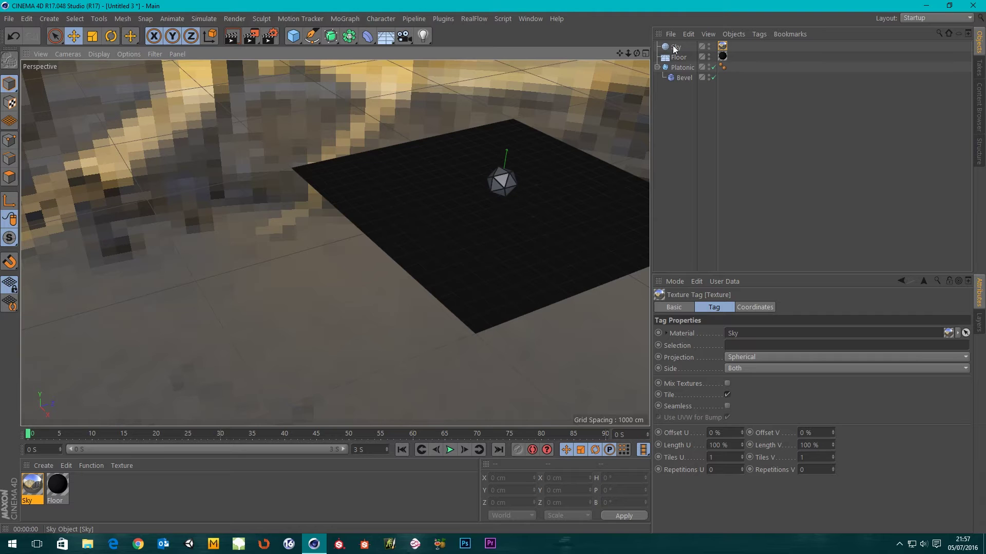
scroll(572, 160, "up", 10)
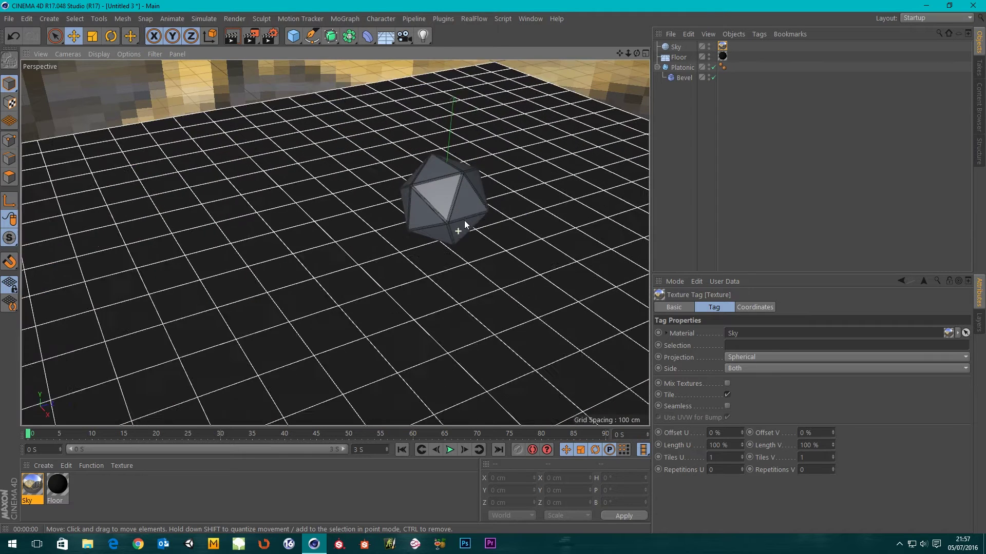
scroll(465, 218, "up", 6)
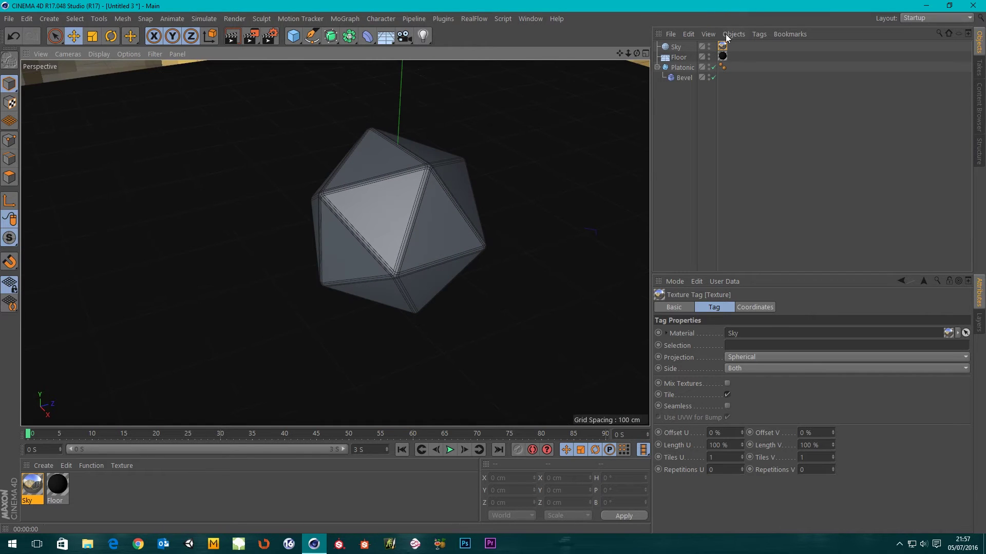
Step: Add a Compositing tag to the Sky object
left_click(676, 47)
right_click(679, 49)
mouse_move(774, 55)
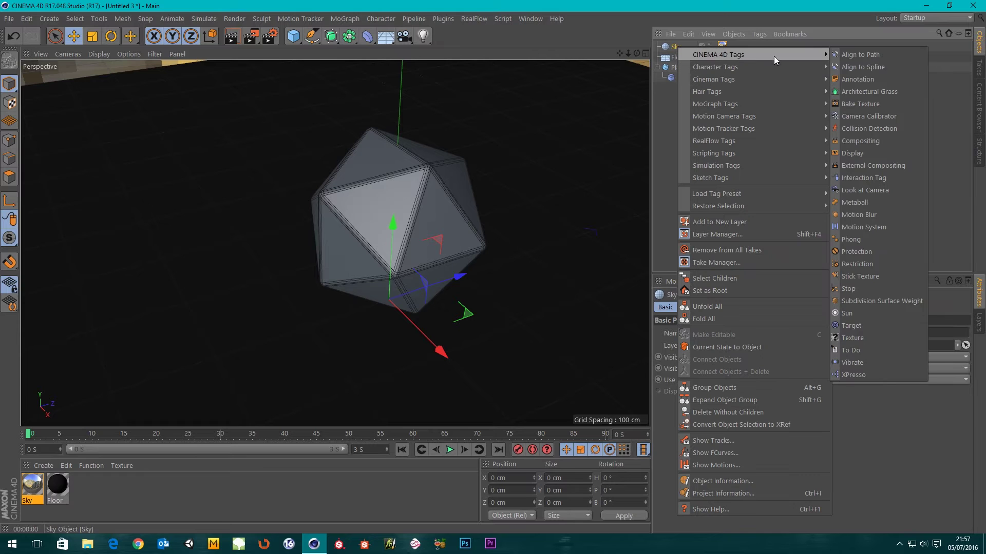
left_click(864, 141)
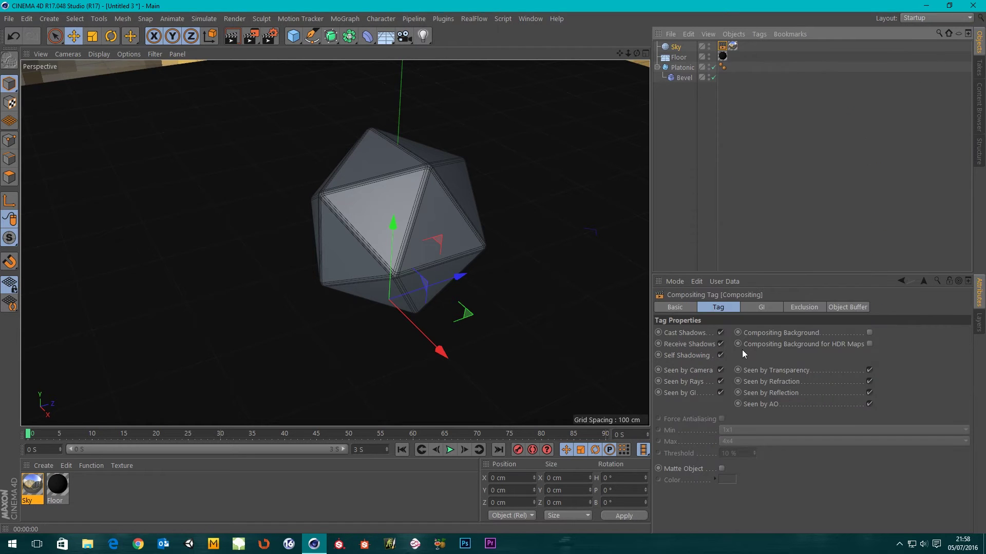
Step: Turn off Seen by Camera in the Sky object's Compositing tag
left_click(720, 370)
scroll(441, 257, "down", 3)
scroll(471, 243, "up", 3)
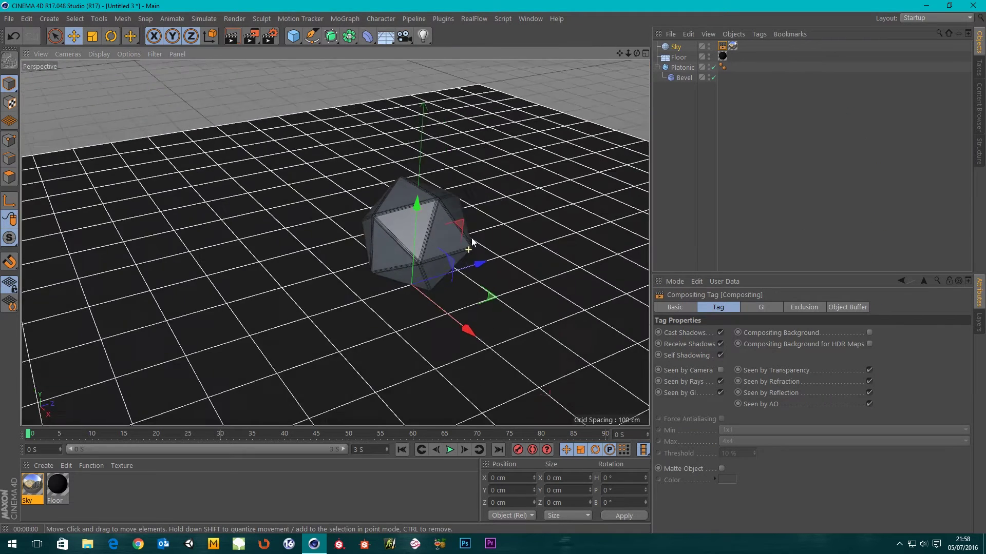
left_click_drag(477, 232, 415, 252, "alt")
scroll(390, 250, "up", 3)
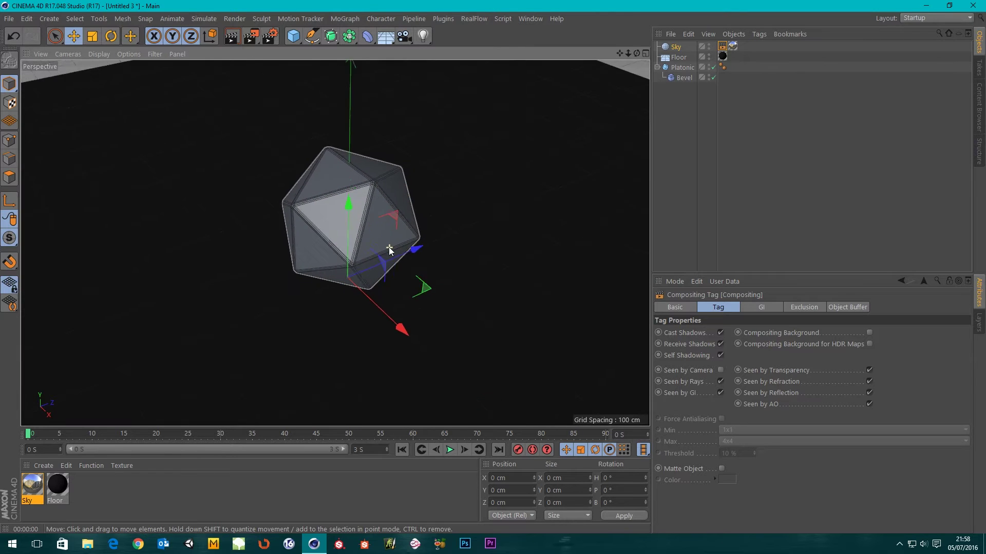
scroll(388, 245, "up", 3)
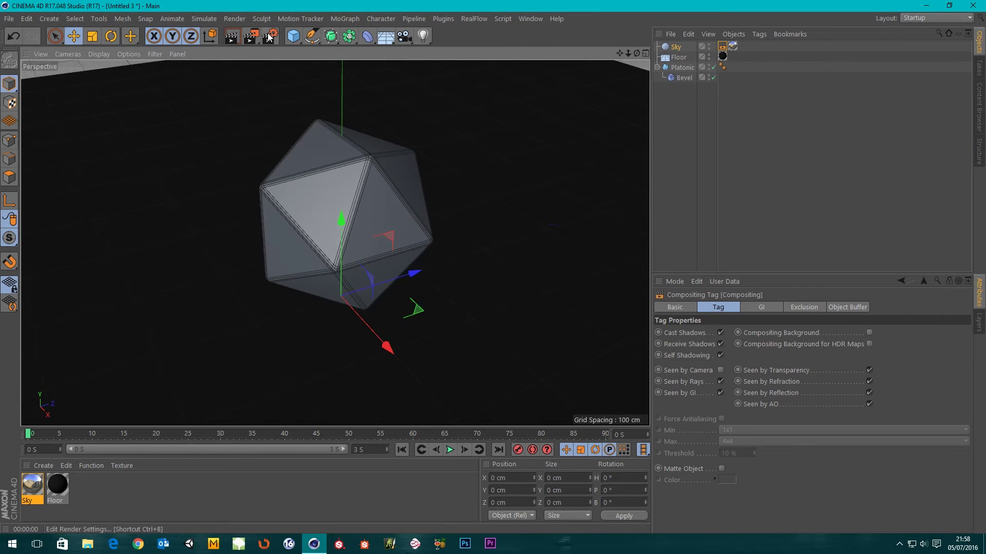
Step: Open the render settings, close the Picture Viewer after checking the test render, and deselect all objects
left_click(269, 36)
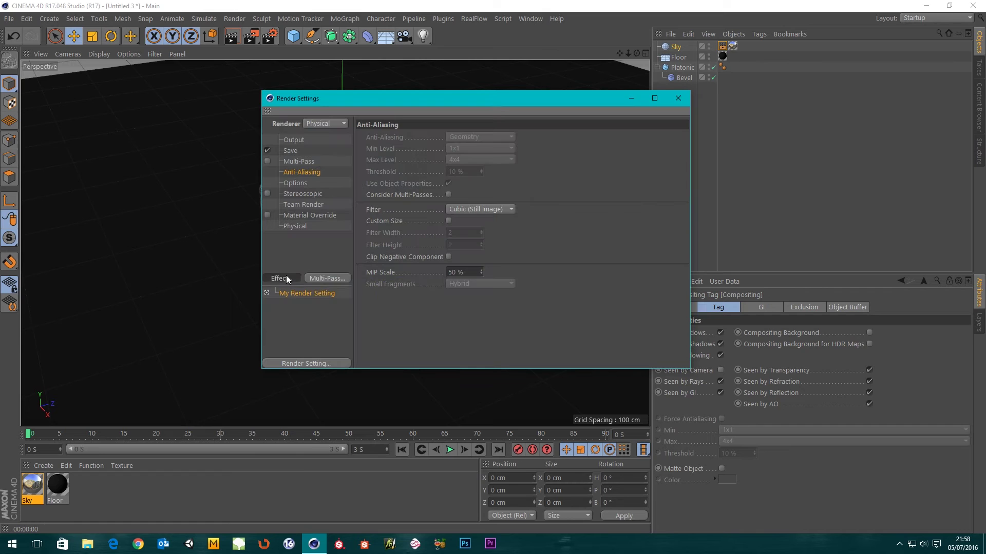
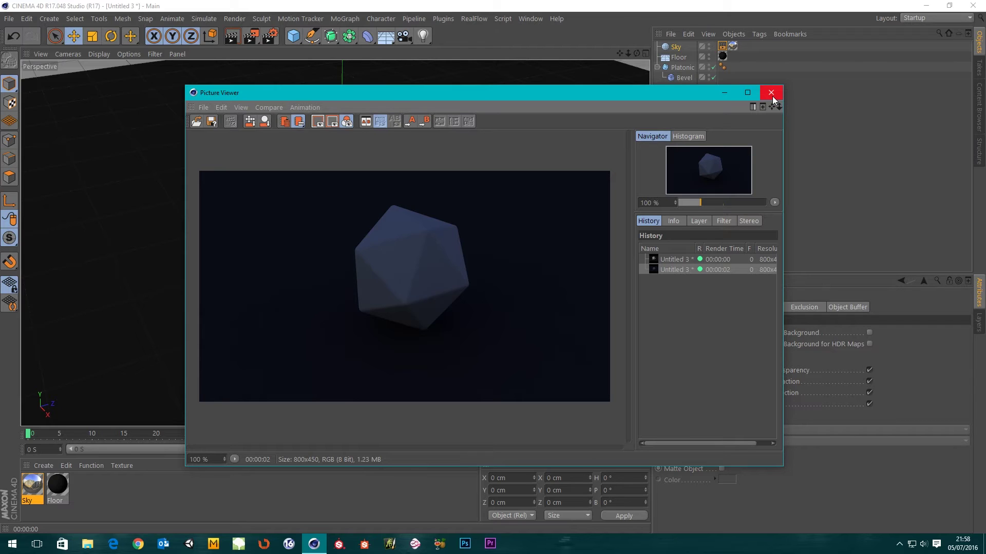
left_click(772, 94)
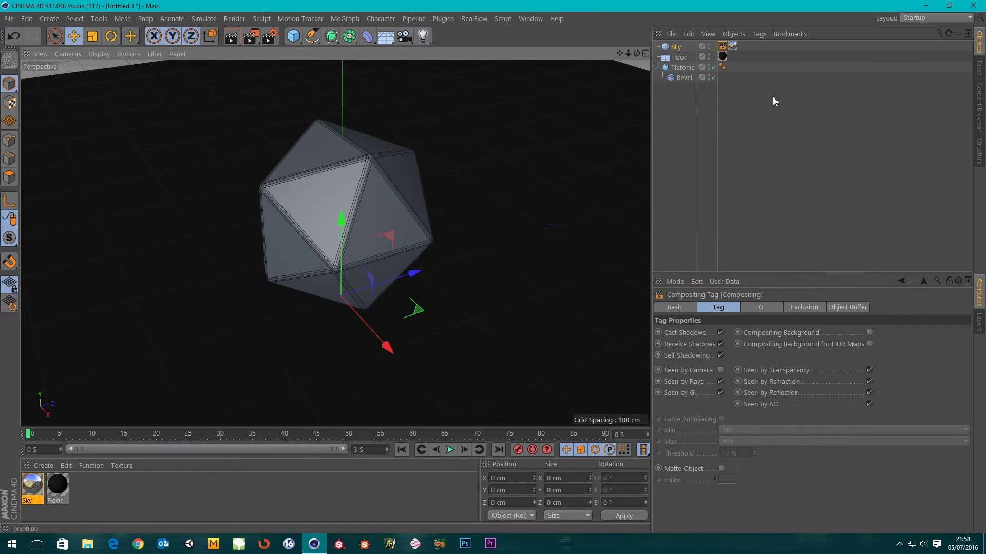
left_click(673, 110)
left_click(675, 47)
left_click(686, 113)
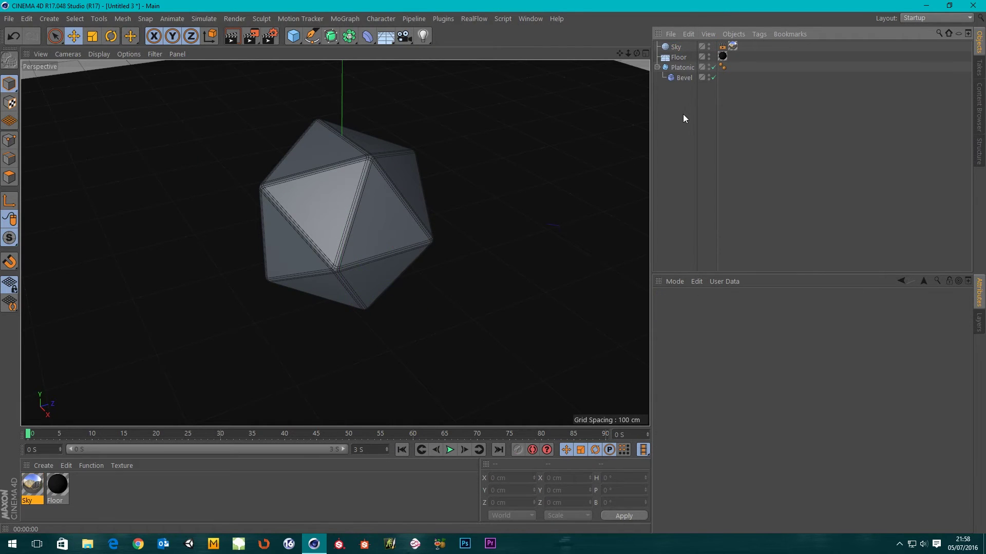
Step: Add a spot light and move it away from the Platonic to about Y 304 cm and Z -494 cm
scroll(389, 223, "down", 5)
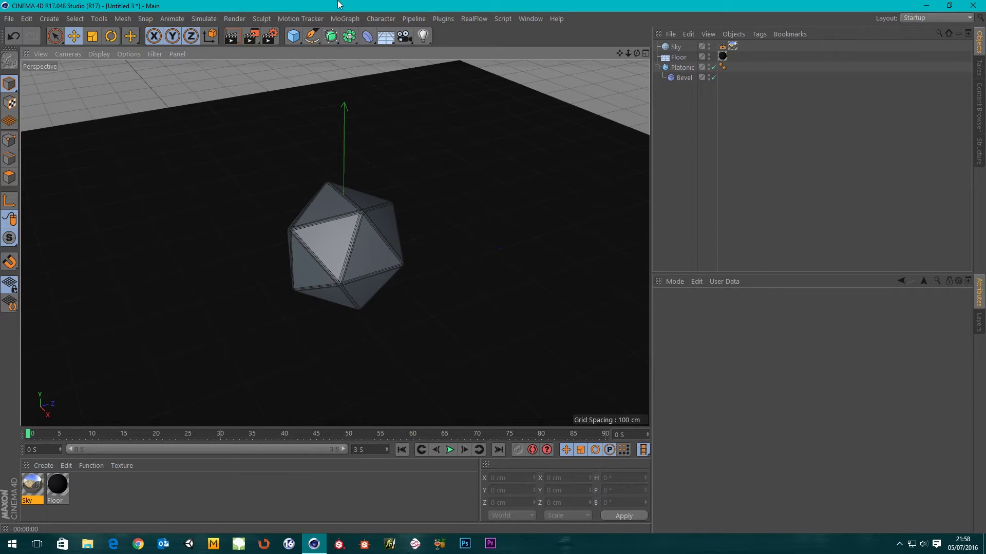
left_click(423, 35)
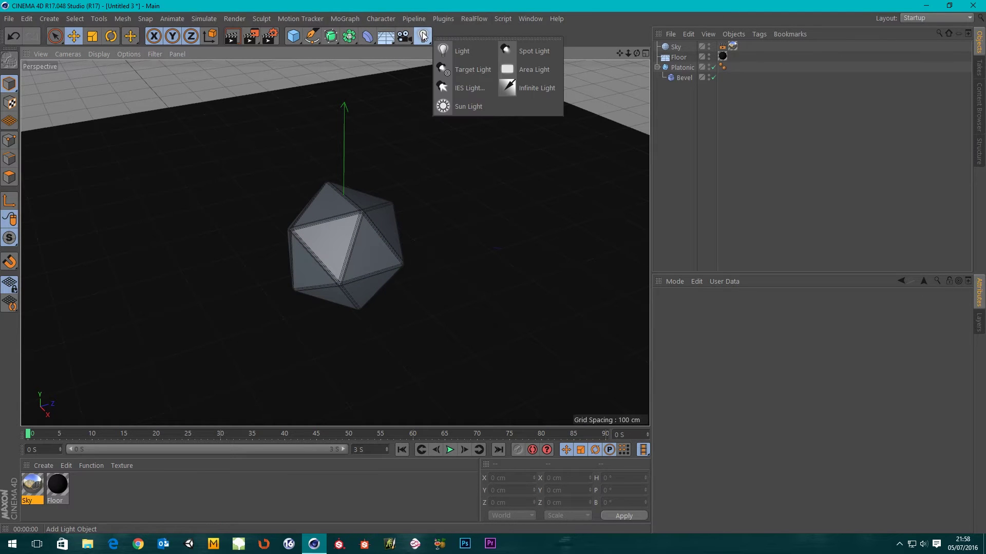
left_click(522, 54)
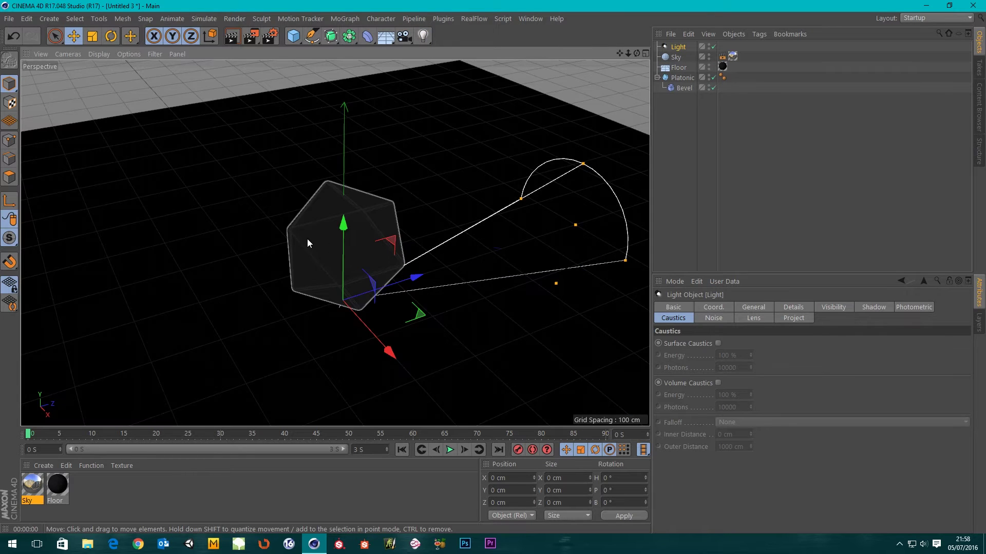
left_click_drag(307, 239, 340, 199, "alt")
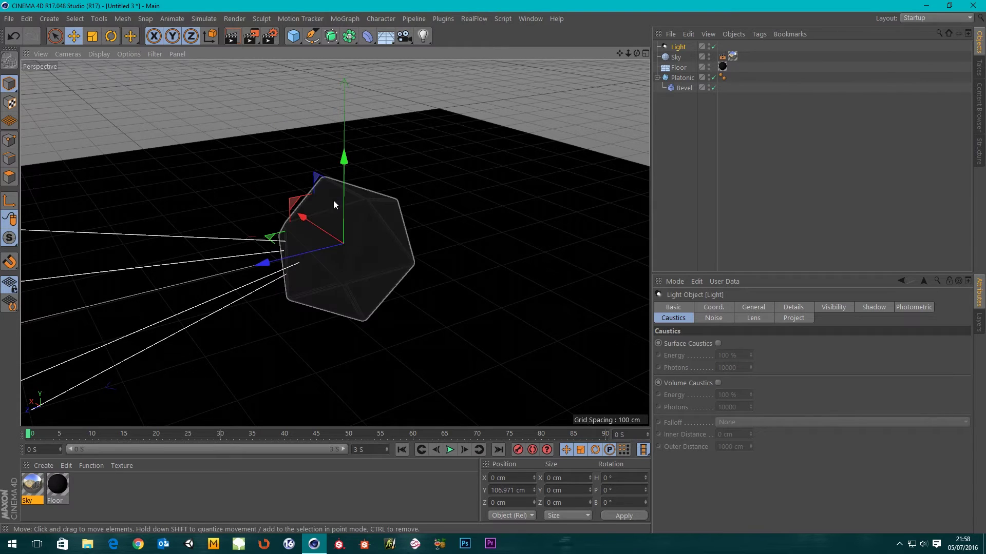
left_click_drag(275, 267, 572, 148)
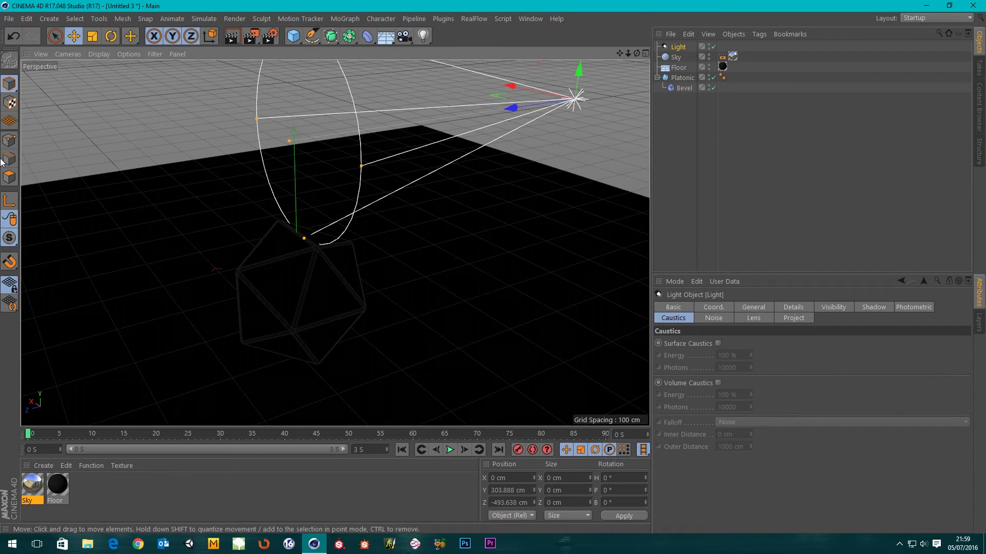
Step: Rotate the spot light to a pitch of about -21° so it aims down at the Platonic
left_click(111, 36)
left_click_drag(543, 75, 538, 97)
left_click_drag(354, 331, 378, 354)
left_click_drag(321, 276, 341, 286)
Step: Set the spot light's shadow type to Area
left_click(678, 48)
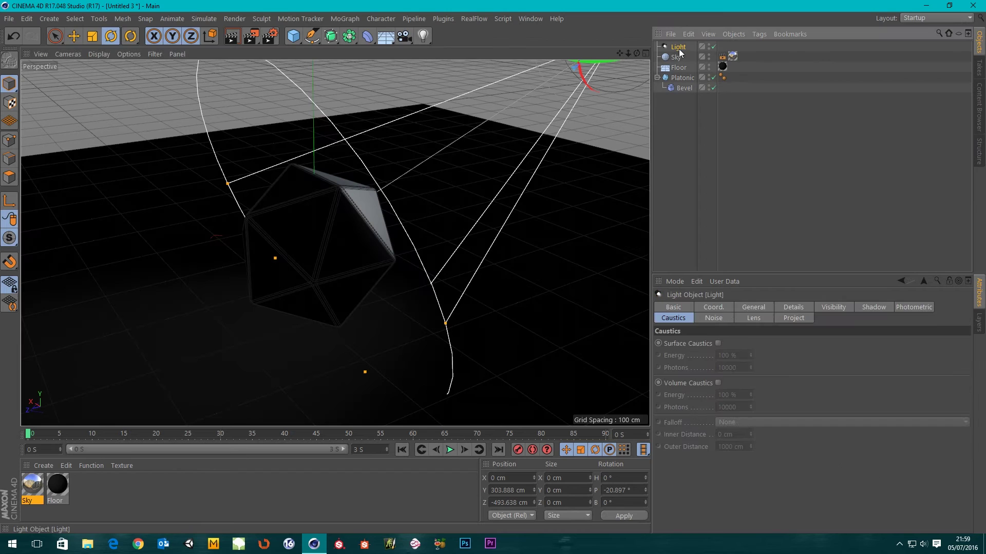
left_click(674, 308)
left_click(753, 308)
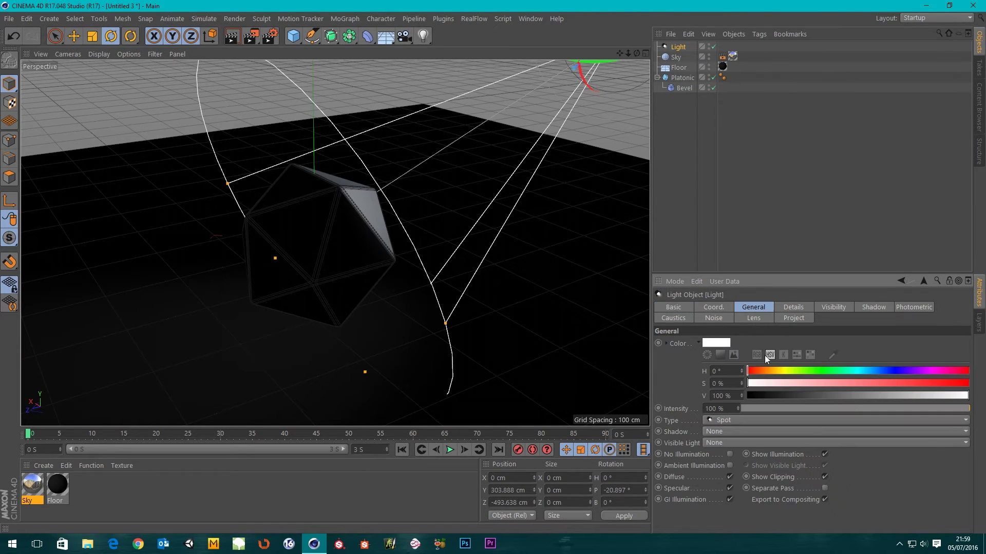
left_click(719, 432)
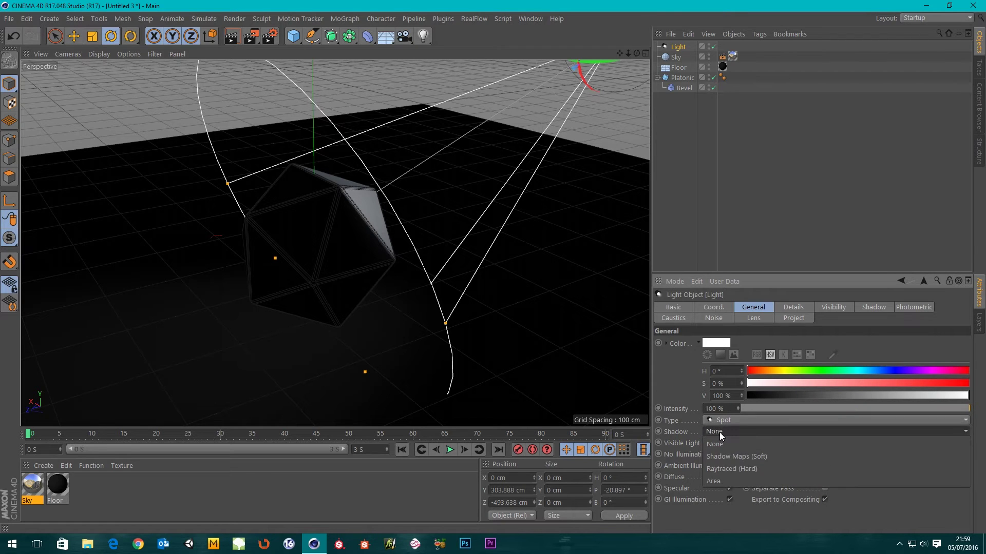
left_click(717, 482)
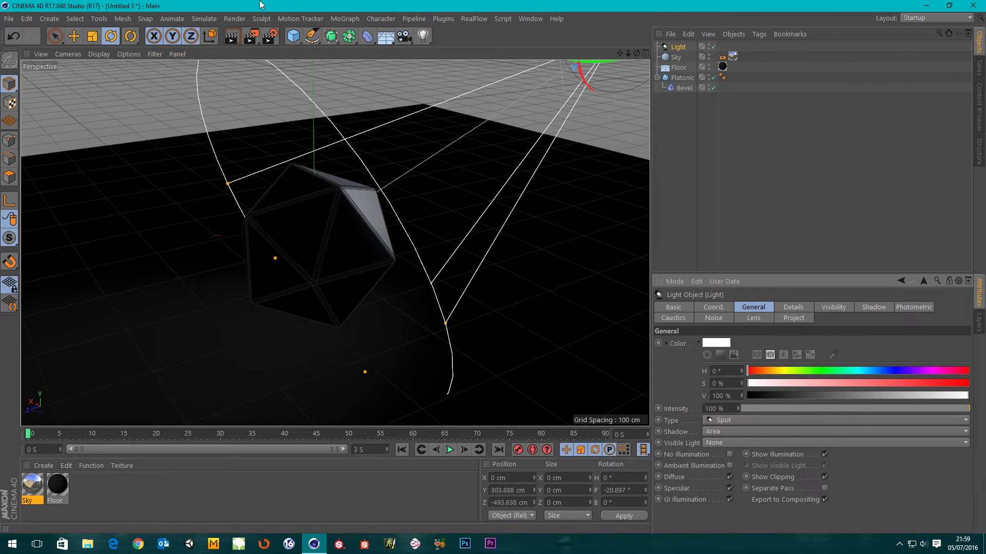
Step: Render the scene to the Picture Viewer to check the spot light and its shadow, and close the viewer
left_click(251, 36)
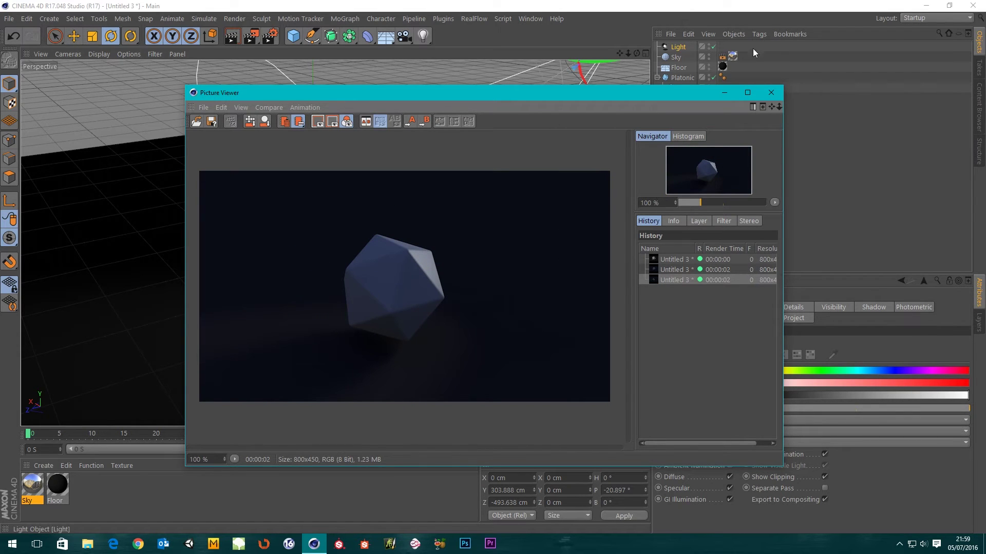
left_click(768, 97)
left_click_drag(257, 257, 383, 238, "alt")
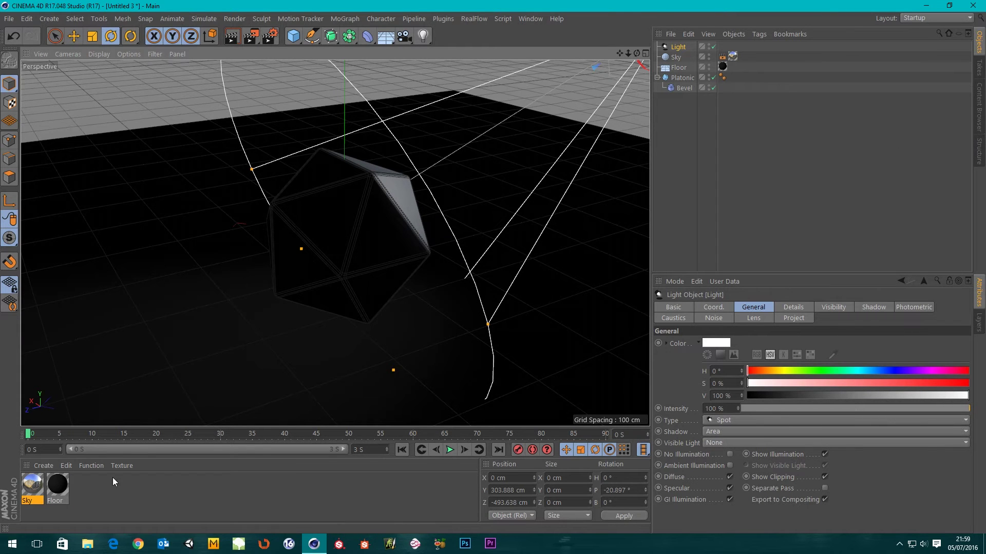
Step: Create a new material and name it Glass
double_click(140, 489)
double_click(32, 484)
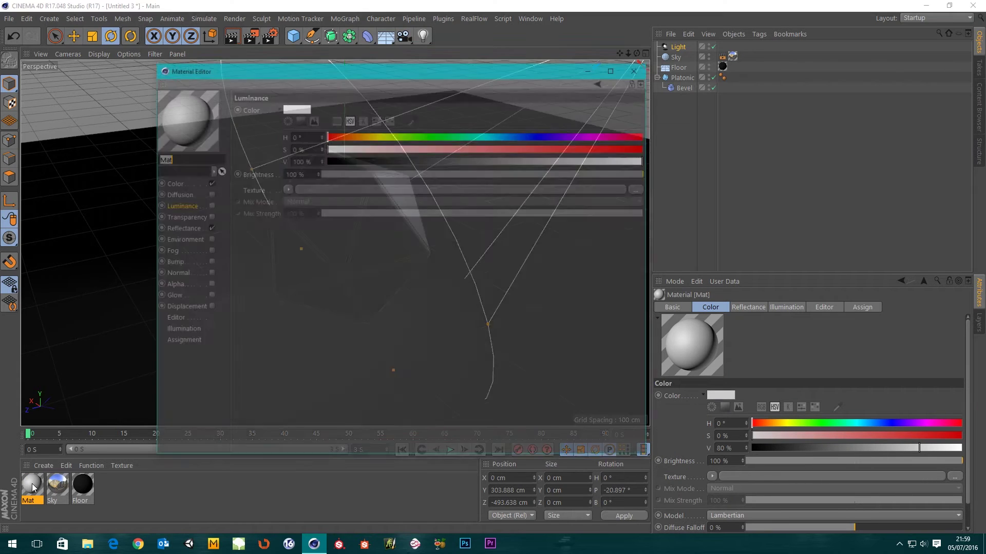
type("G")
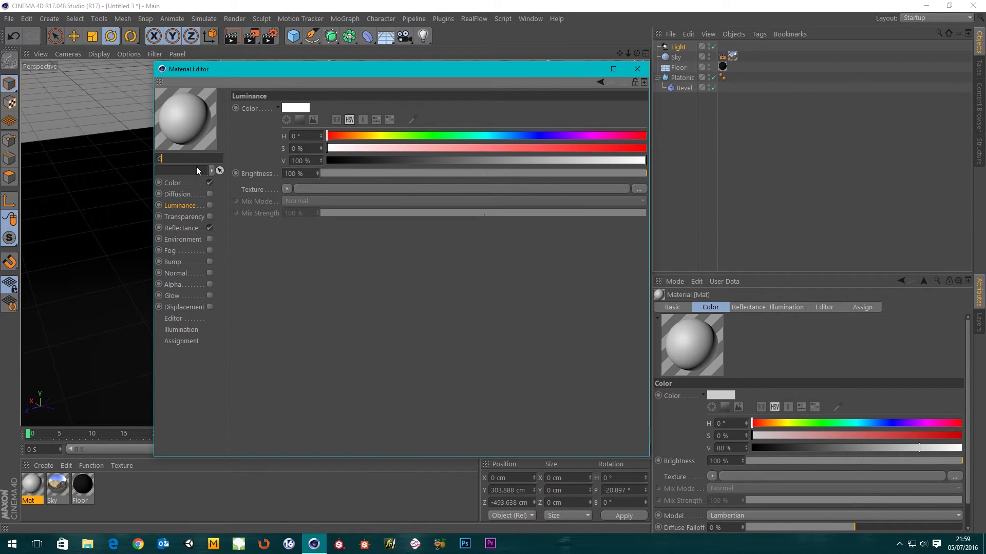
type("lass")
key("Return")
Step: Disable the Glass material's Color and Reflectance channels and enable Transparency
left_click(209, 182)
left_click(210, 227)
left_click(174, 217)
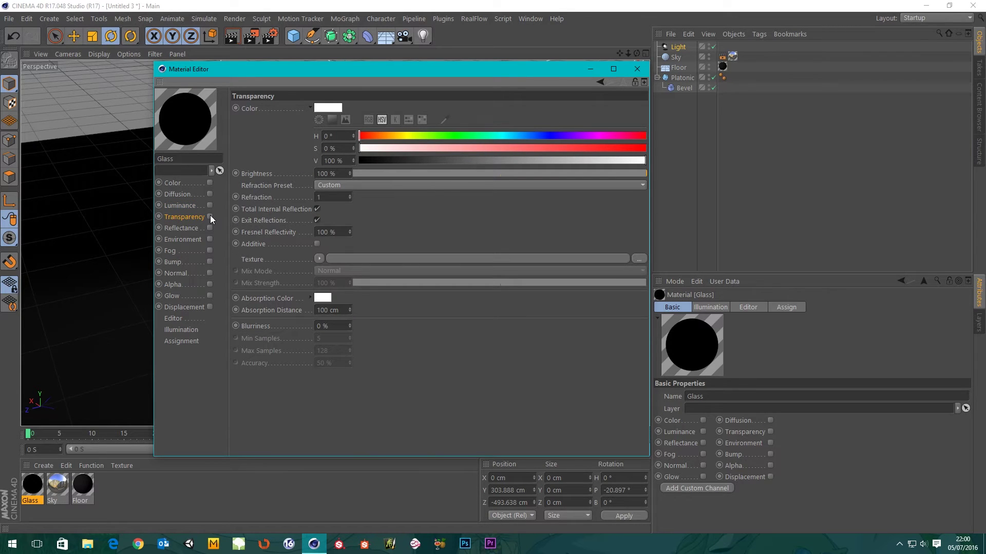
left_click(209, 217)
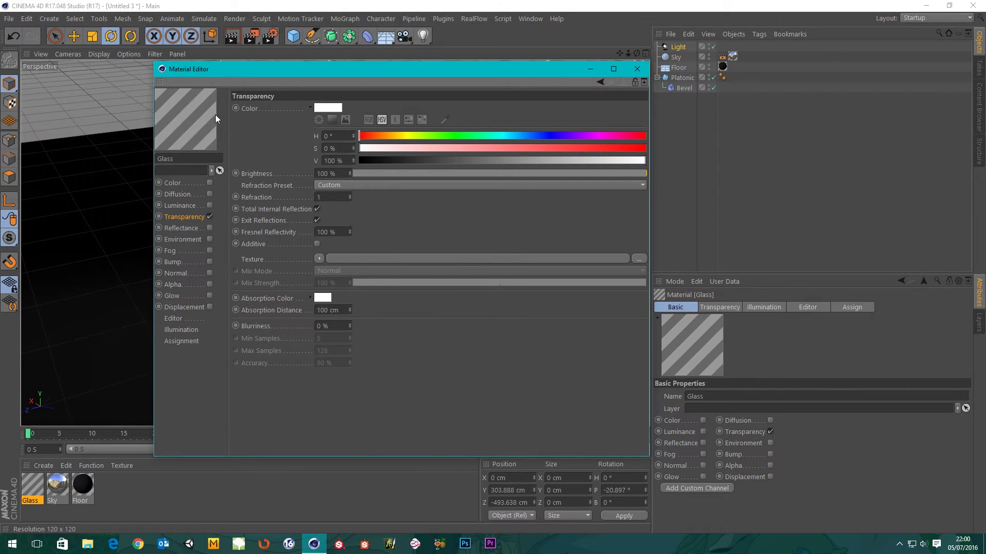
Step: Apply the Glass material to the Platonic and run a test render in the Picture Viewer
left_click_drag(358, 69, 717, 99)
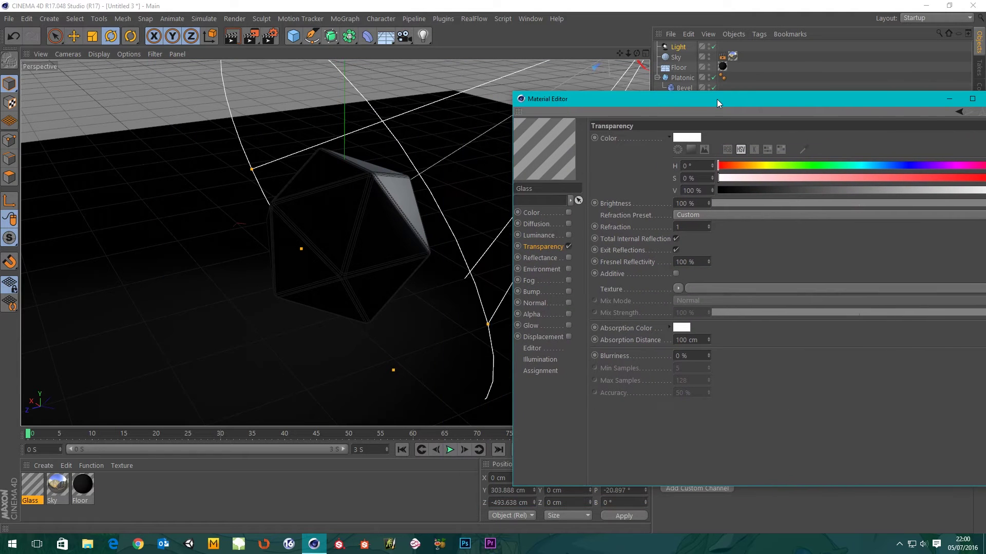
left_click(30, 483)
left_click_drag(29, 482, 352, 211)
left_click(247, 40)
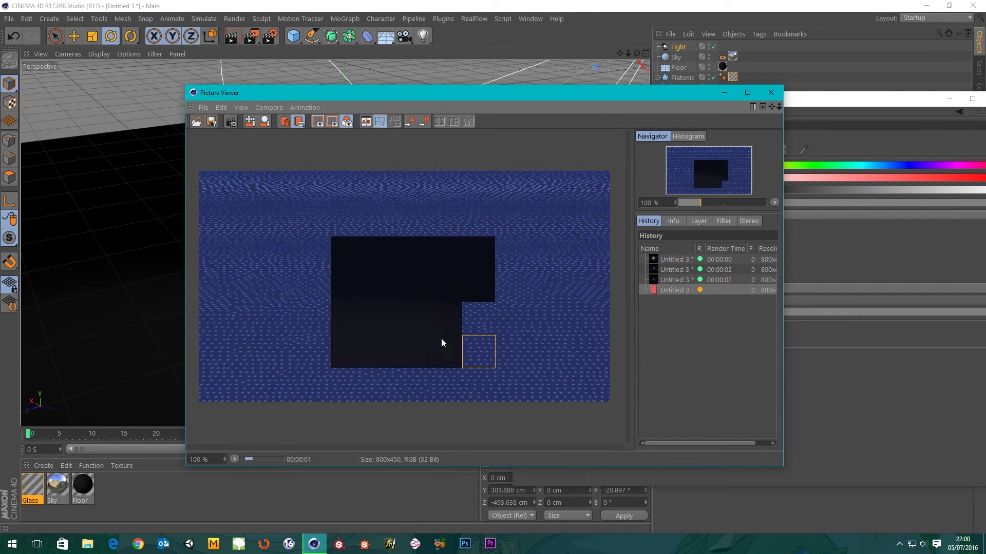
left_click(771, 92)
Step: Set the Glass material's transparency refraction preset to Glass
left_click_drag(826, 104, 693, 78)
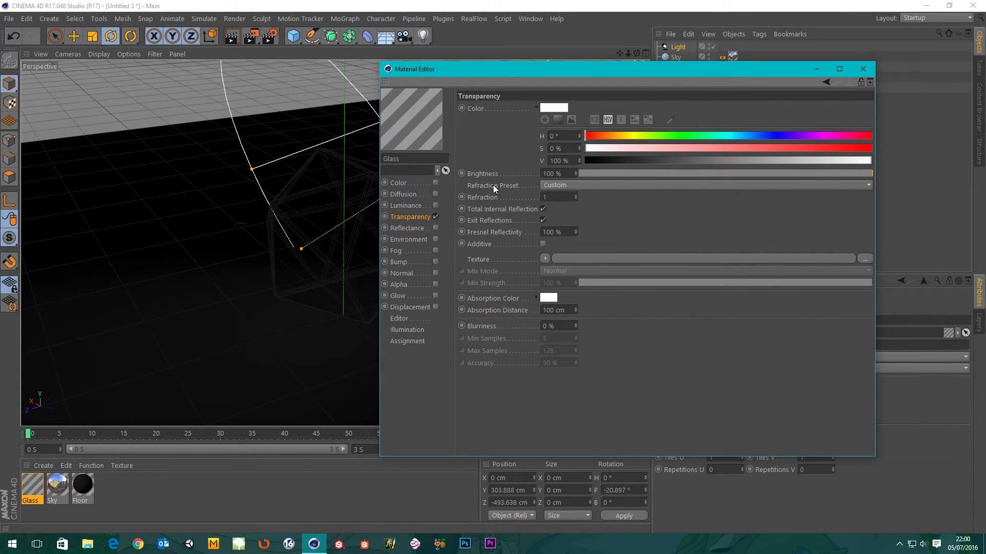
left_click(566, 185)
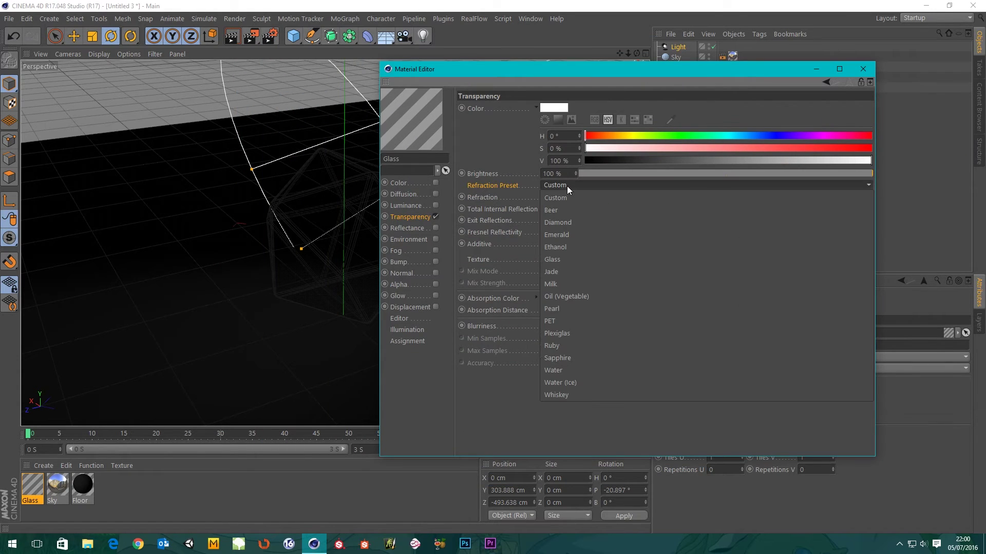
left_click(571, 185)
left_click(578, 184)
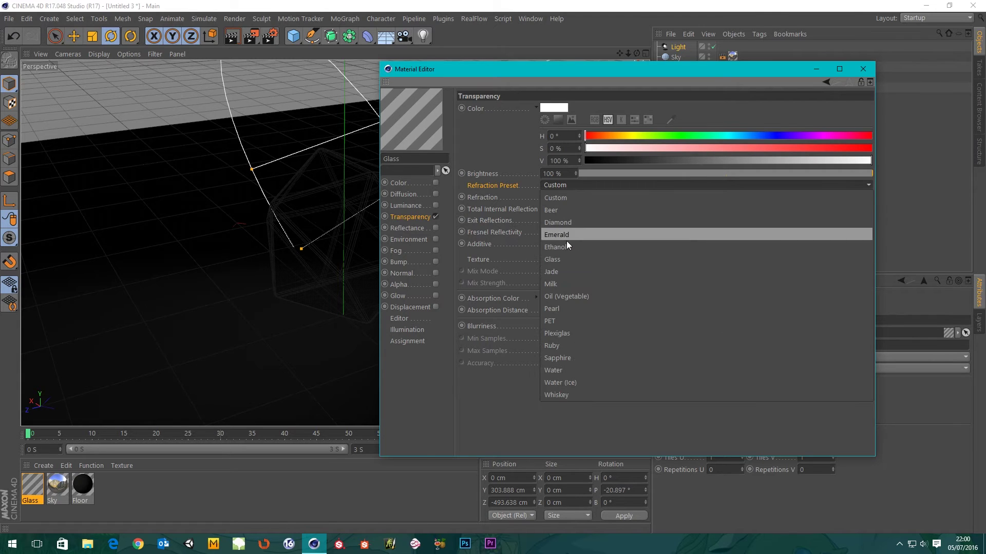
left_click(552, 259)
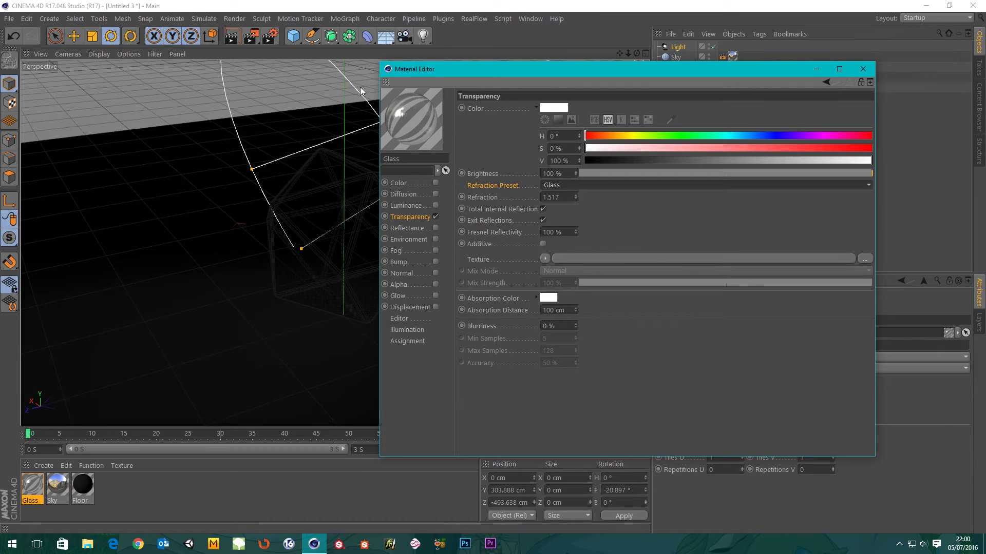
Step: Open the help page for the Refraction Preset setting, read through its transparency documentation and close it
right_click(503, 187)
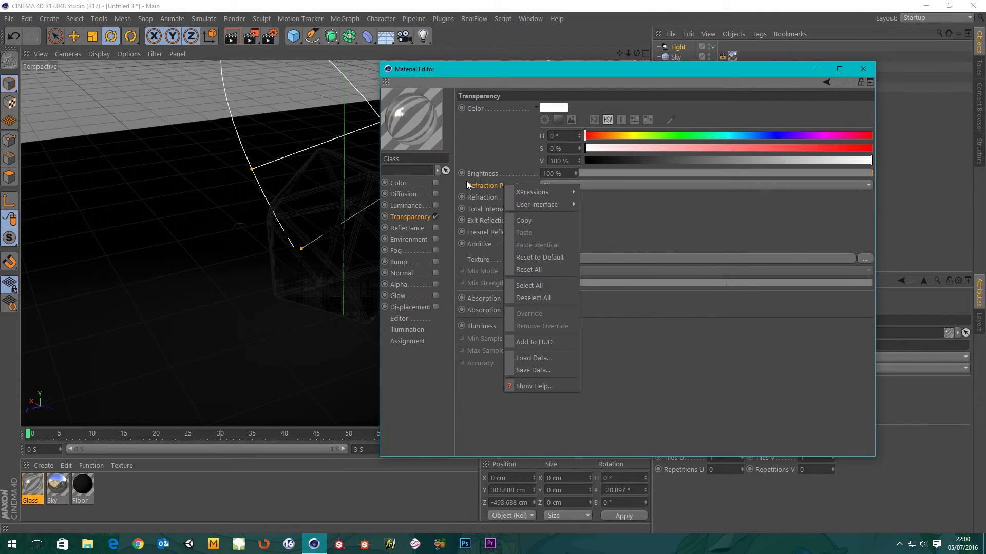
left_click(535, 388)
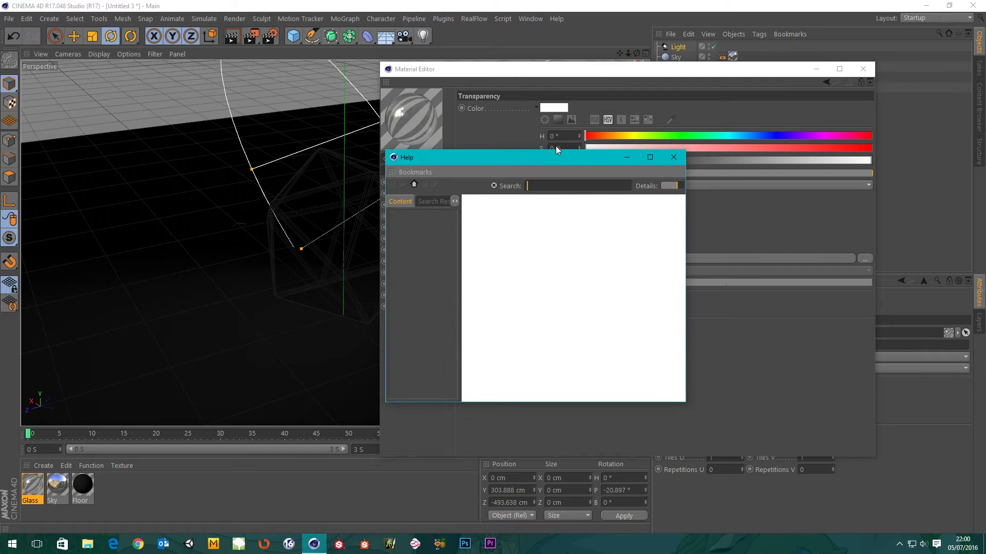
left_click_drag(562, 157, 448, 88)
double_click(448, 88)
scroll(541, 254, "up", 5)
scroll(537, 250, "up", 6)
scroll(534, 246, "down", 8)
scroll(537, 250, "down", 20)
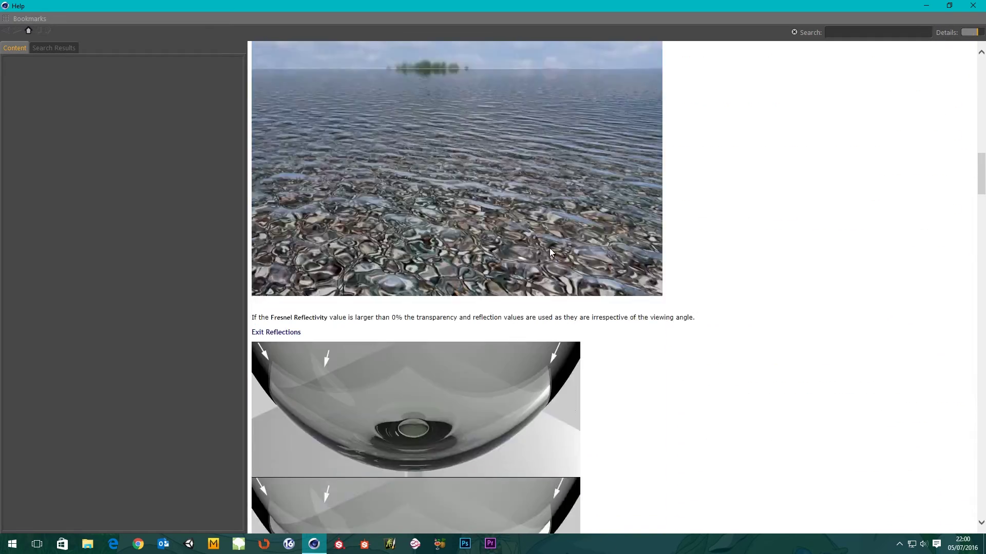
scroll(551, 254, "down", 3)
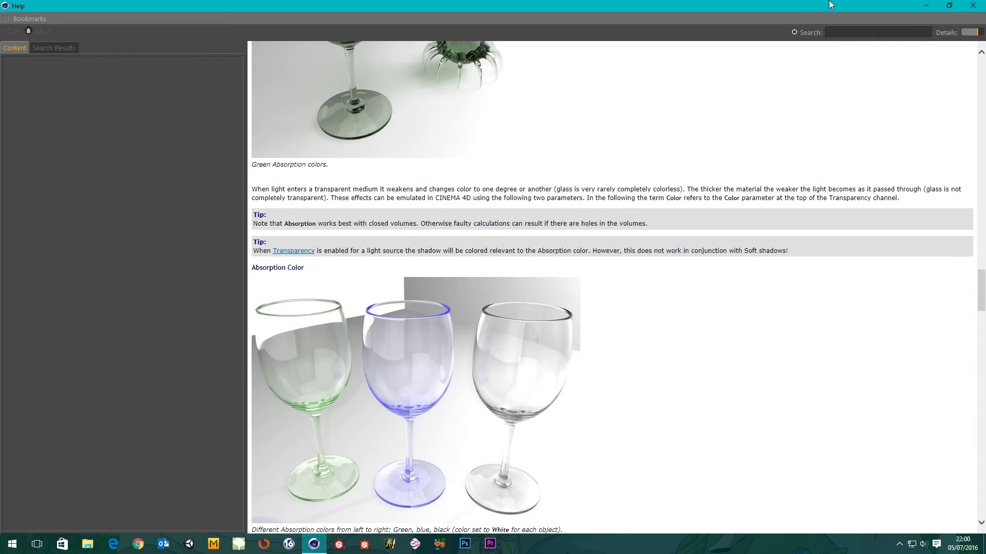
left_click(972, 5)
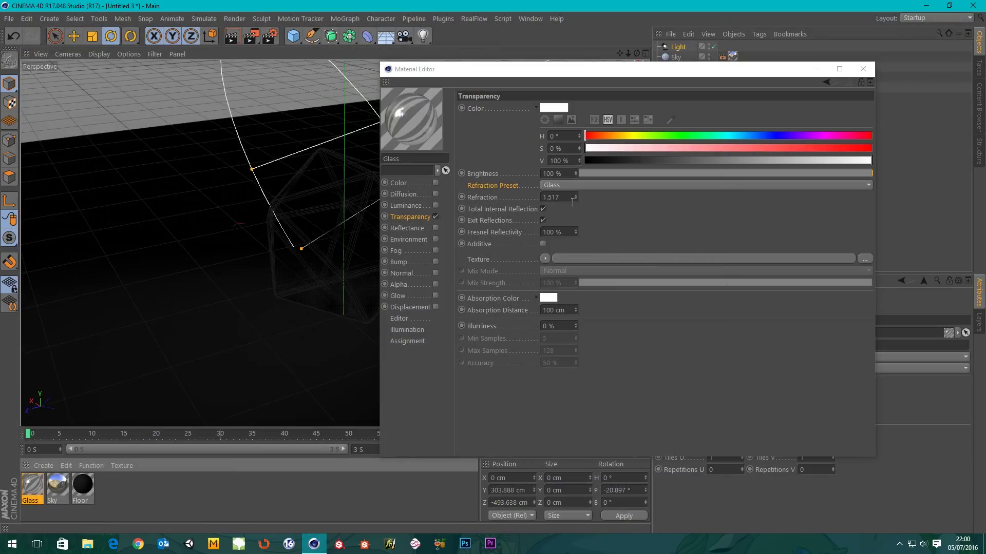
Step: Open the help page for the Refraction setting, read its transparency documentation through to the blurriness and sample settings, and close it
right_click(485, 199)
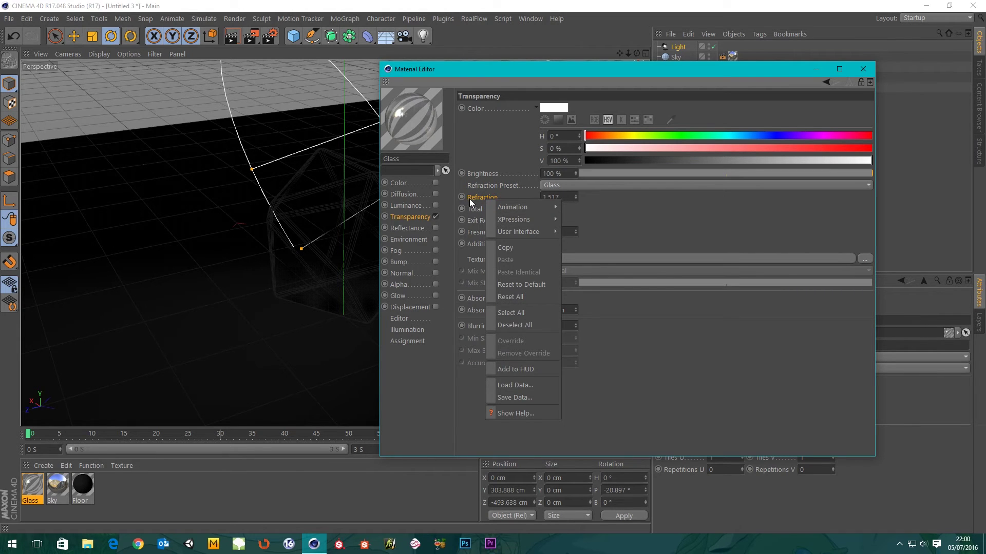
left_click(515, 413)
scroll(513, 399, "down", 15)
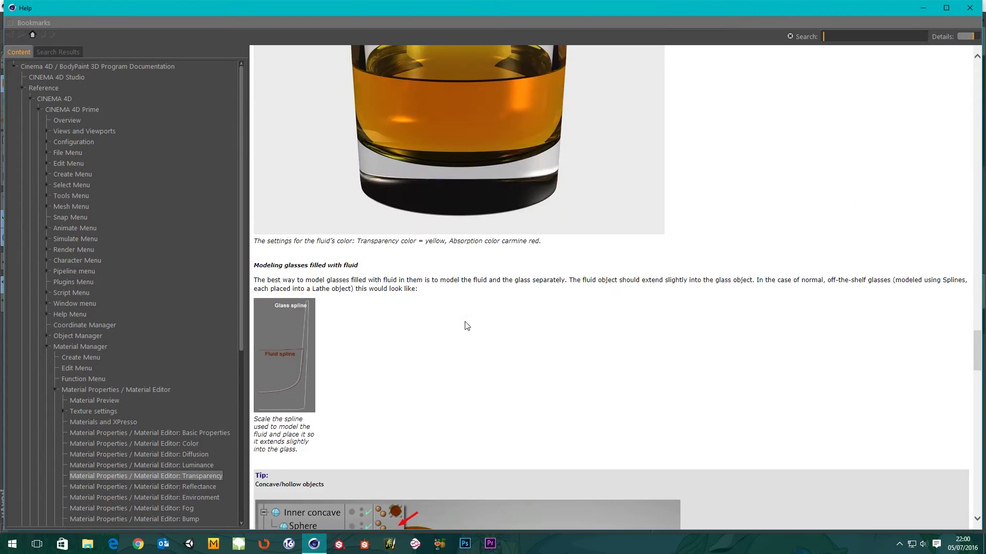
scroll(465, 323, "down", 15)
scroll(549, 323, "up", 8)
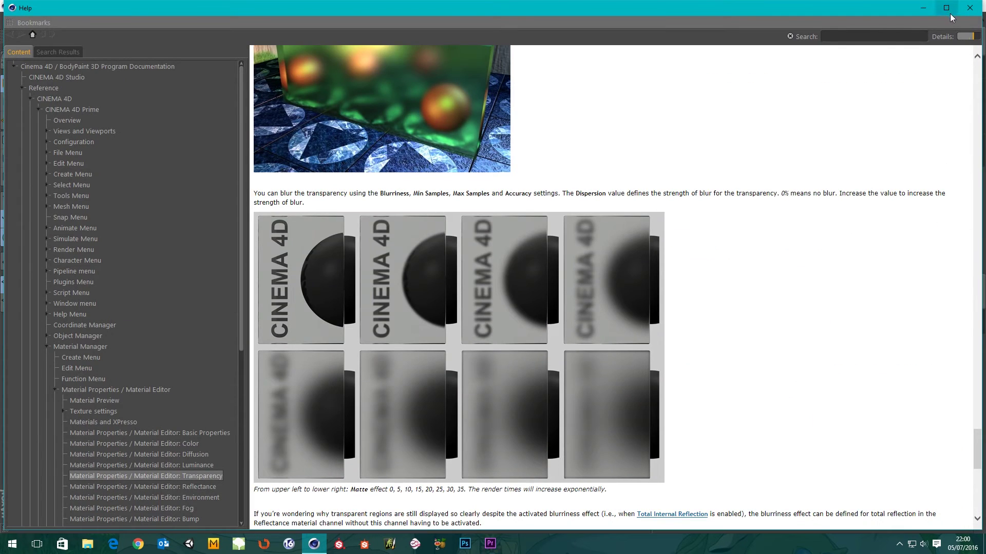
left_click(968, 36)
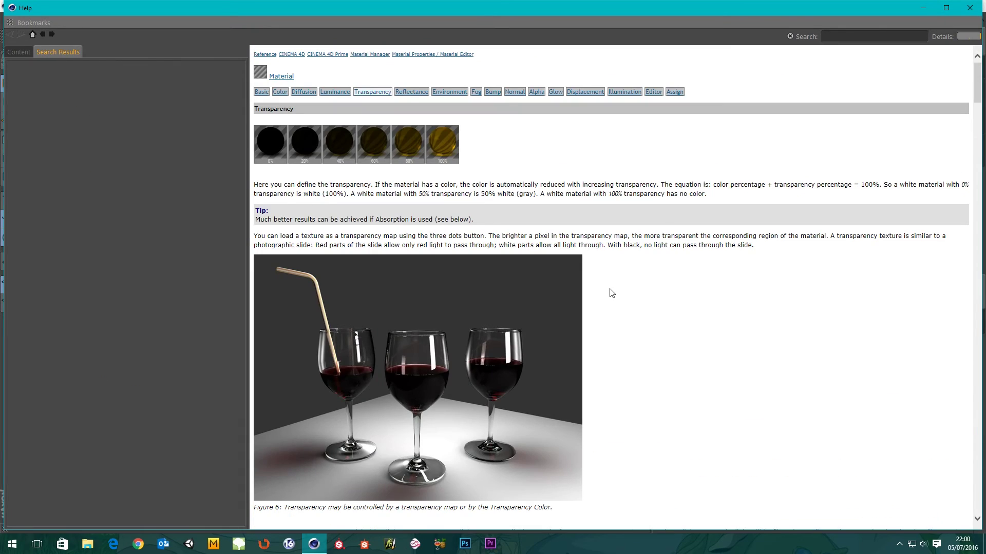
scroll(612, 292, "down", 20)
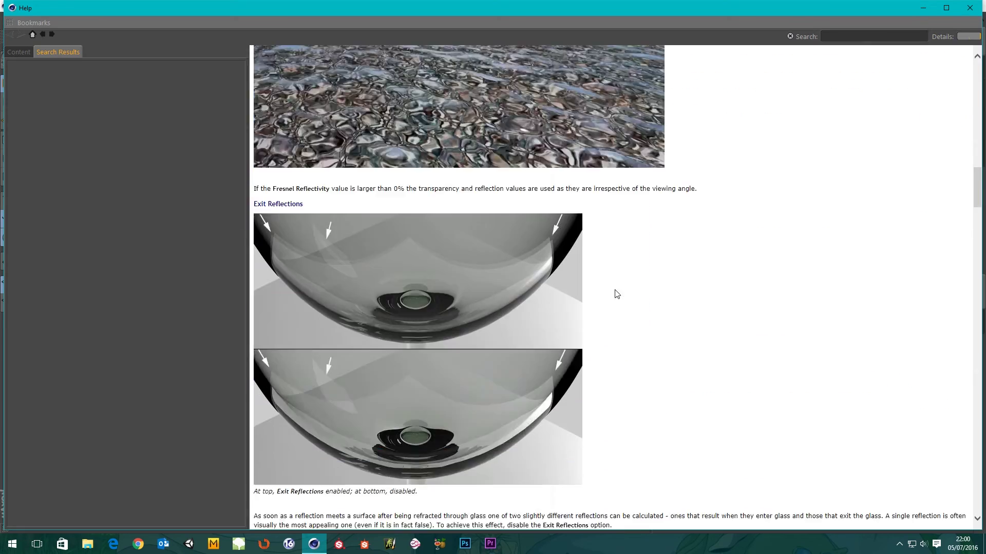
scroll(612, 293, "down", 20)
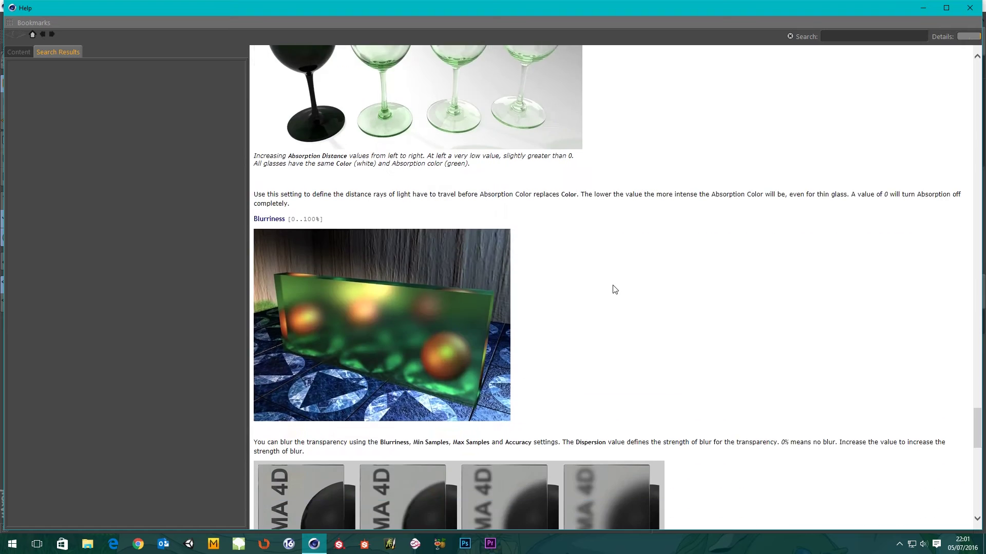
scroll(619, 285, "down", 6)
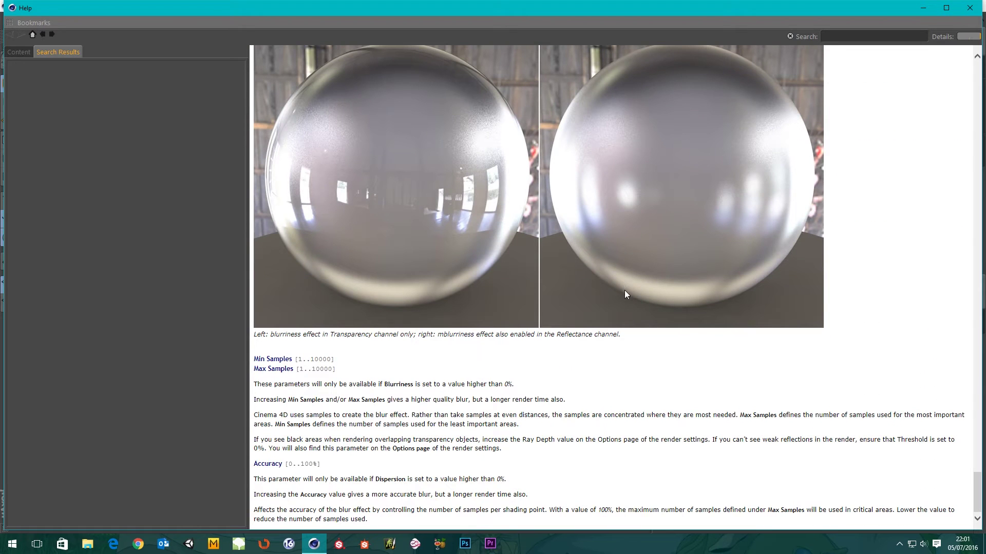
left_click(969, 9)
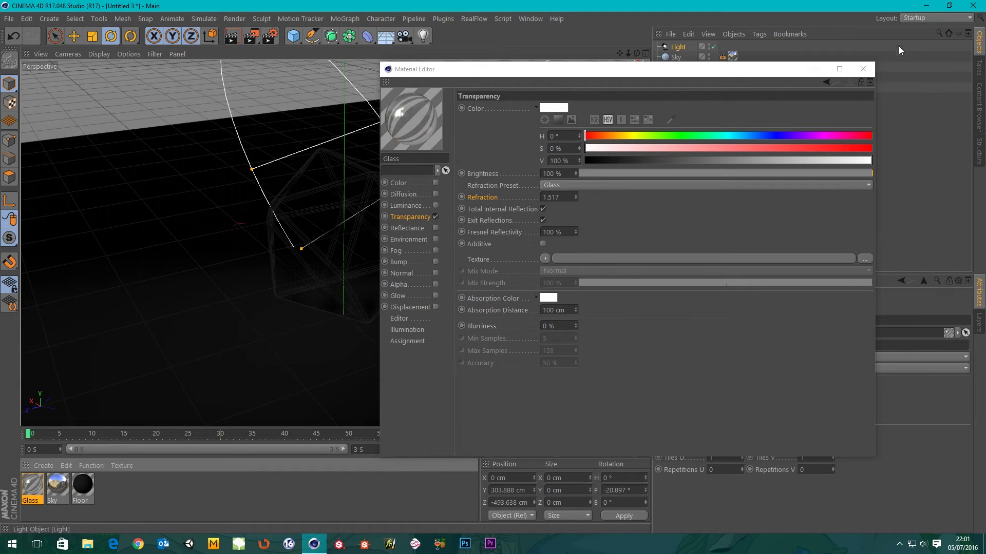
Step: Close the Glass material's editor and test-render the scene in the Picture Viewer
left_click(865, 68)
left_click(251, 36)
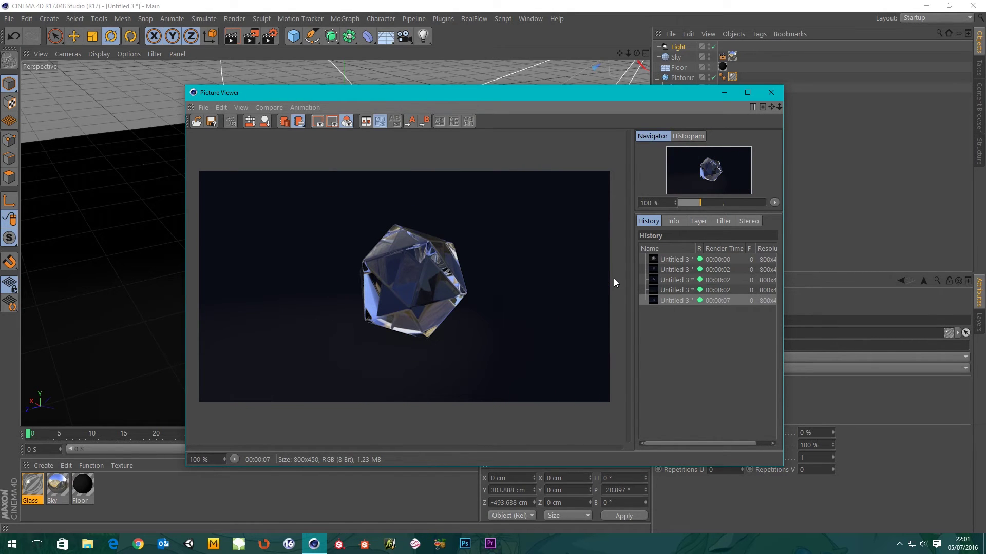
left_click(771, 92)
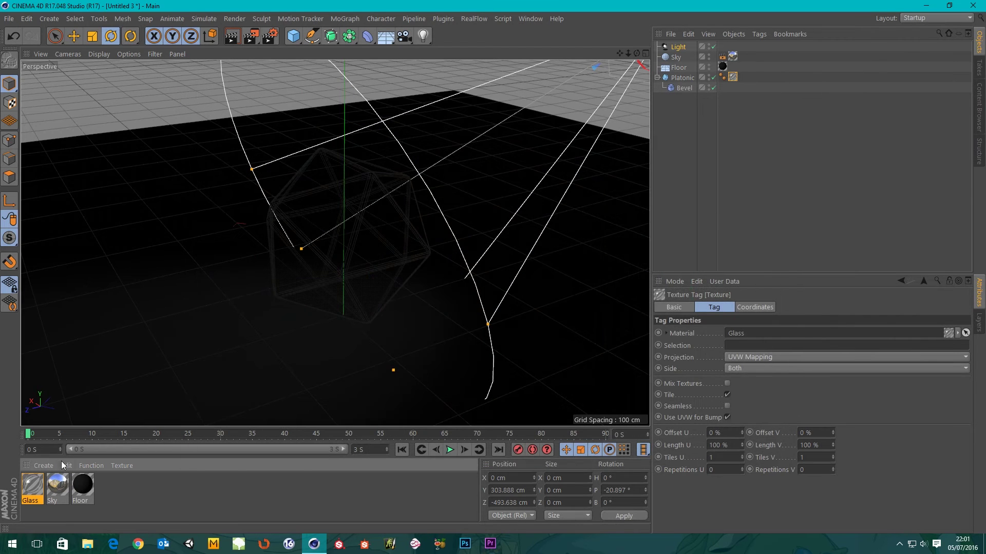
Step: Inspect the Transparency layer in the Glass material's Reflectance channel, close the editor and render the scene again in the Picture Viewer
double_click(32, 487)
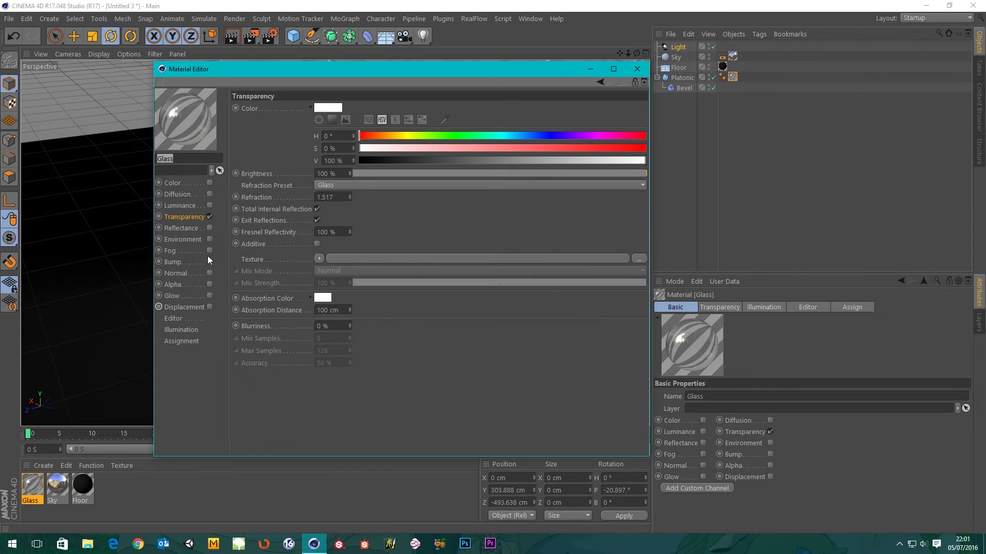
left_click(182, 219)
left_click(182, 229)
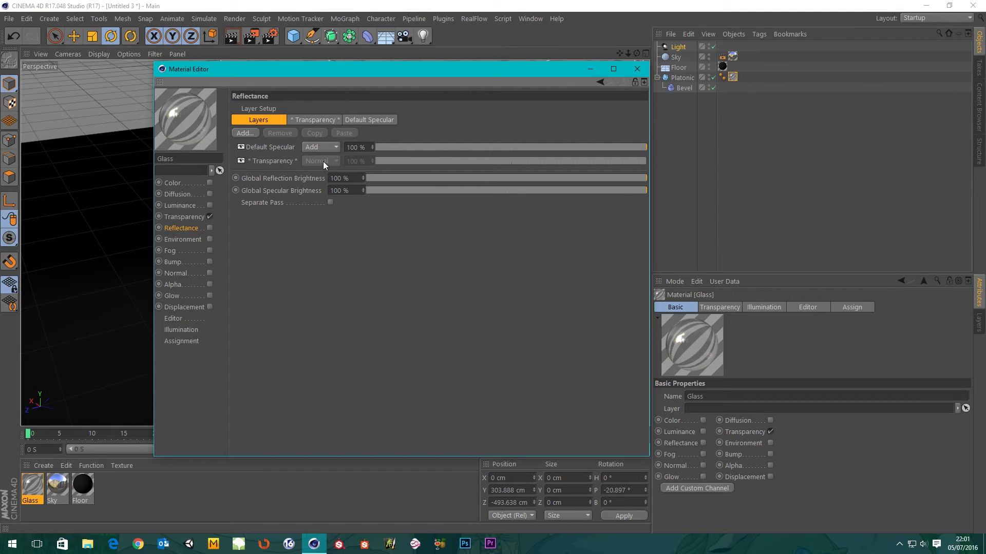
left_click(272, 161)
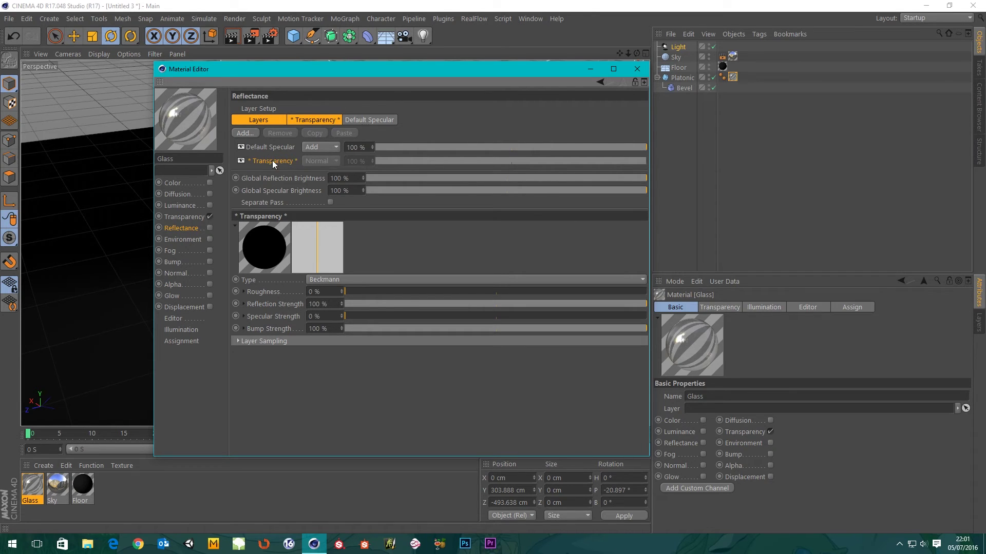
left_click(185, 220)
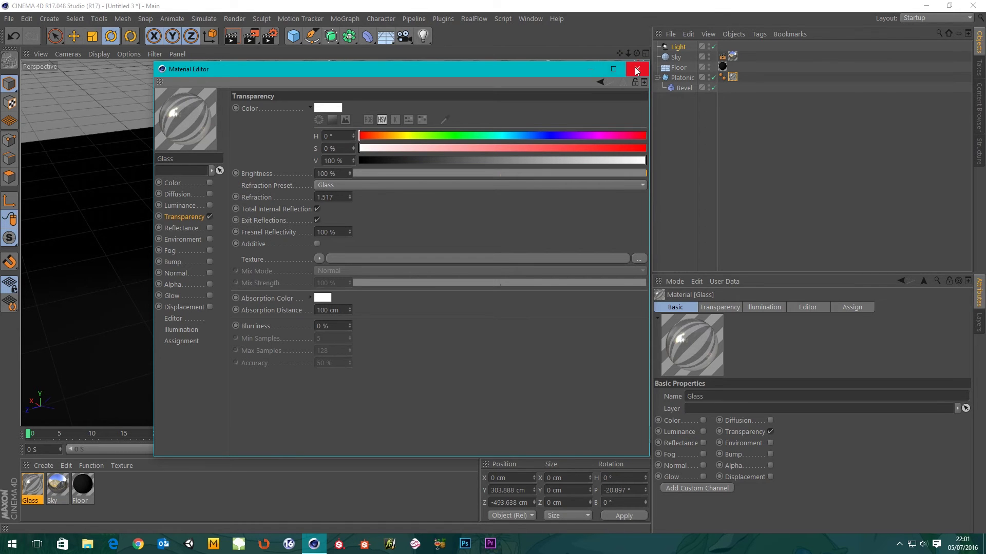
left_click(636, 70)
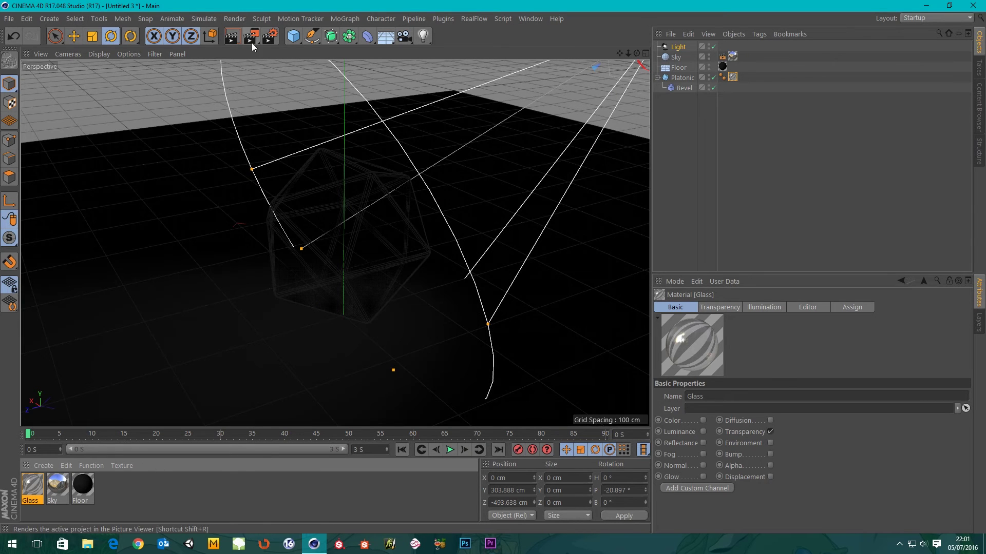
left_click(251, 40)
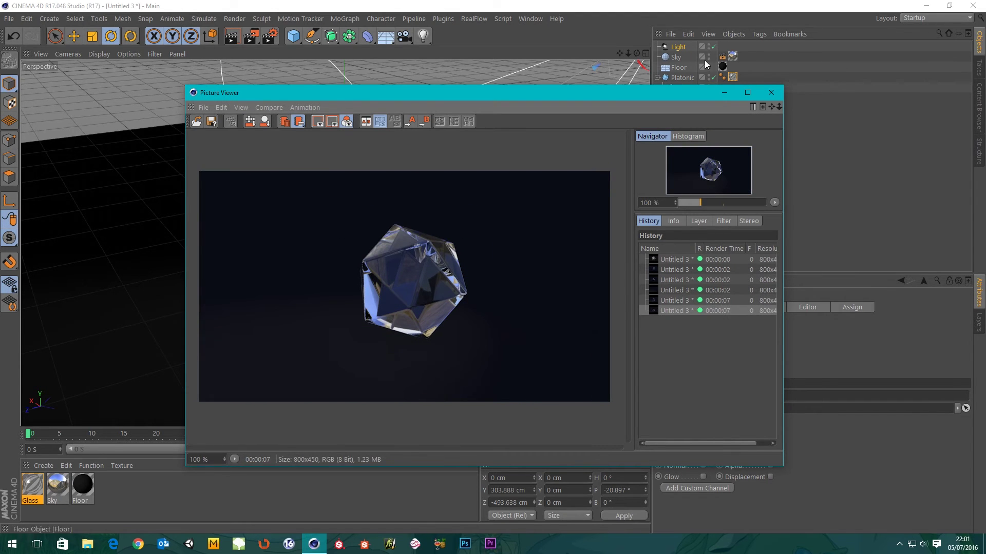
left_click(771, 93)
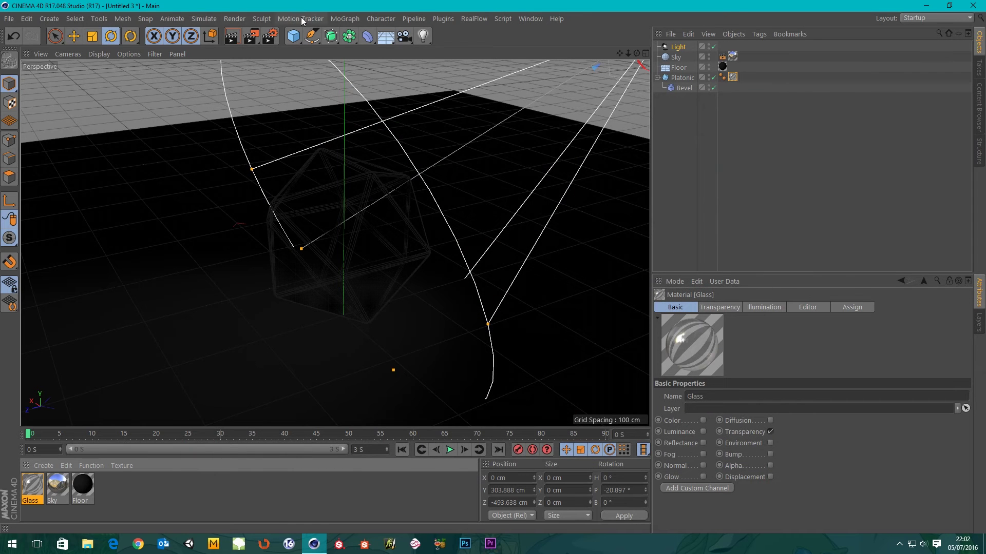
Step: Add the Caustics effect to the render settings
left_click(271, 35)
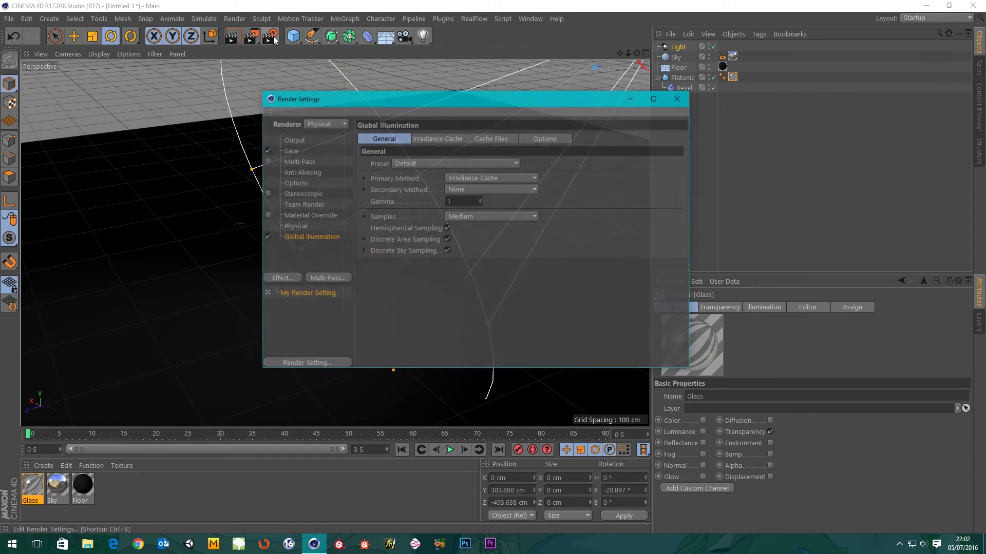
left_click(281, 279)
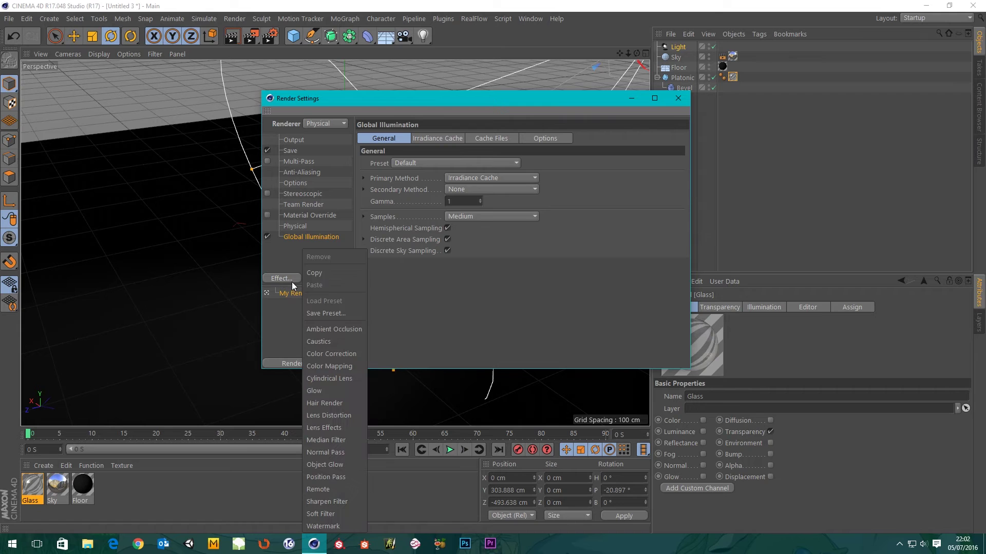
left_click(322, 342)
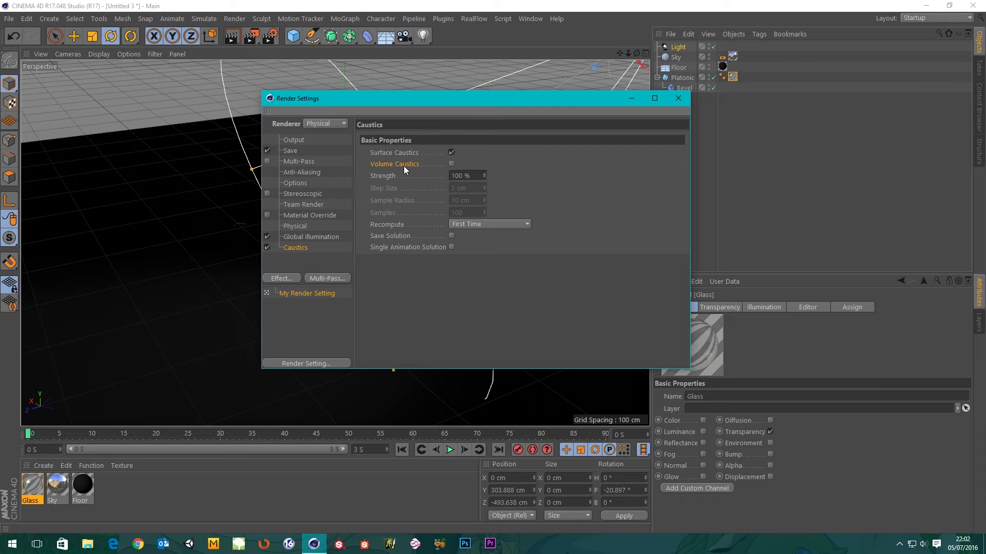
Step: Open the help page for the Volume Caustics option, read its strength and step size sections, and close it
left_click_drag(530, 100, 706, 118)
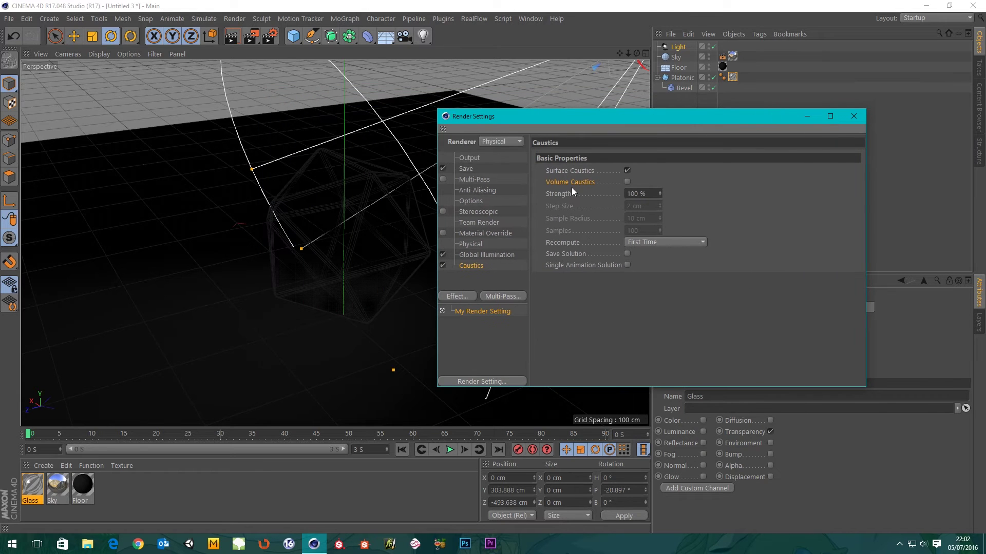
right_click(572, 181)
left_click(605, 383)
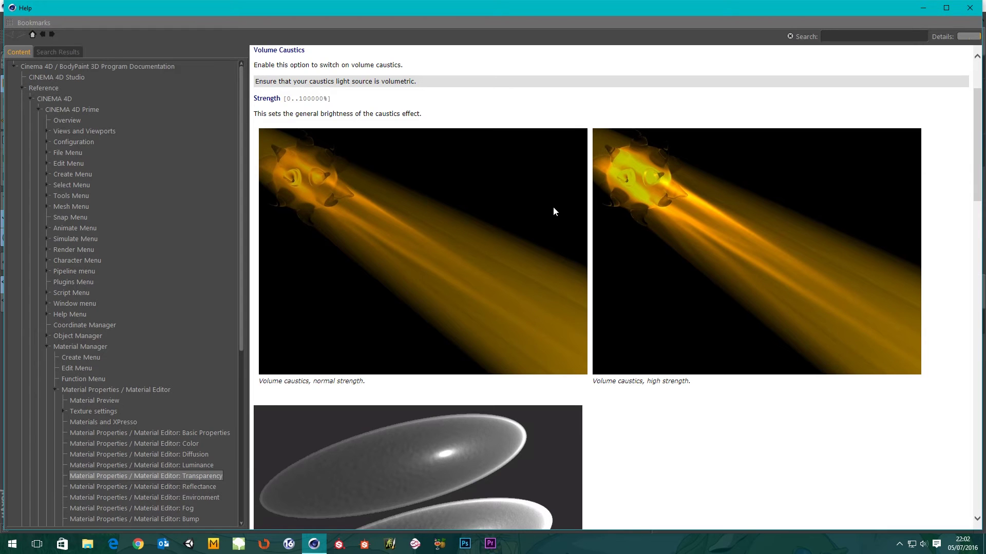
scroll(534, 213, "down", 10)
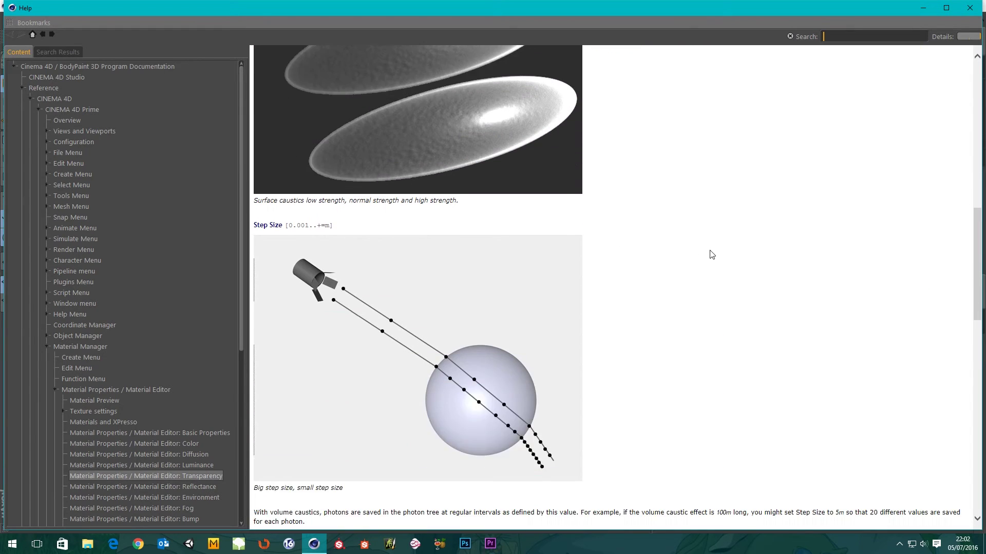
left_click(970, 8)
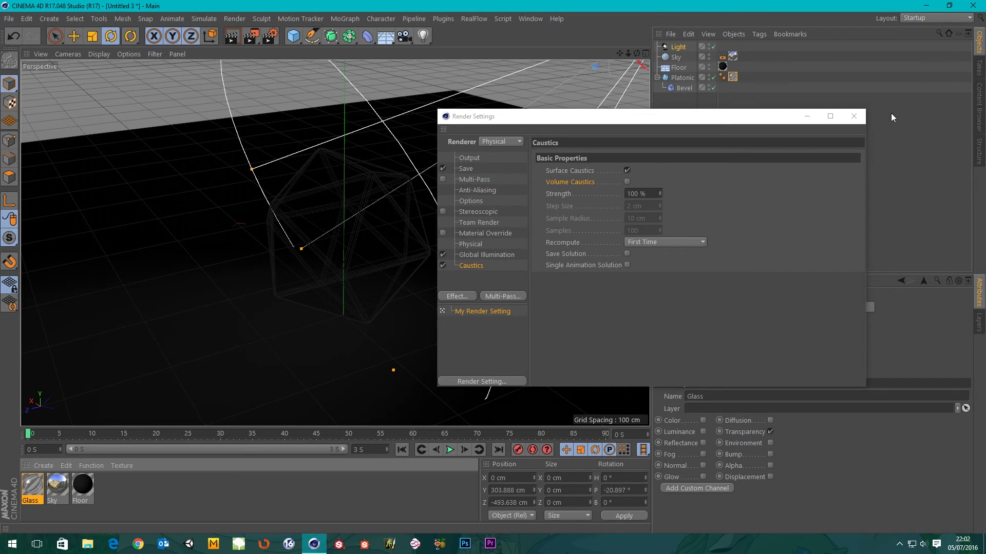
Step: Close the render settings and run a test render with the Caustics effect in the Picture Viewer
left_click(852, 117)
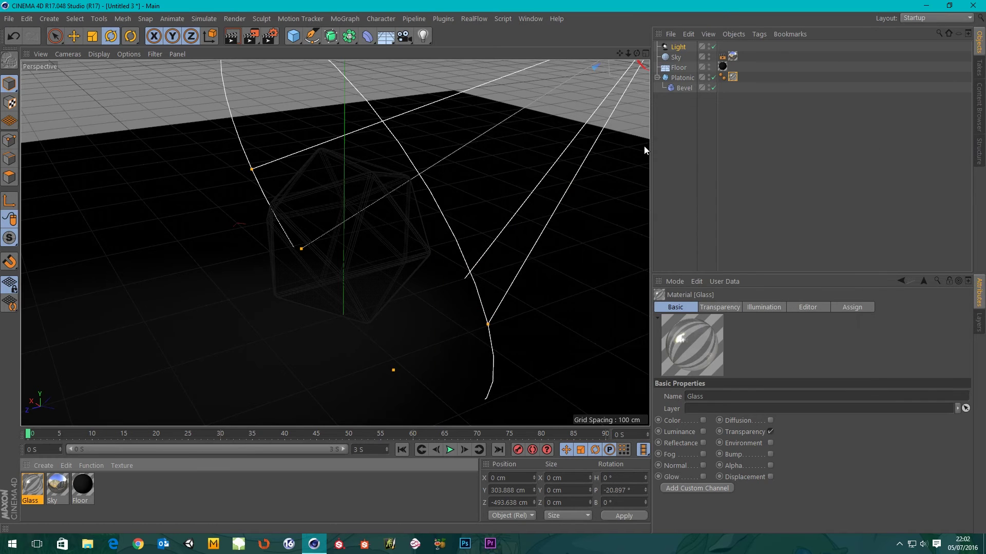
left_click(249, 36)
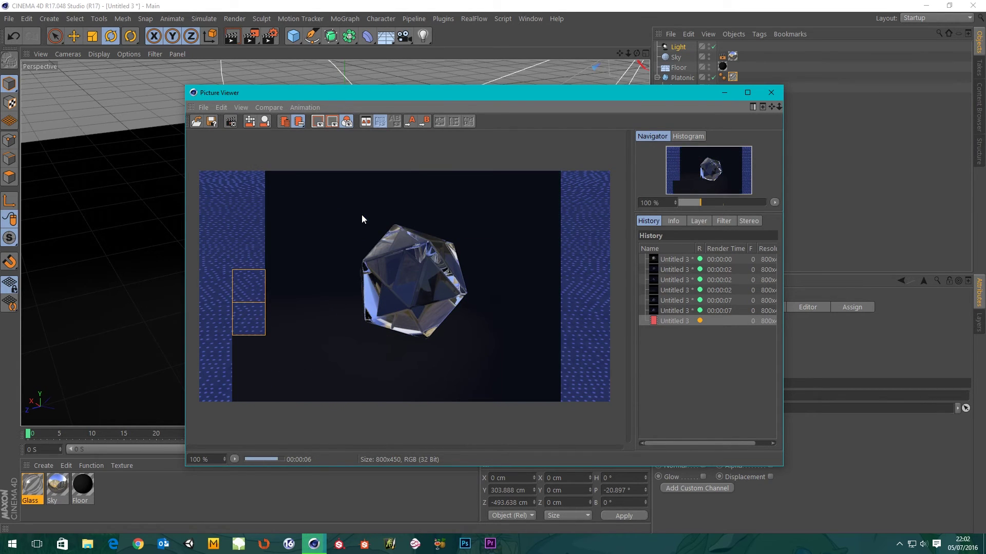
left_click(788, 106)
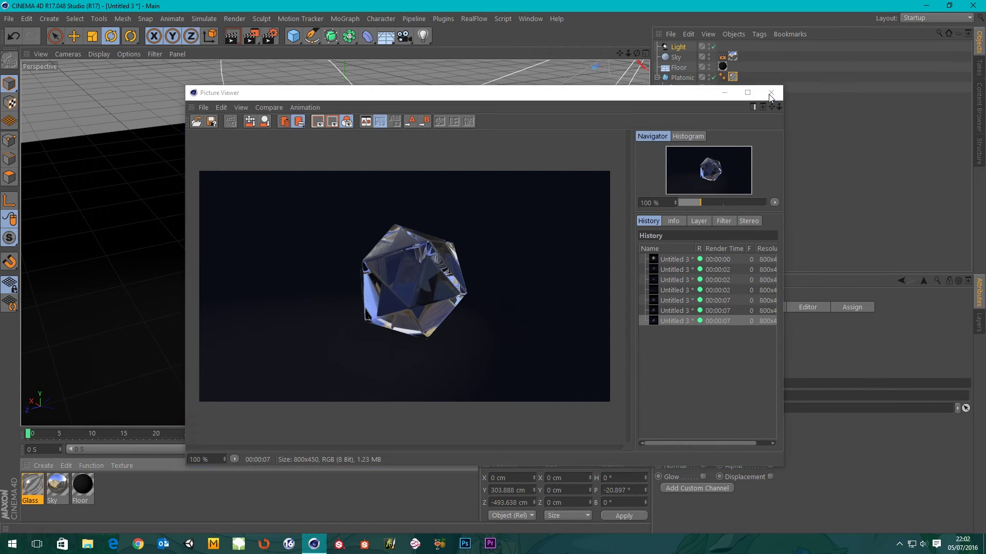
Step: Enable Surface Caustics on the Light object and test-render the result in the Picture Viewer
left_click(678, 46)
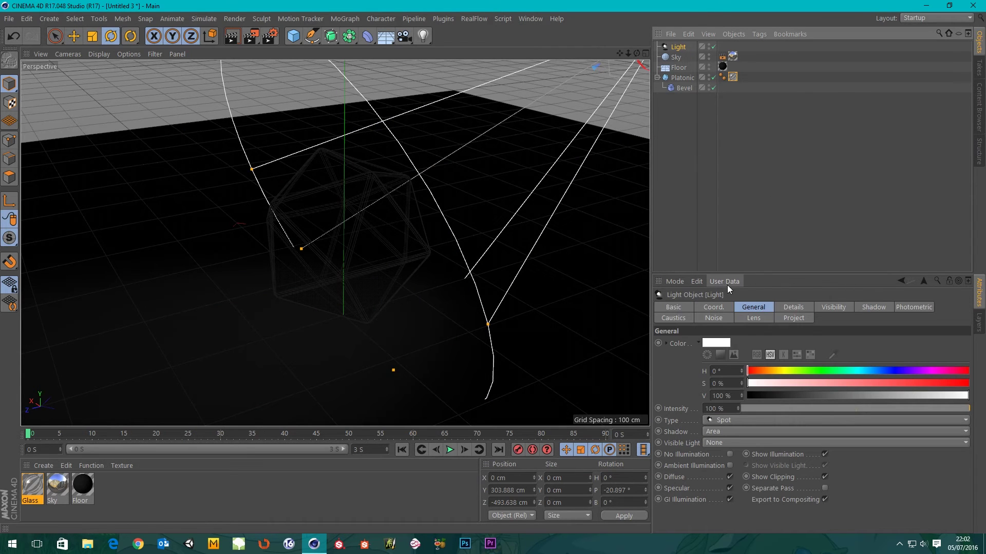
left_click(673, 319)
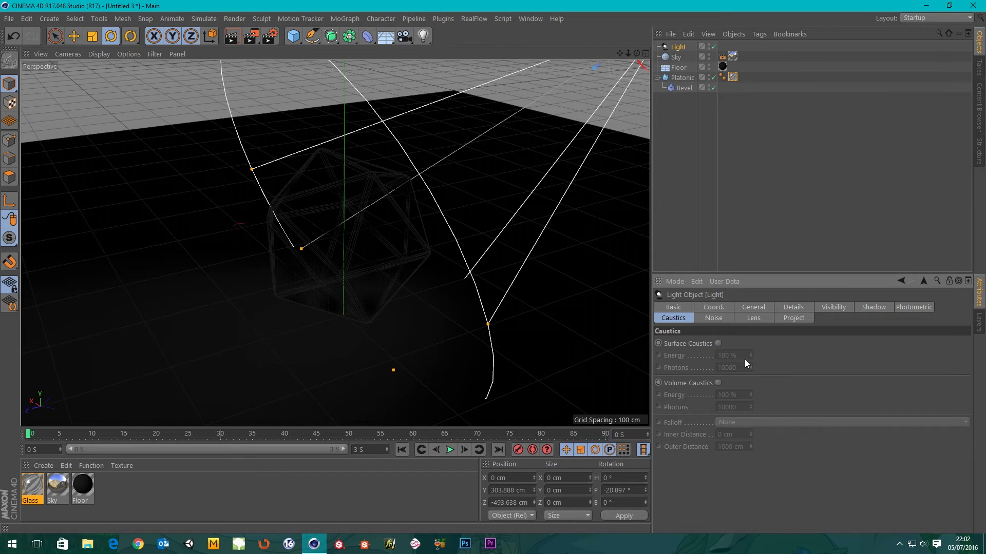
left_click(718, 343)
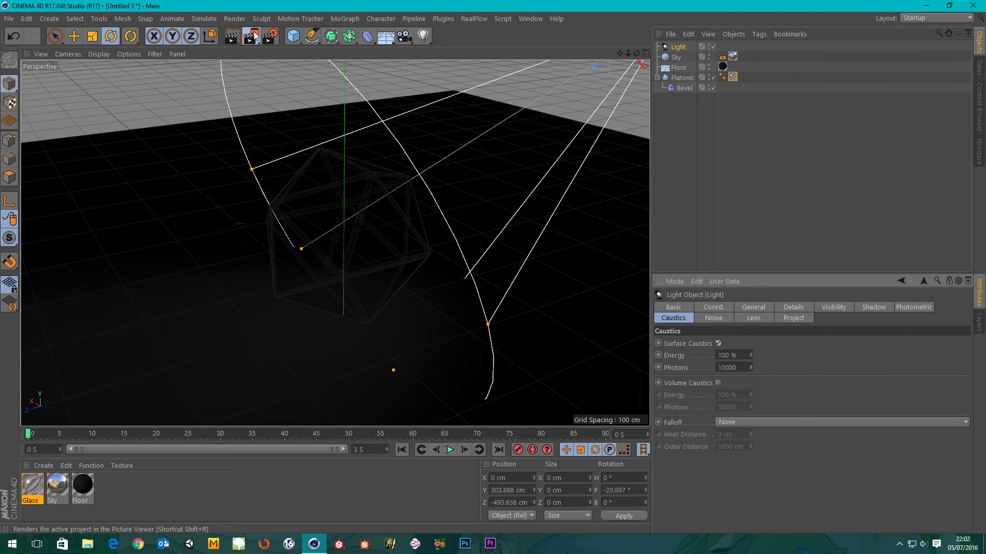
left_click(254, 35)
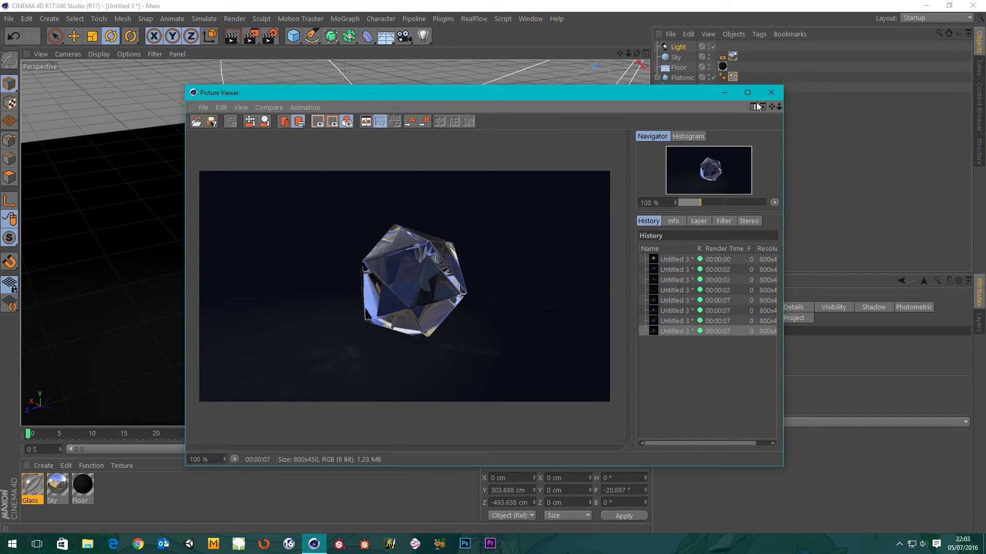
left_click(770, 93)
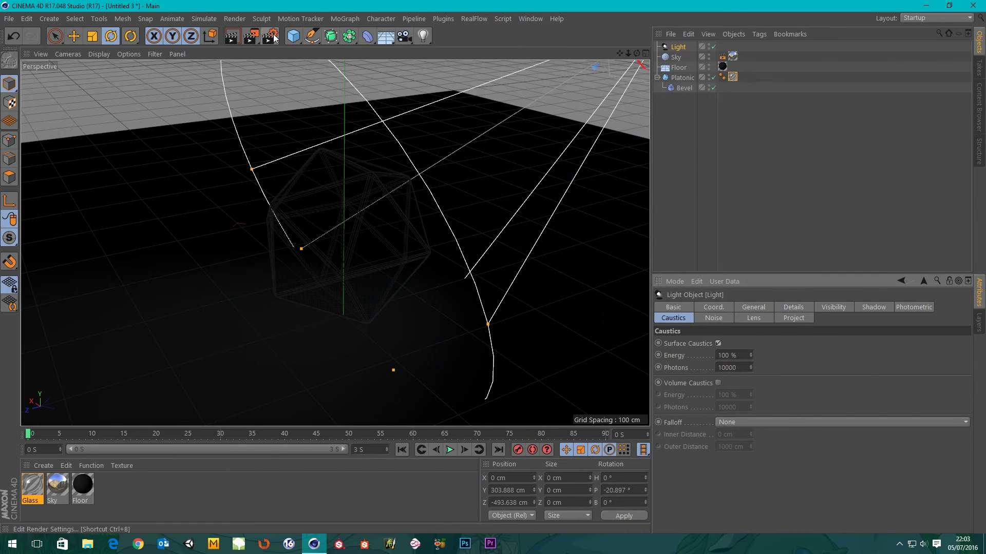
Step: Review the Caustics effect's Strength option in the render settings and close them
left_click(271, 36)
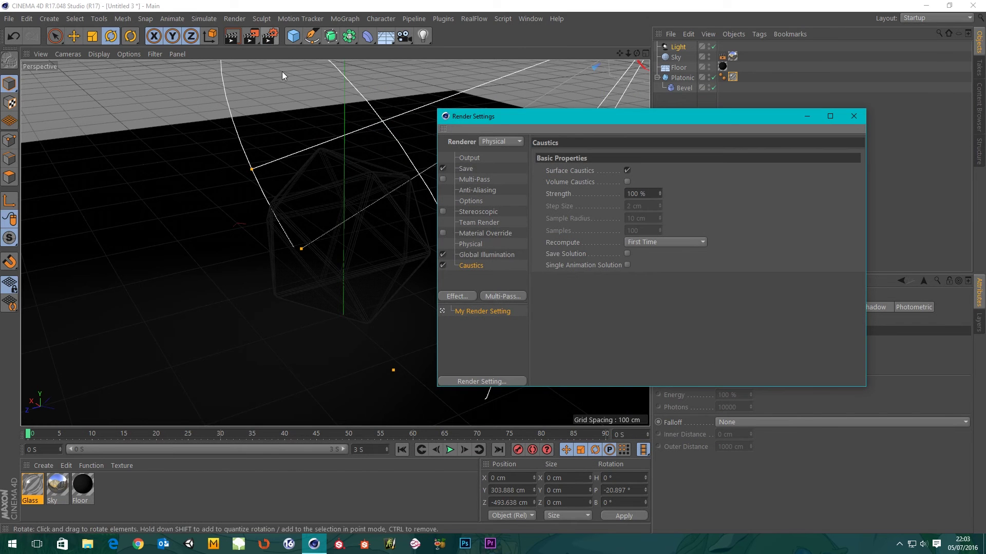
left_click_drag(625, 121, 450, 80)
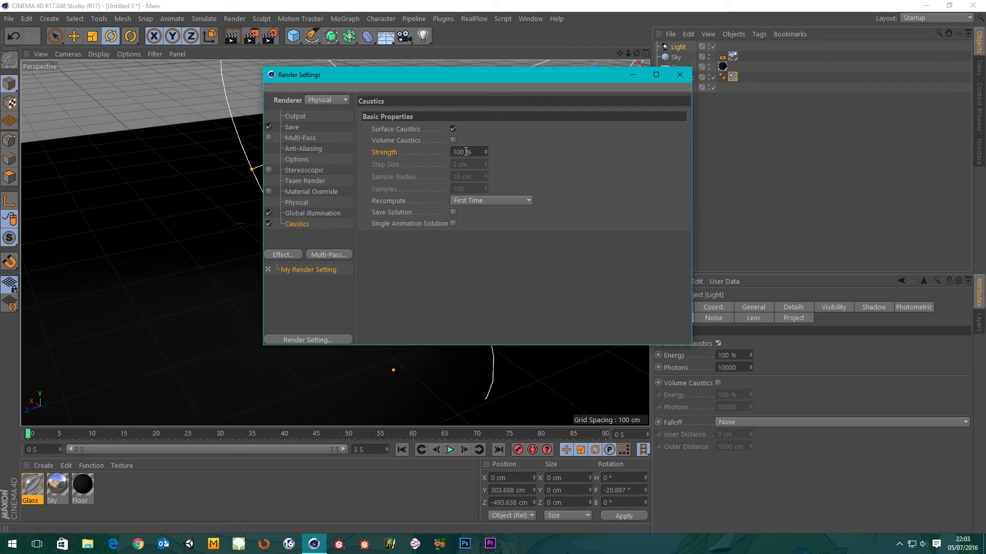
left_click(680, 77)
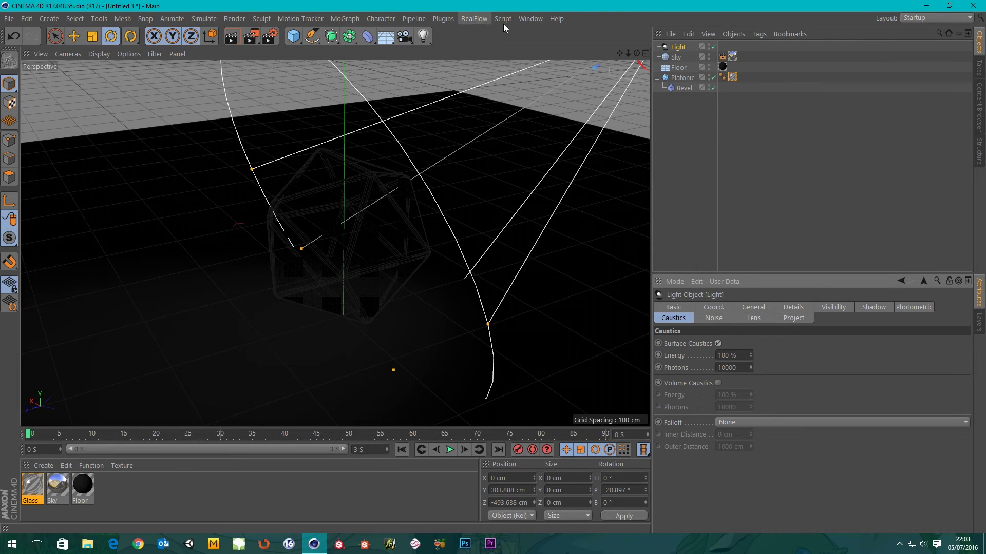
Step: Reopen the Picture Viewer to examine the latest caustics render on the floor, and close it
left_click(526, 19)
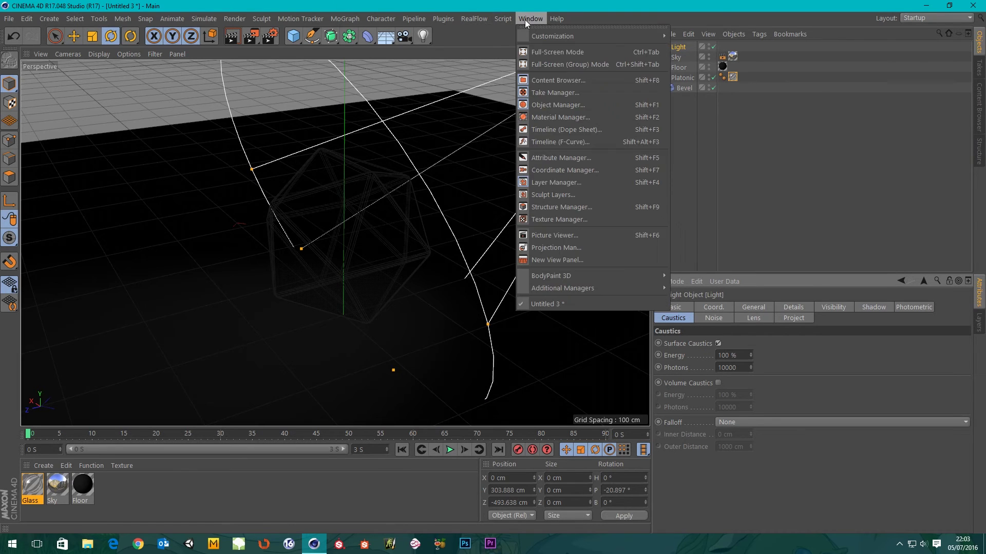
left_click(557, 235)
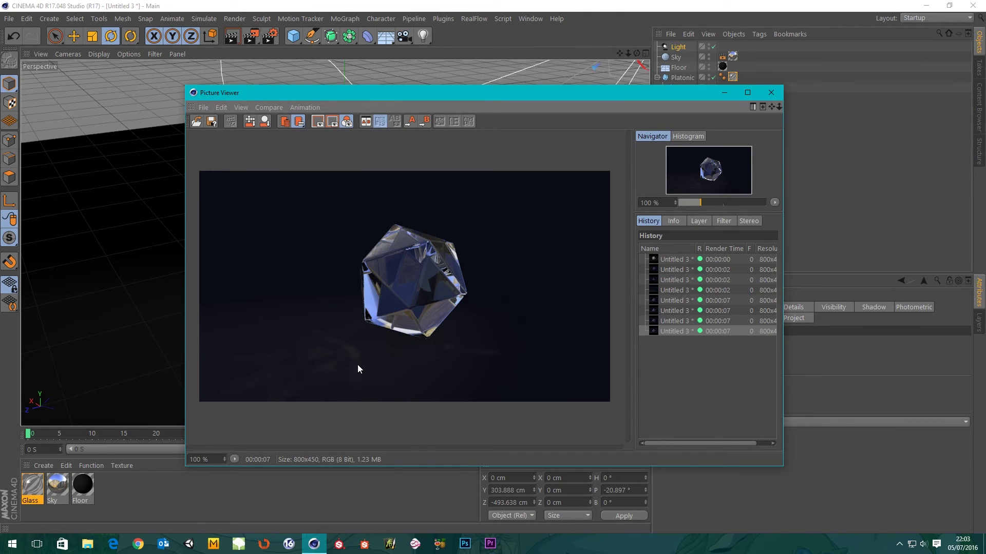
left_click(771, 92)
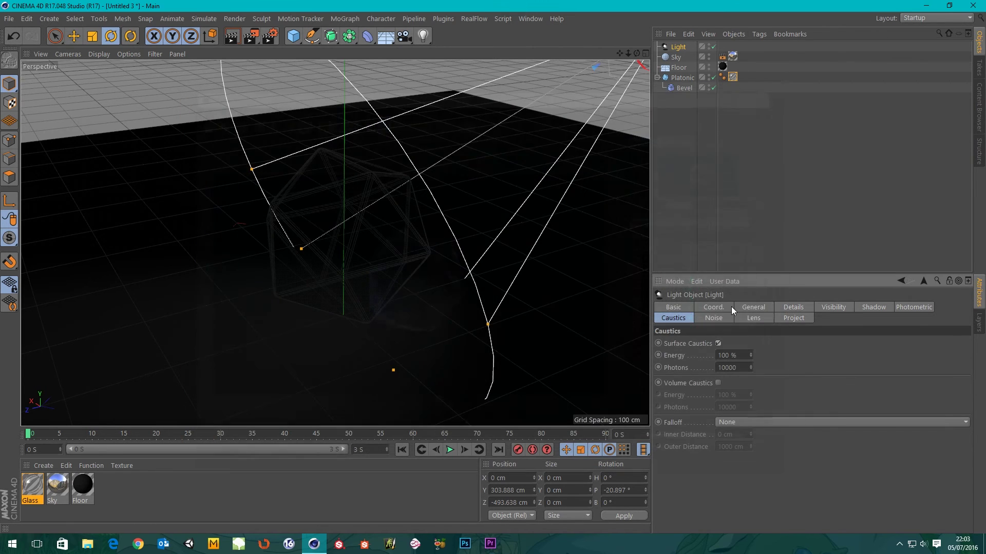
Step: Set the Light's Surface Caustics photons to 100000 and run a test render in the Picture Viewer
left_click(739, 369)
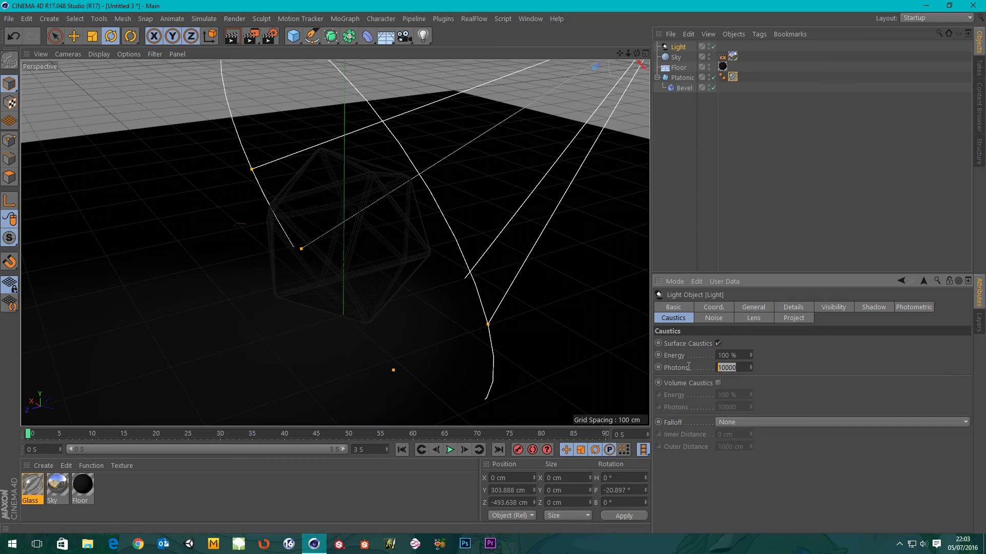
left_click(741, 368)
double_click(736, 368)
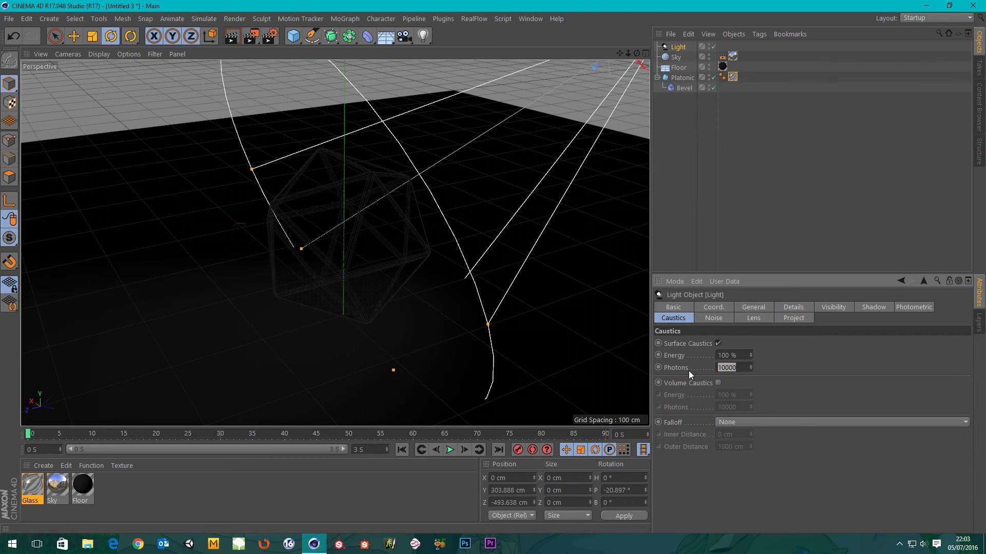
left_click(732, 369)
left_click(719, 367)
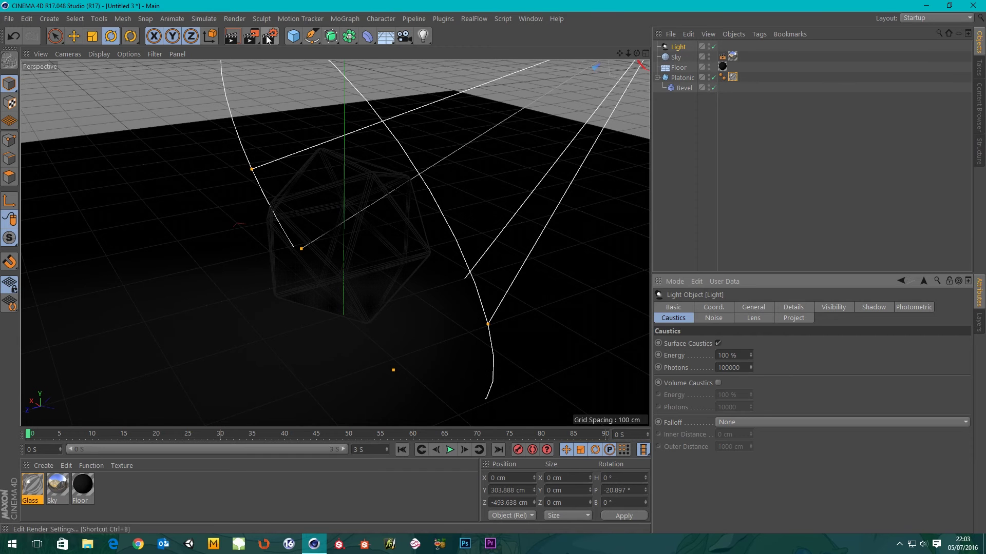
left_click(251, 37)
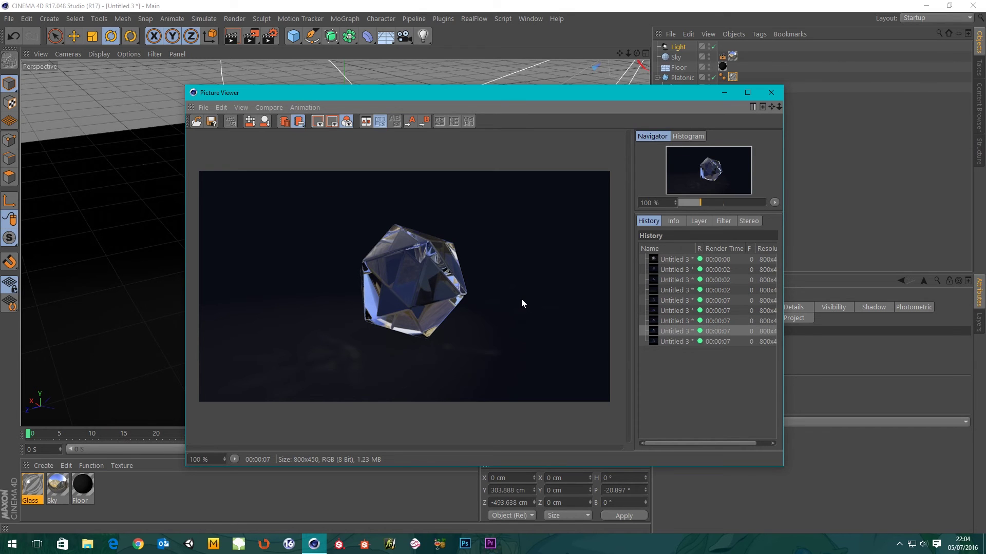
left_click(771, 93)
Step: Set the Light's Surface Caustics photons to 1000000, render to the Picture Viewer and compare with the previous render
left_click(781, 370)
type("000000")
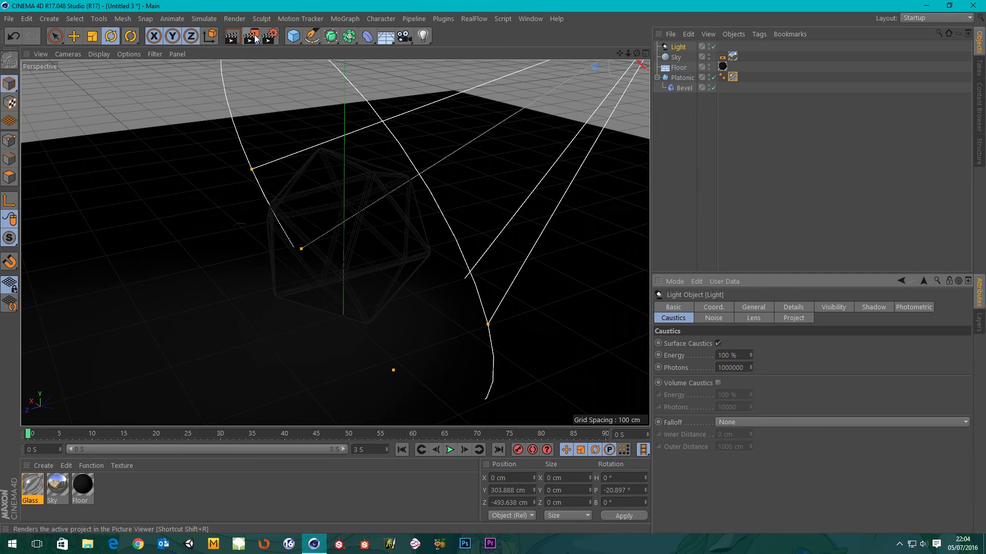
left_click(250, 36)
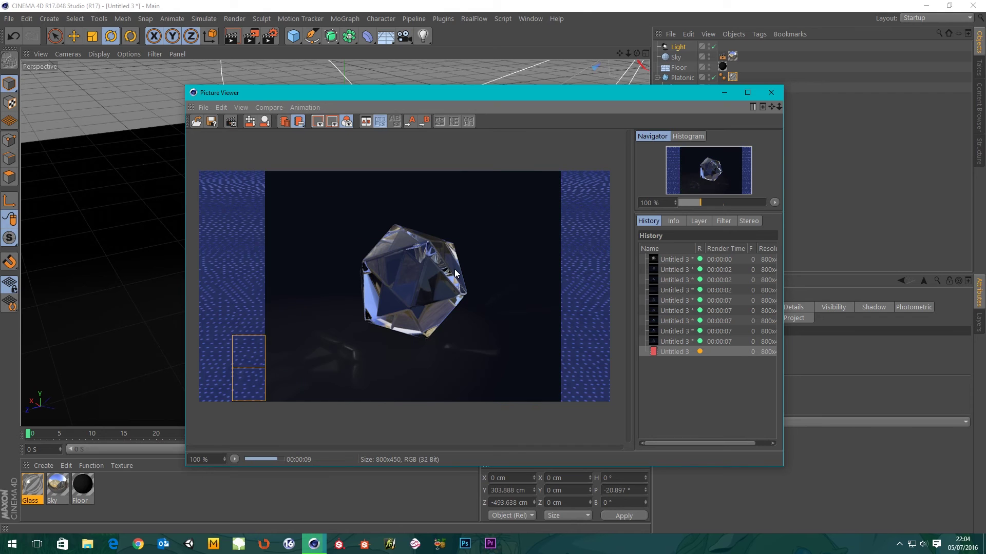
key("Up")
key("Up")
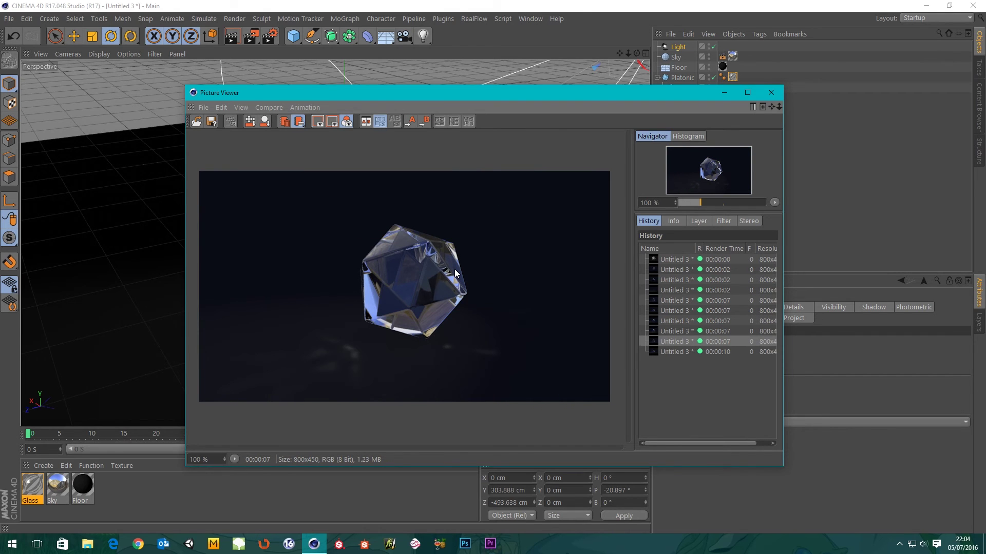
key("Down")
key("Down")
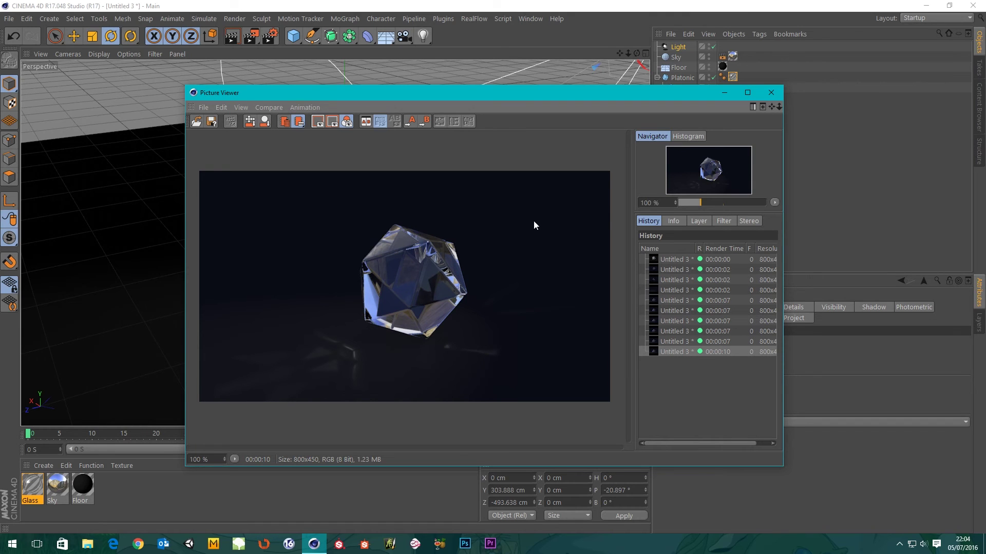
left_click(770, 93)
Step: Set the Light's intensity to 150% and test-render the scene in the Picture Viewer
left_click(675, 149)
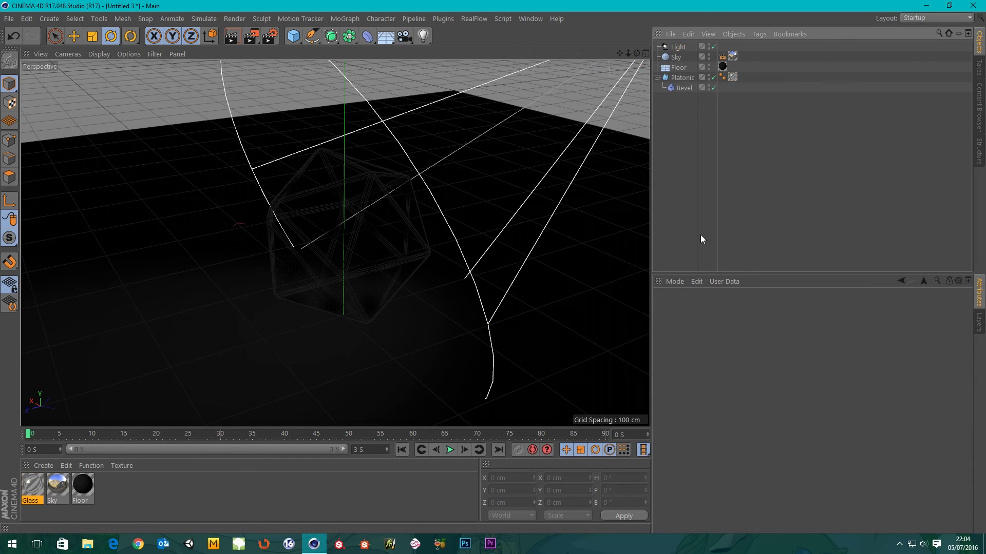
left_click(679, 47)
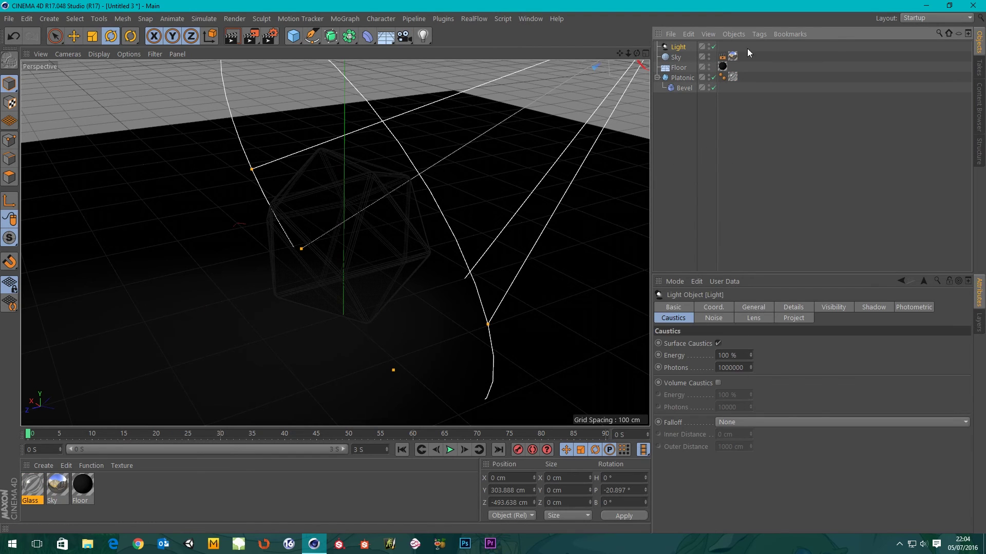
left_click(749, 307)
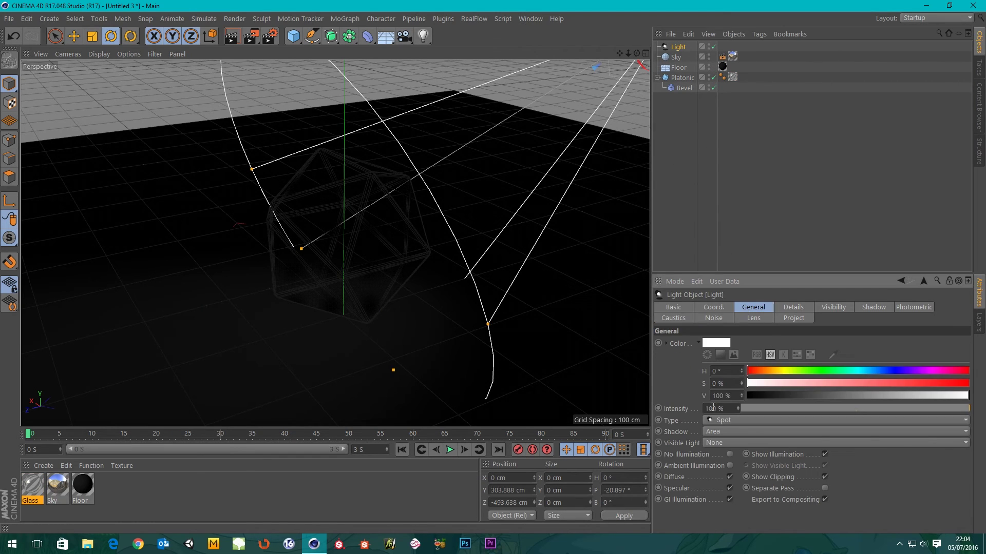
left_click(716, 409)
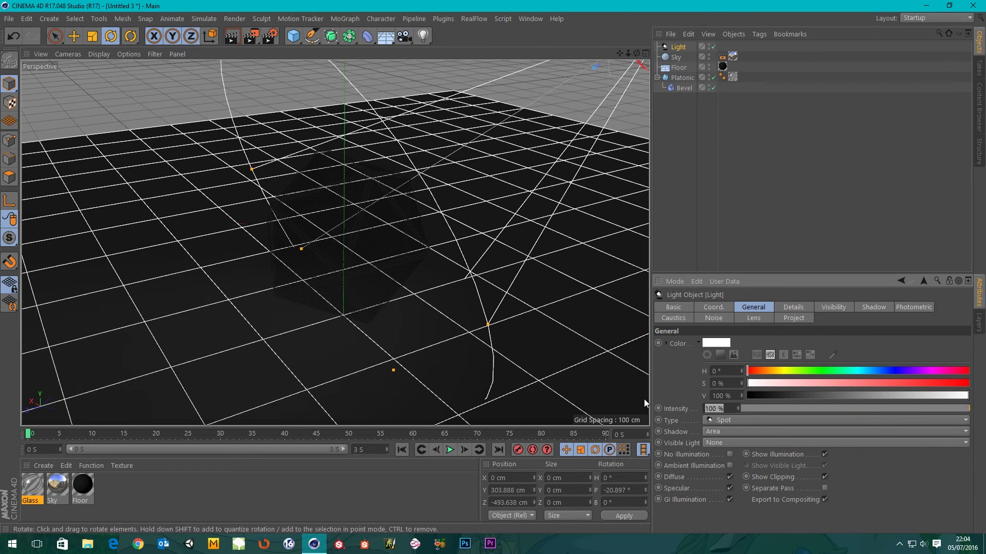
type("150")
key("Return")
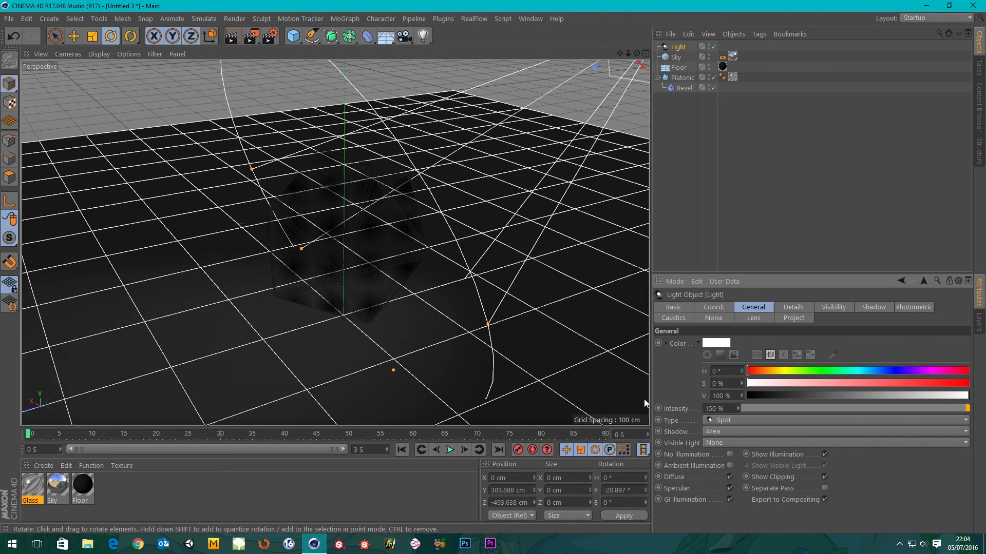
left_click(250, 36)
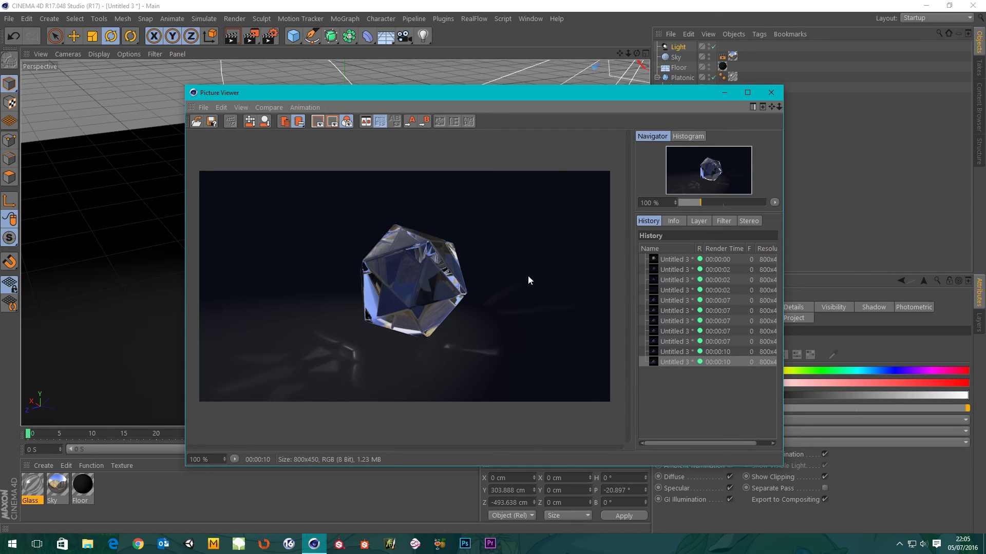
left_click(768, 94)
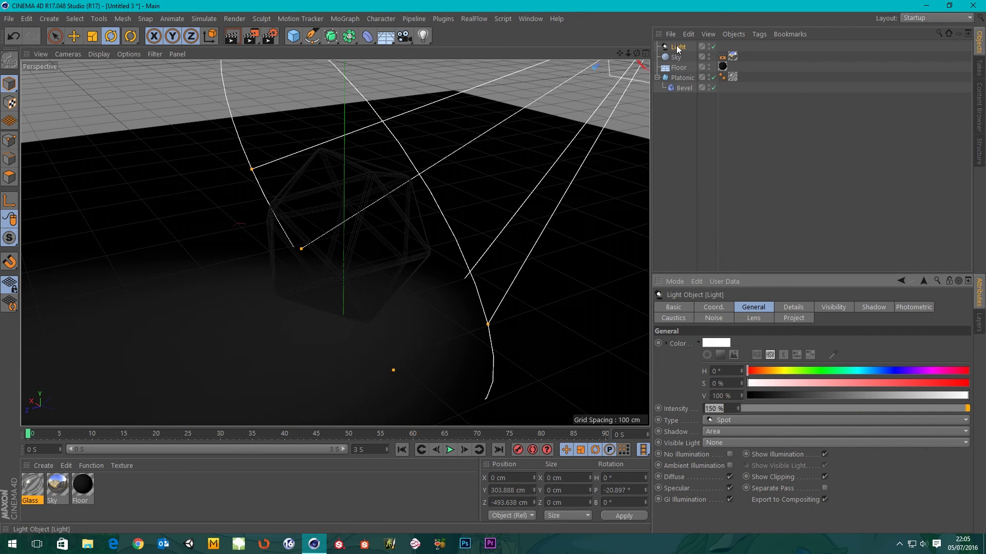
Step: Set the Light's intensity back to 100%
double_click(722, 409)
type("100")
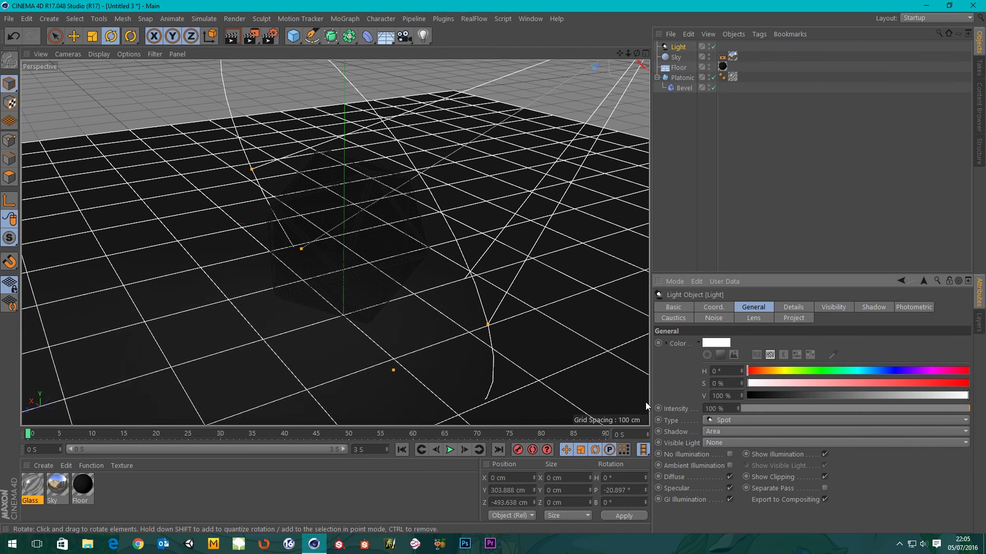
key("Return")
Step: Set the Caustics effect's Strength to 1000% in the render settings and test-render the scene
left_click(268, 37)
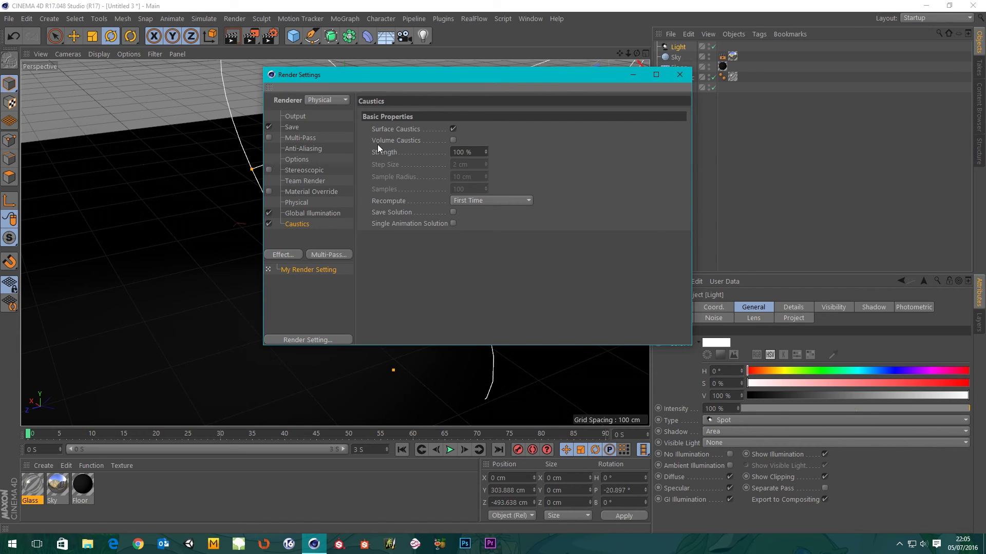
left_click(468, 151)
type("0")
key("Return")
left_click(680, 75)
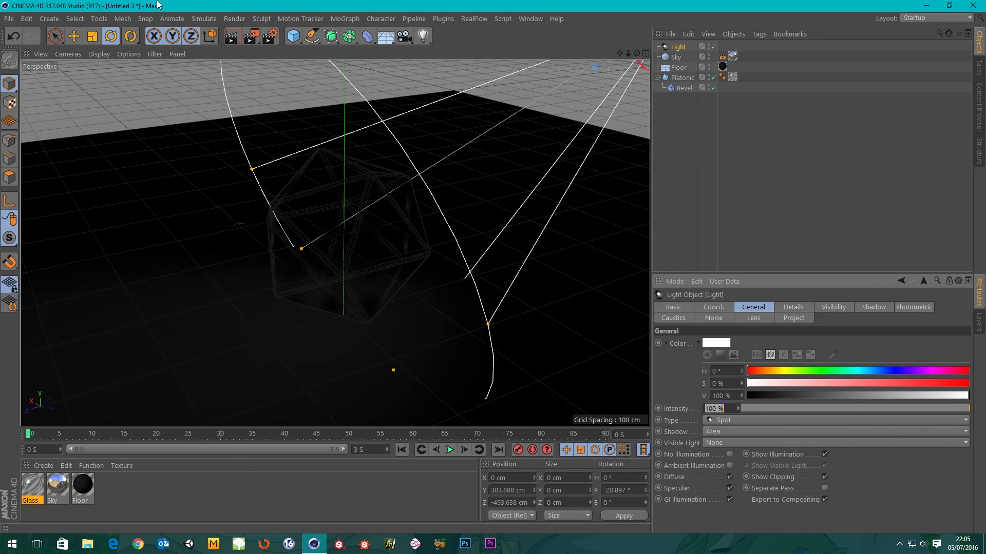
left_click(249, 37)
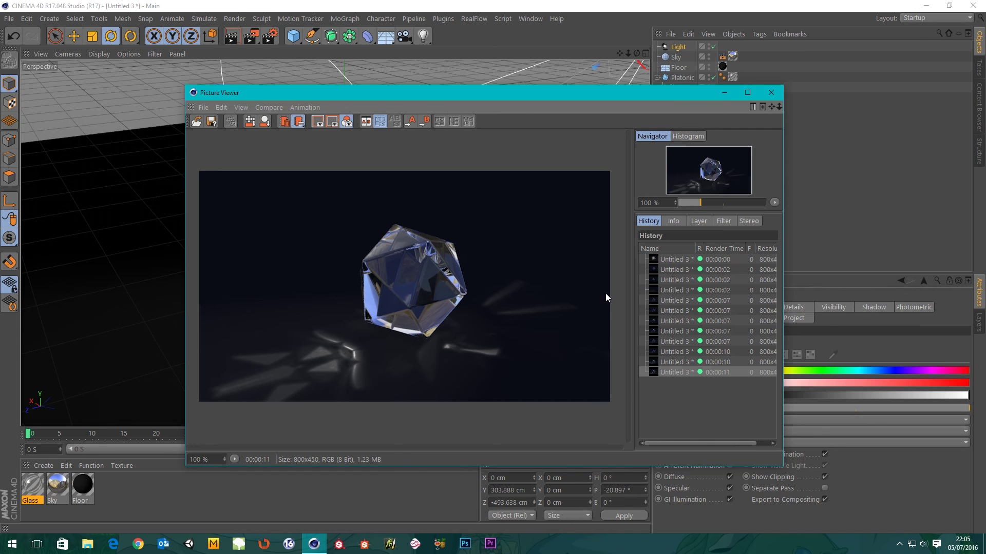
left_click(771, 93)
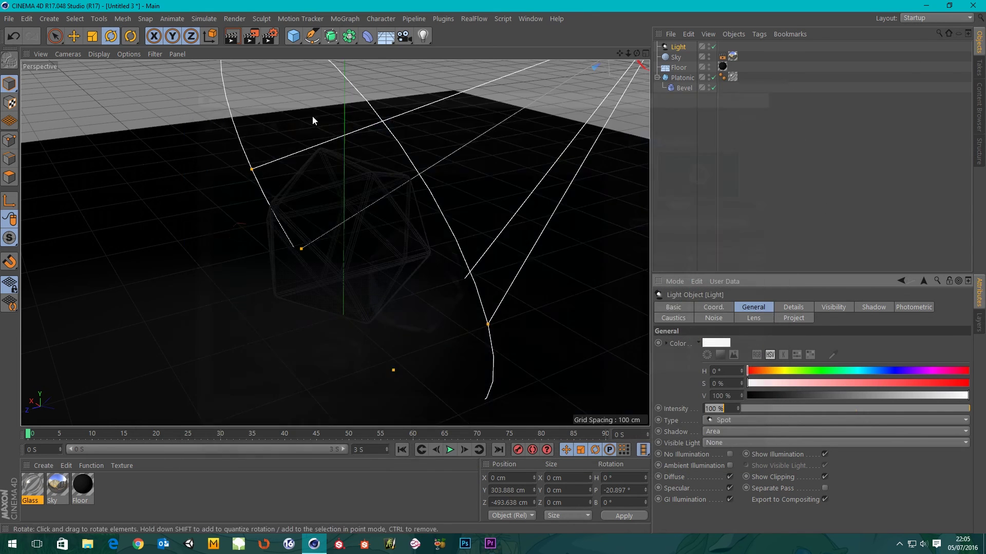
Step: Set the Caustics effect's Strength to 500%, render to the Picture Viewer and compare with the previous render
left_click(267, 38)
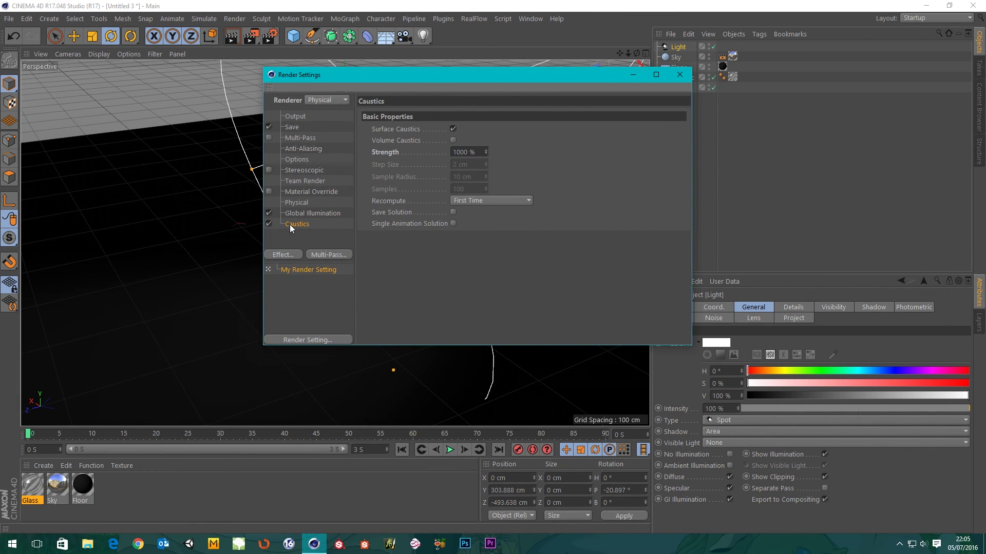
double_click(467, 152)
type("500")
left_click(680, 74)
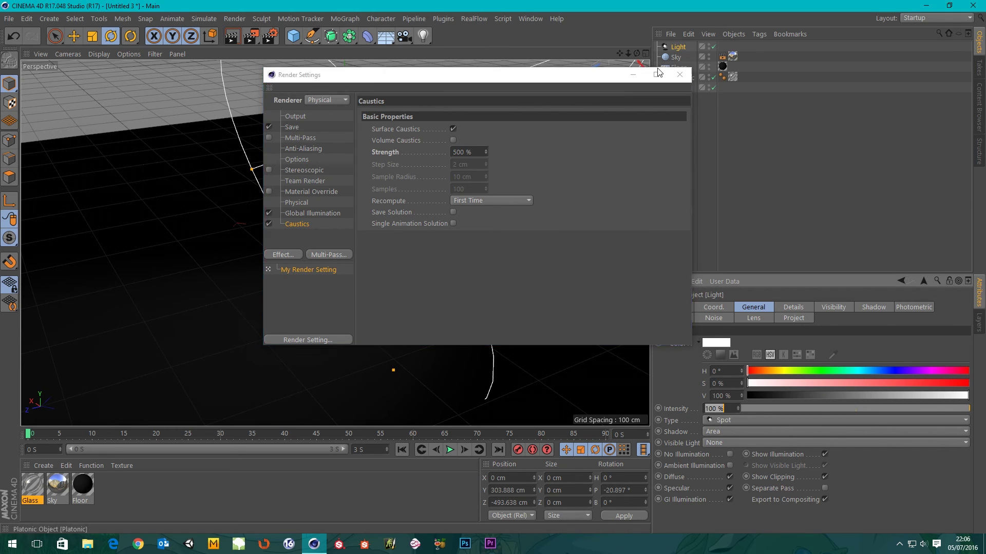
left_click(261, 36)
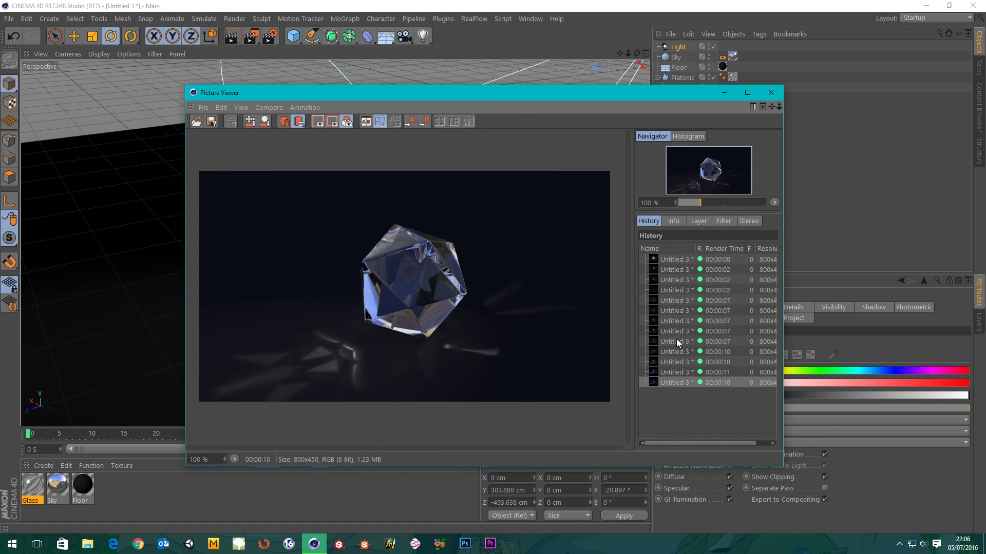
left_click(690, 373)
left_click(684, 382)
left_click(771, 92)
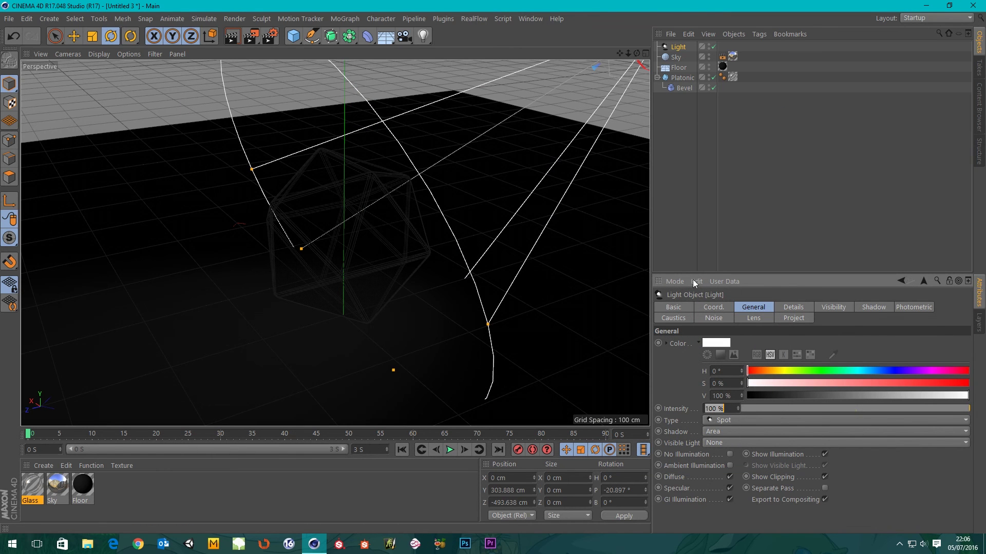
Step: Review the Light's caustics photons and the Caustics effect's render settings, and run another test render in the Picture Viewer
left_click(695, 167)
left_click(677, 47)
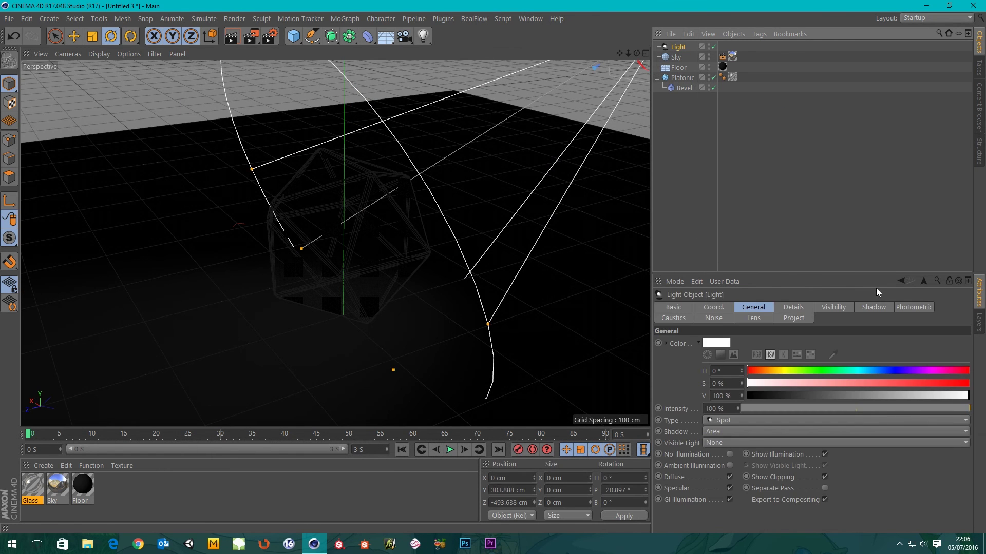
left_click(676, 319)
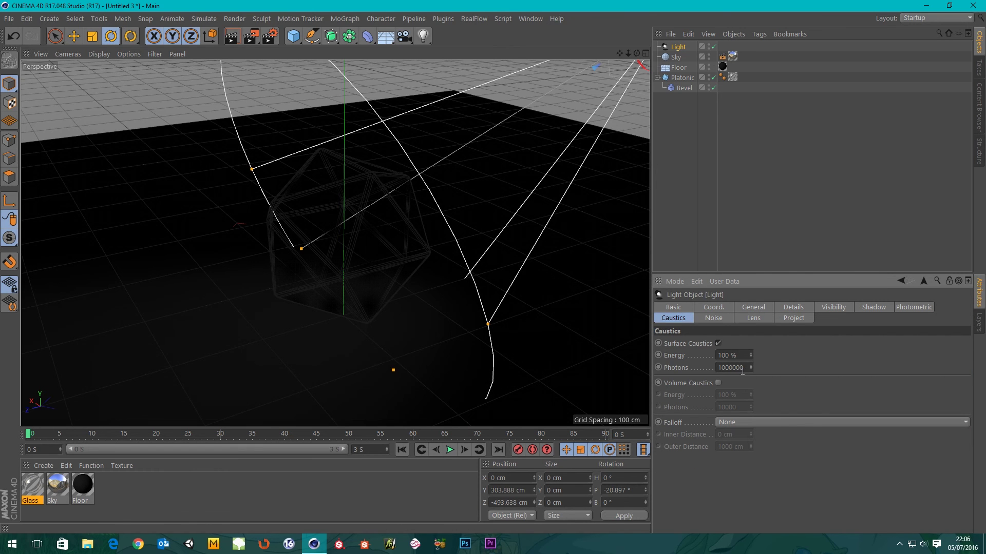
left_click(747, 367)
left_click(267, 35)
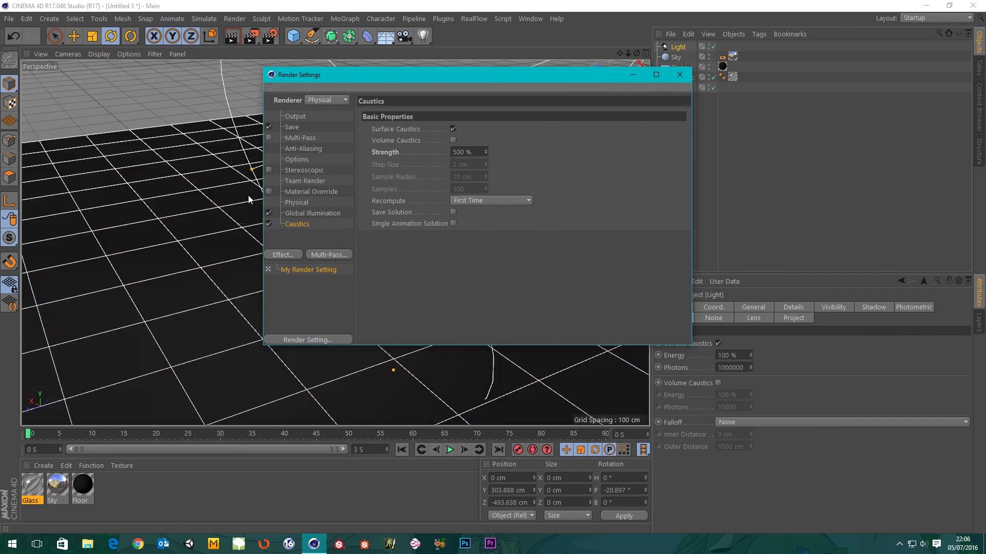
left_click(677, 76)
left_click(249, 36)
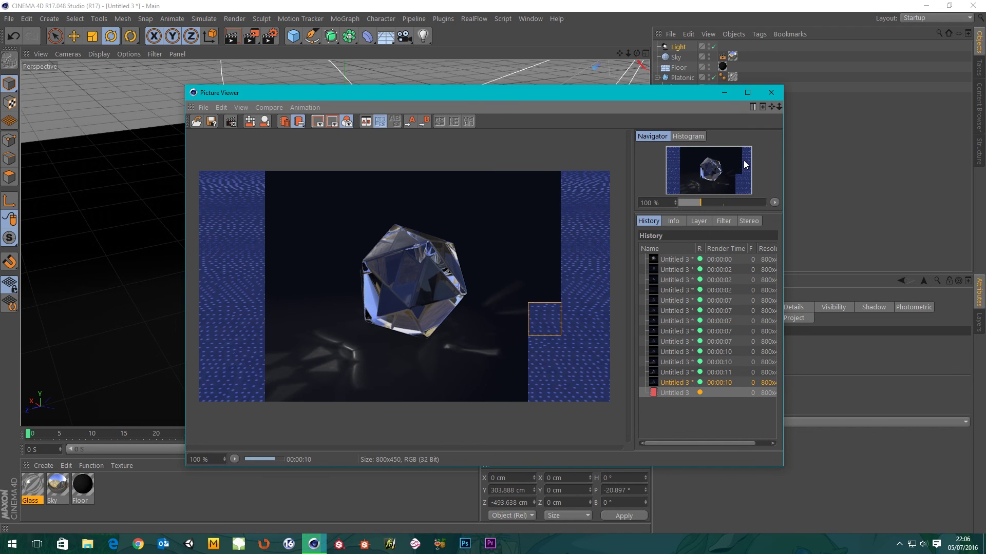
left_click(772, 93)
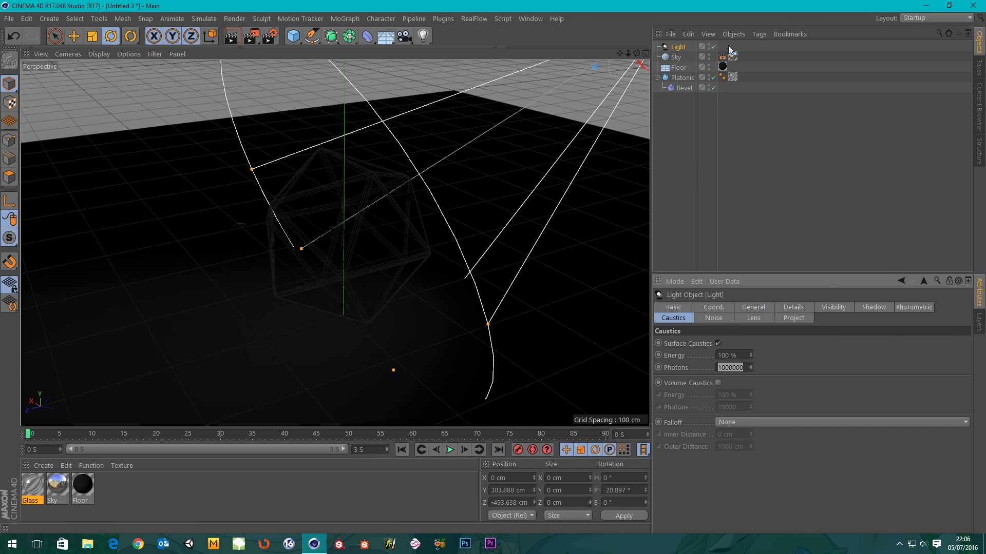
Step: Rotate the Platonic about its vertical axis to a heading of about 43°, render it and compare with the earlier render
left_click(682, 78)
left_click_drag(341, 258, 384, 254)
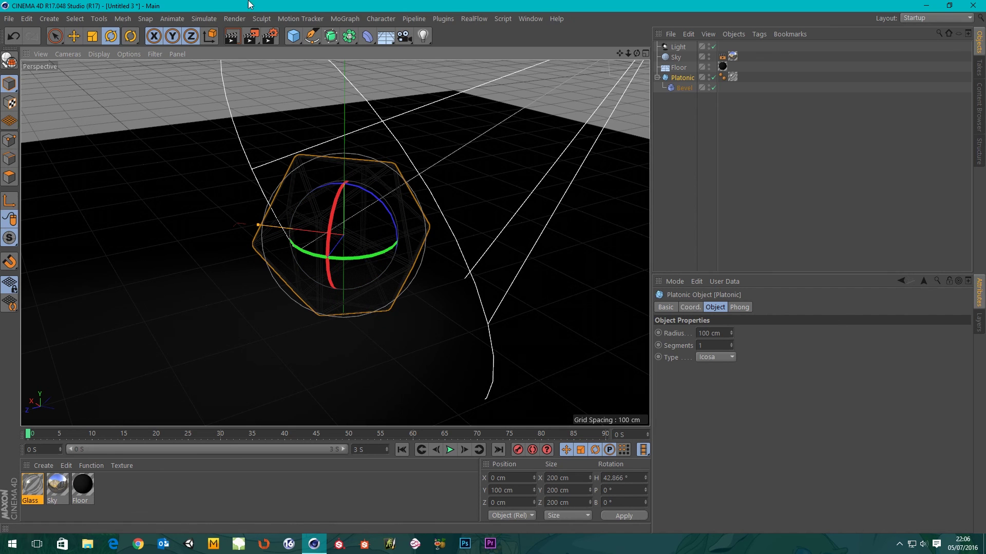
left_click(257, 42)
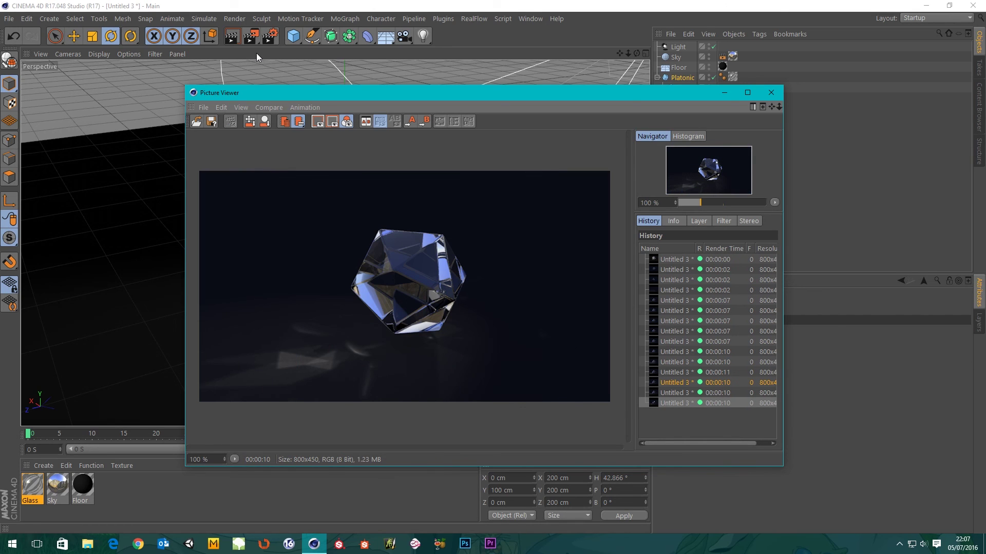
key("Up")
key("Up")
key("Up")
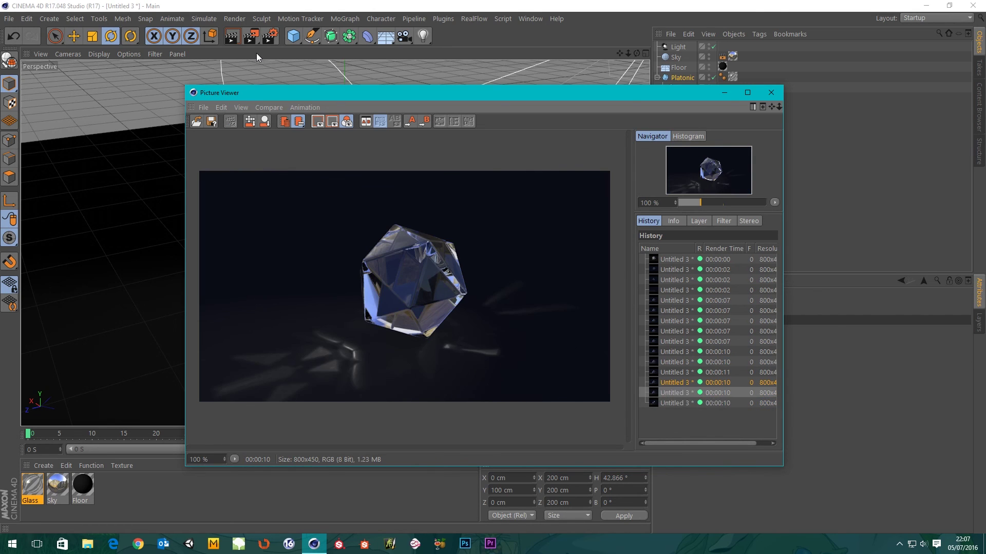
Step: Compare the last three renders in the Picture Viewer history, checking how the caustics differ before and after rotating the Platonic
key("Up")
key("Down")
key("Down")
key("Down")
key("Down")
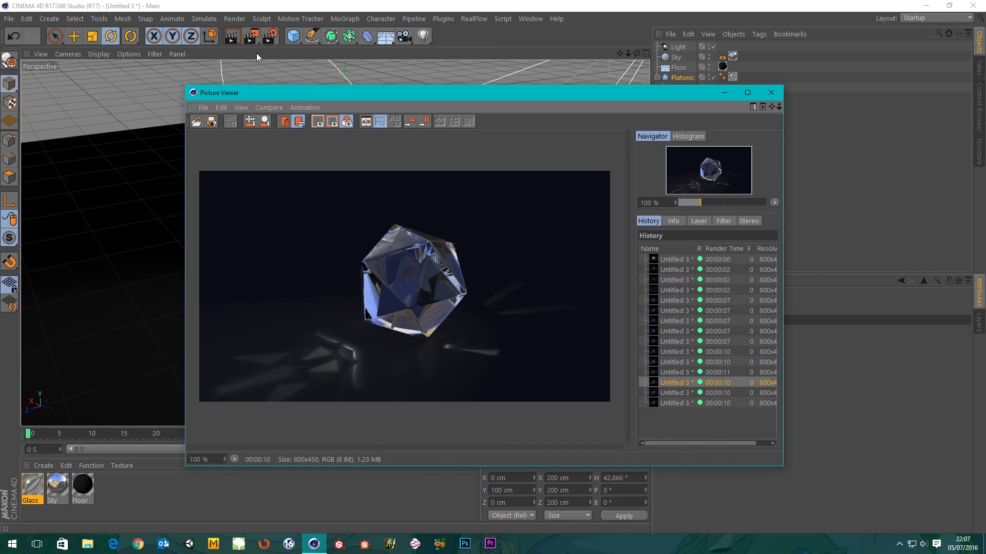
key("Up")
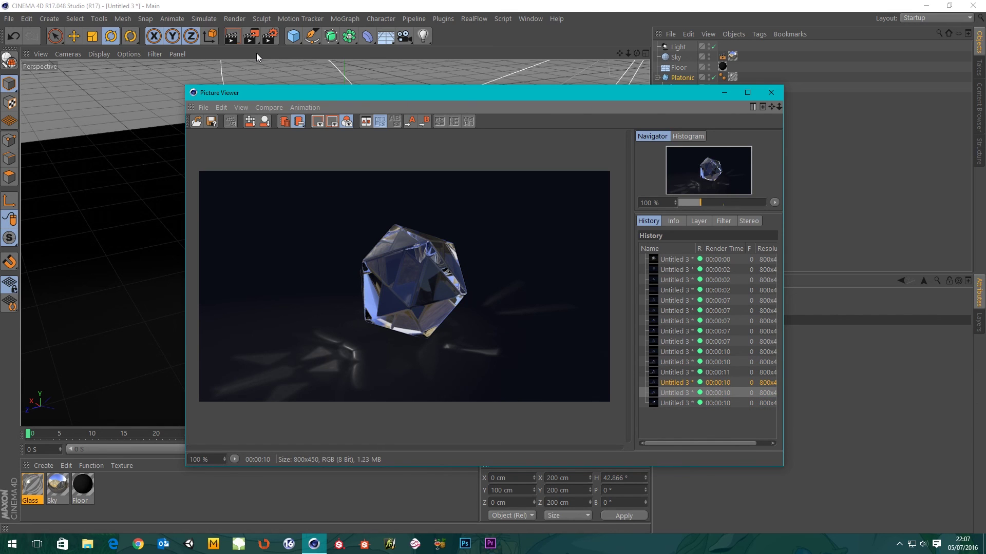
key("Down")
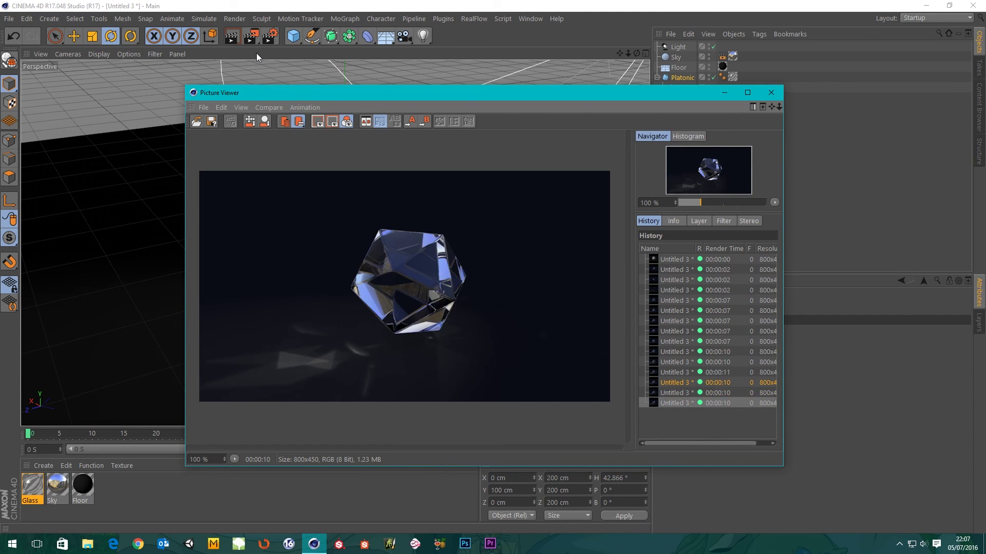
key("Up")
key("Down")
key("Up")
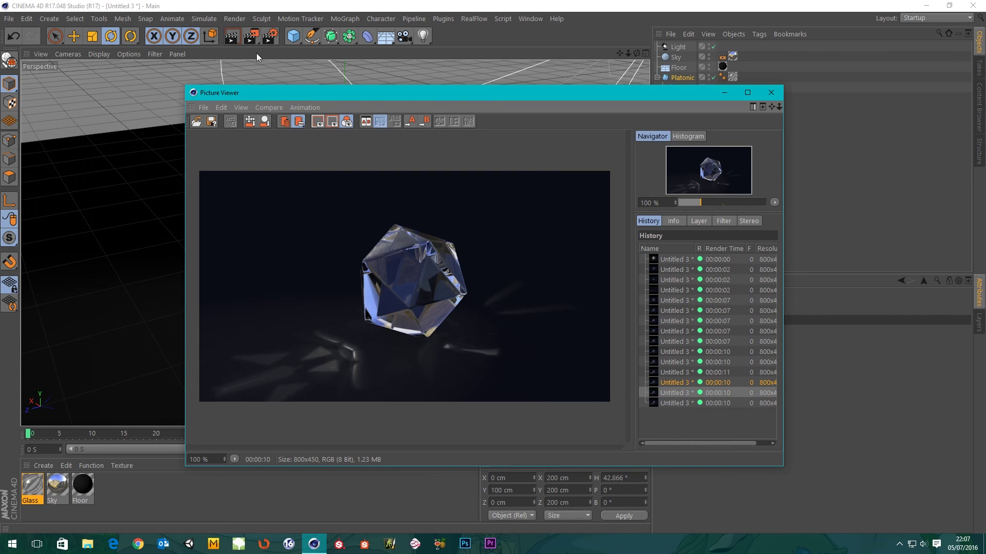
key("Down")
key("Up")
key("Down")
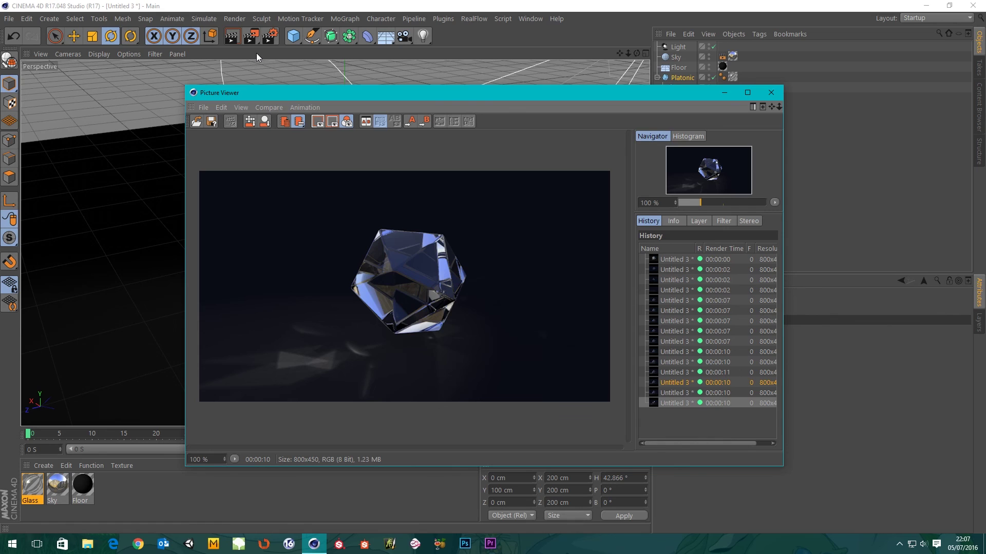
key("Up")
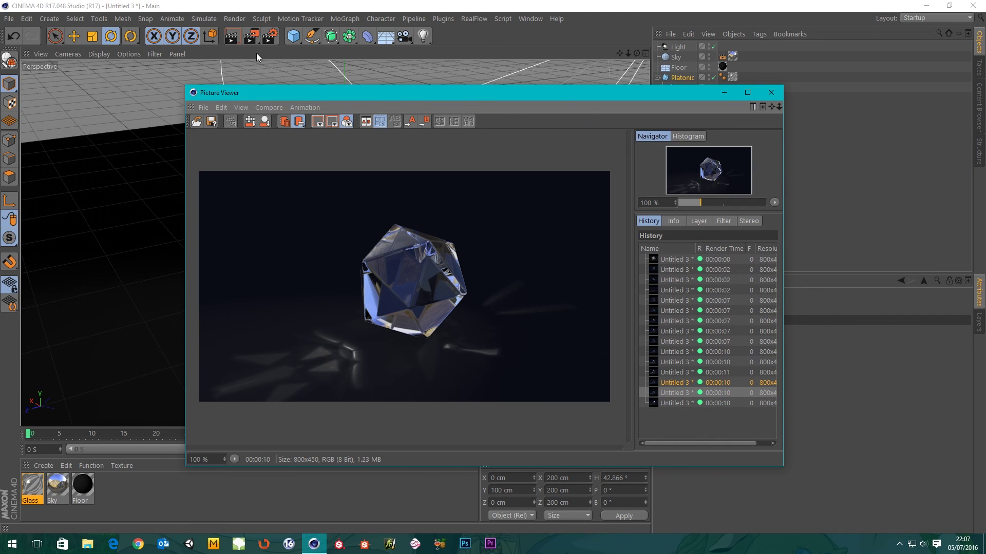